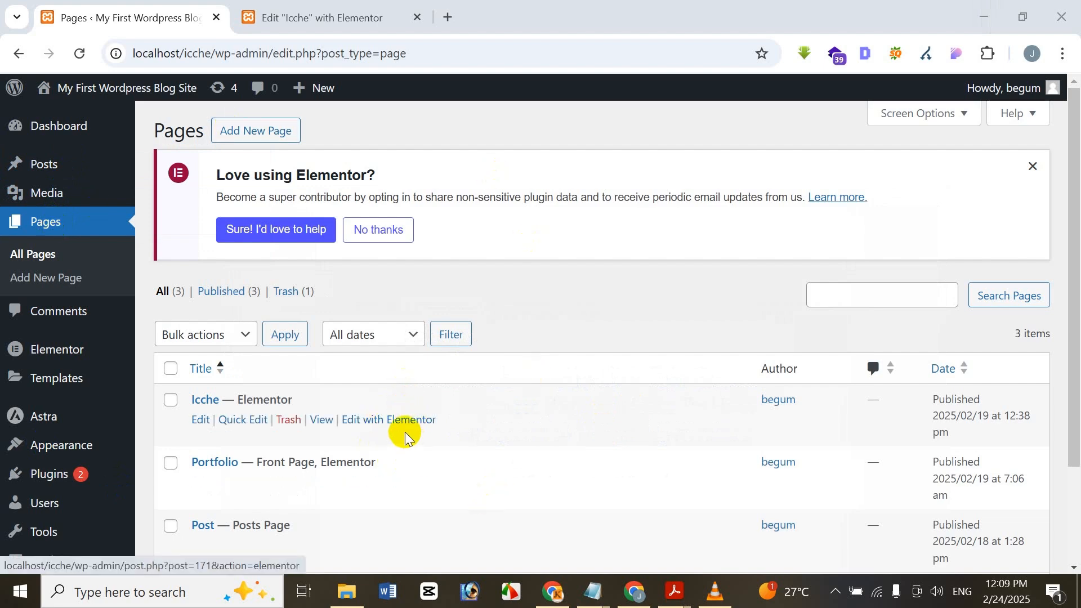
Step: Switch to the Elementor editor of the Icche page and delete the container holding the countdown
left_click(321, 5)
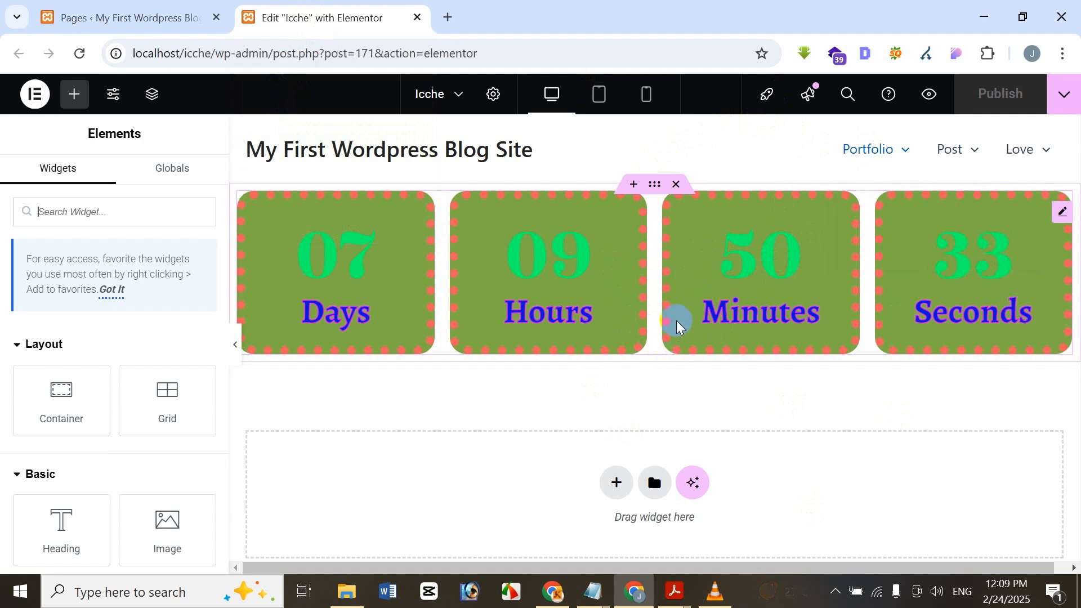
left_click_drag(655, 184, 652, 231)
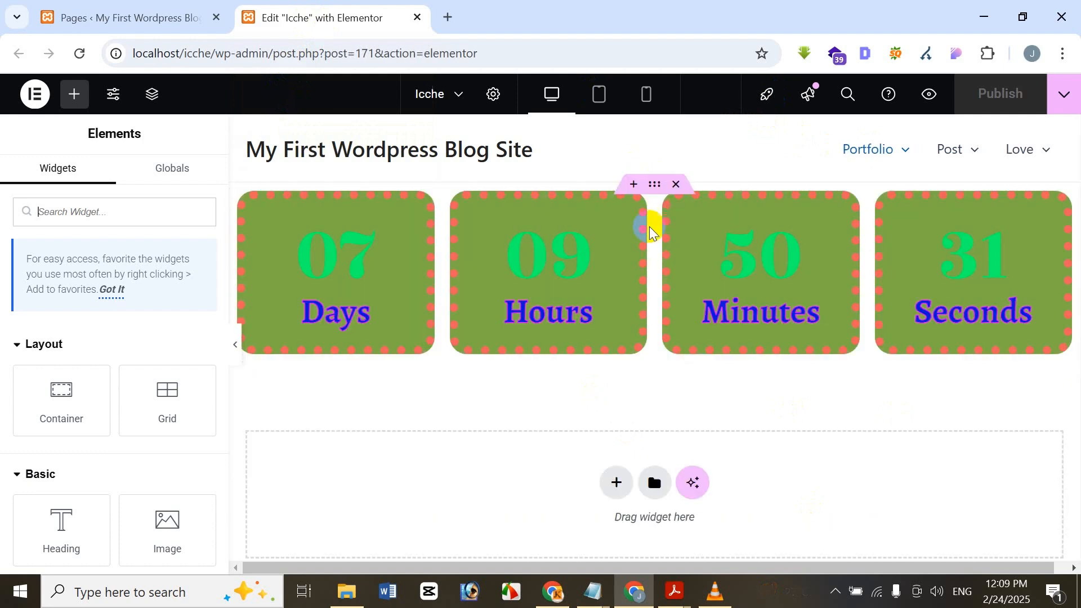
left_click(633, 243)
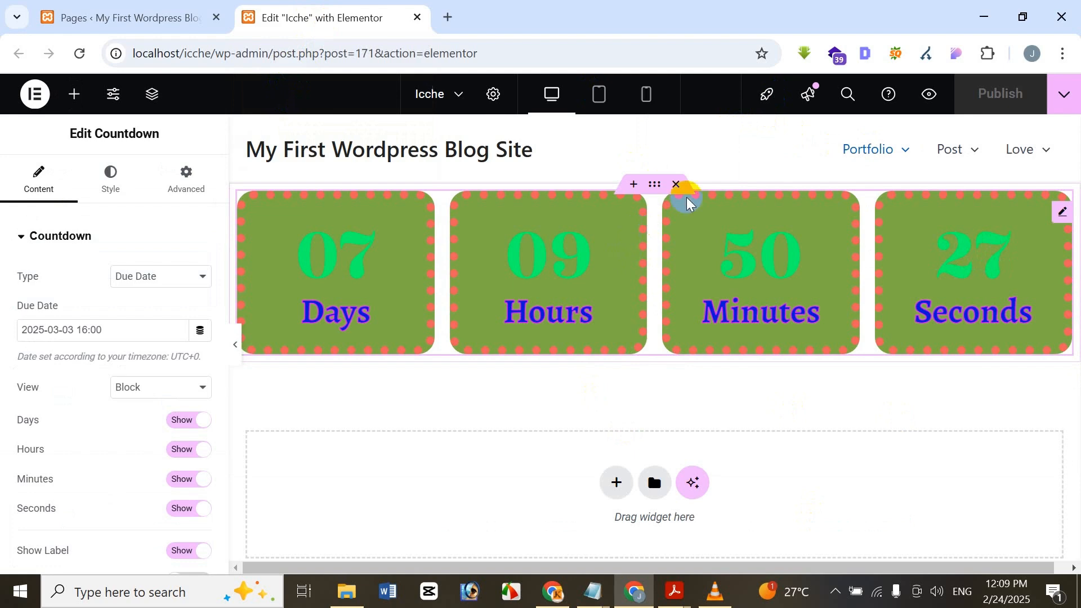
left_click(675, 185)
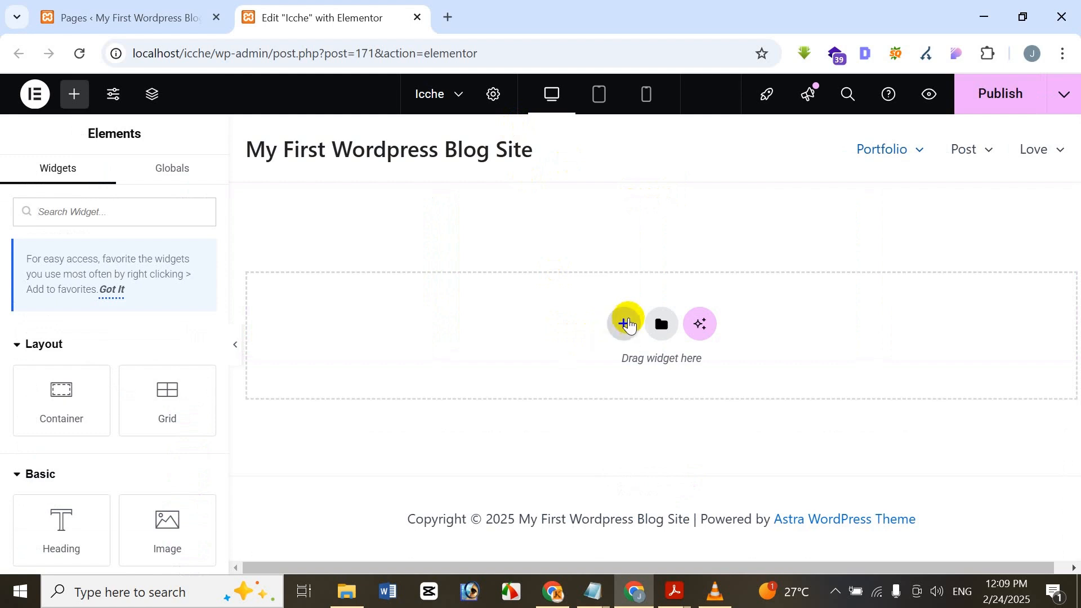
Step: Add a new Flexbox container with the single-column, downward-direction structure to the empty page
left_click(626, 324)
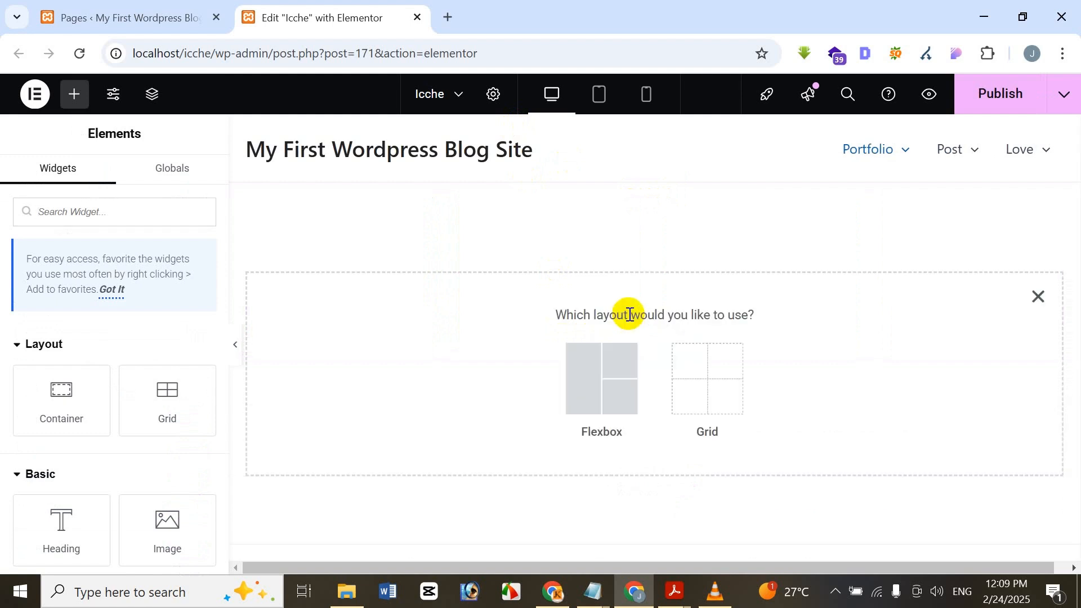
left_click(613, 353)
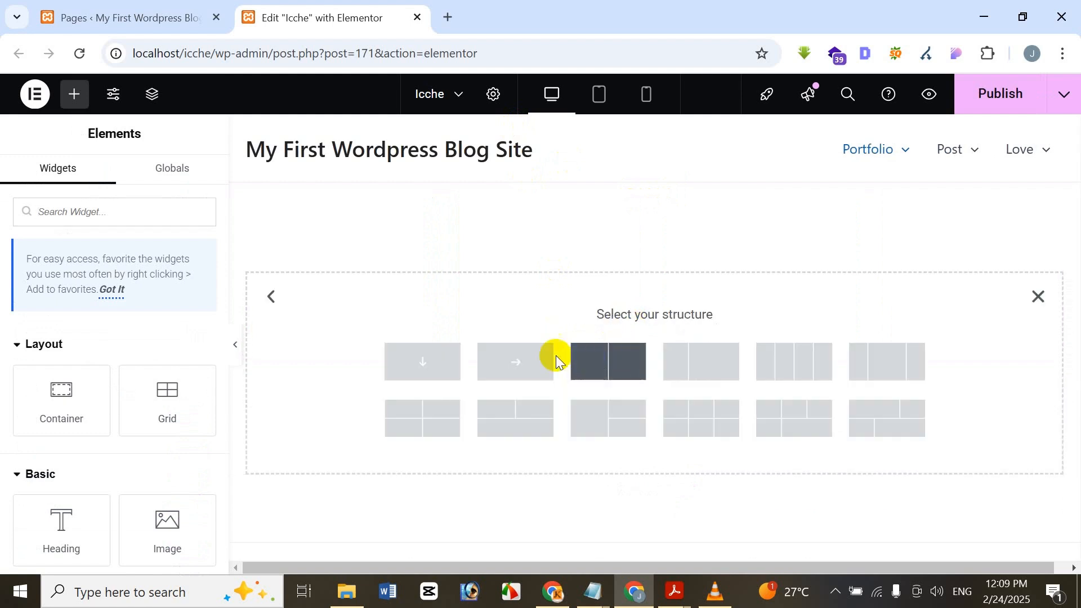
left_click(428, 361)
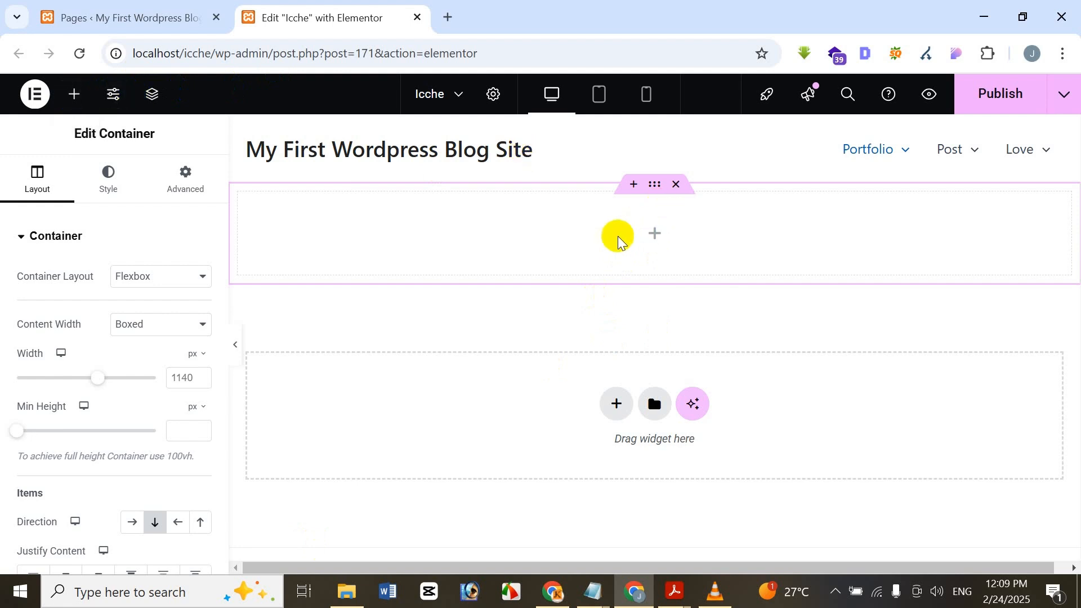
Step: Search the widgets for "share buttons" and place the Share Buttons widget in the empty container
left_click(656, 233)
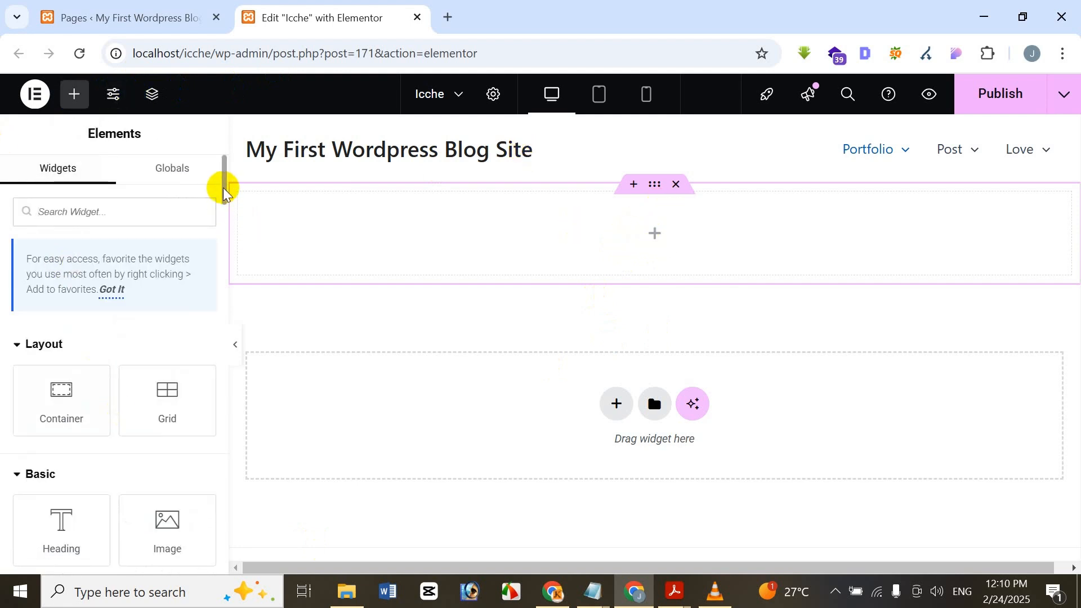
left_click_drag(223, 189, 213, 356)
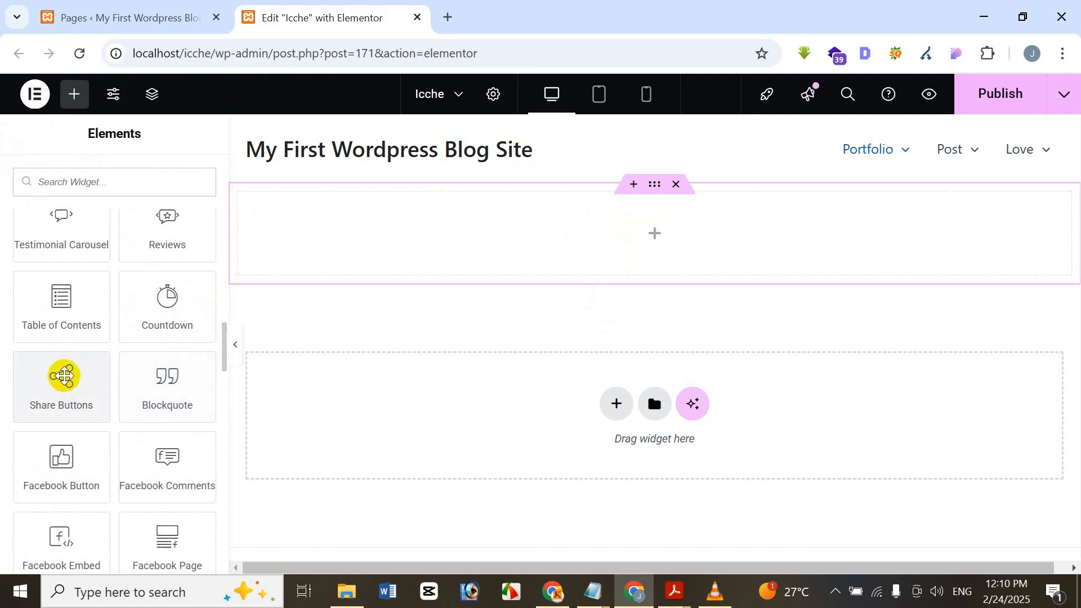
scroll(66, 369, "up", 15)
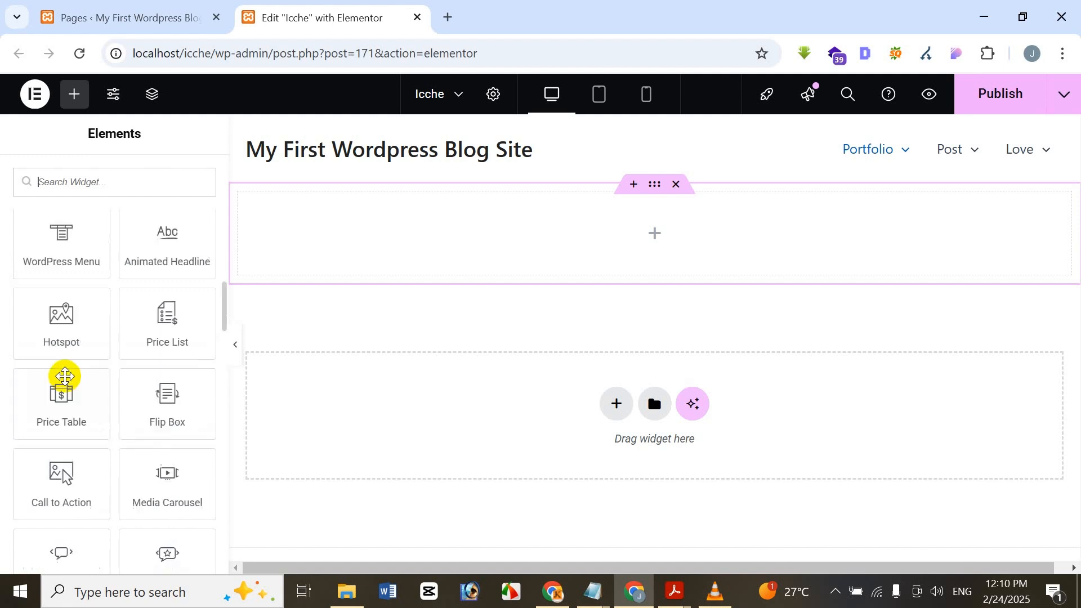
scroll(78, 226, "up", 1)
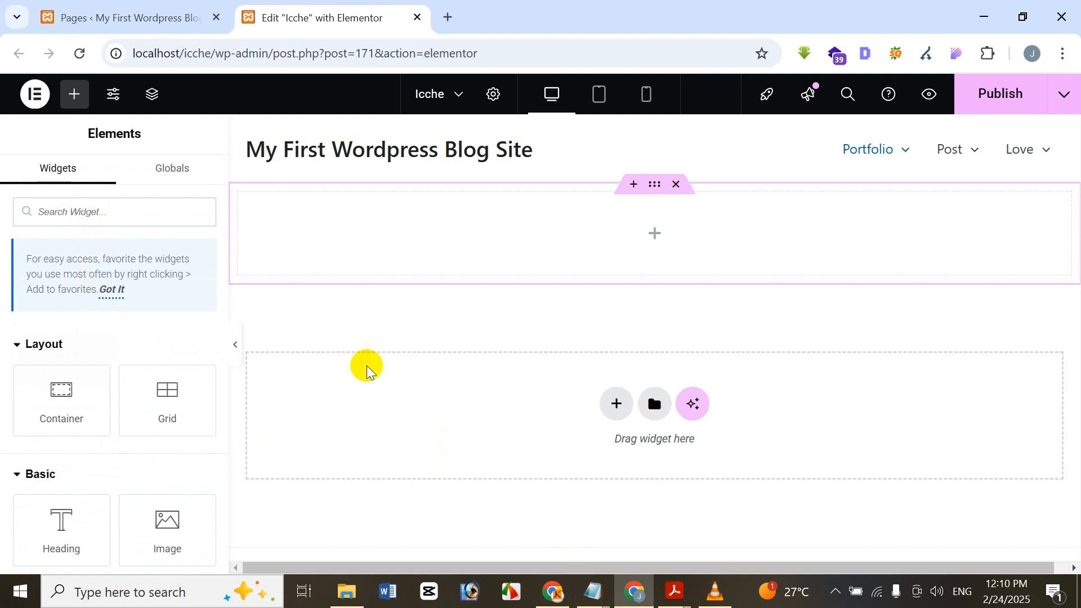
type("share")
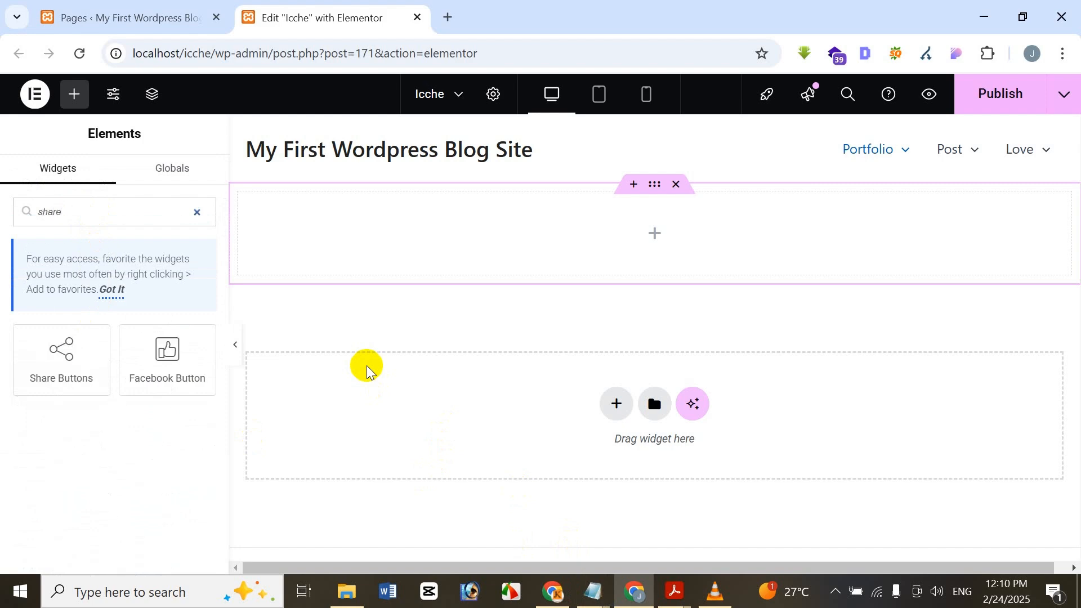
type(" buttons")
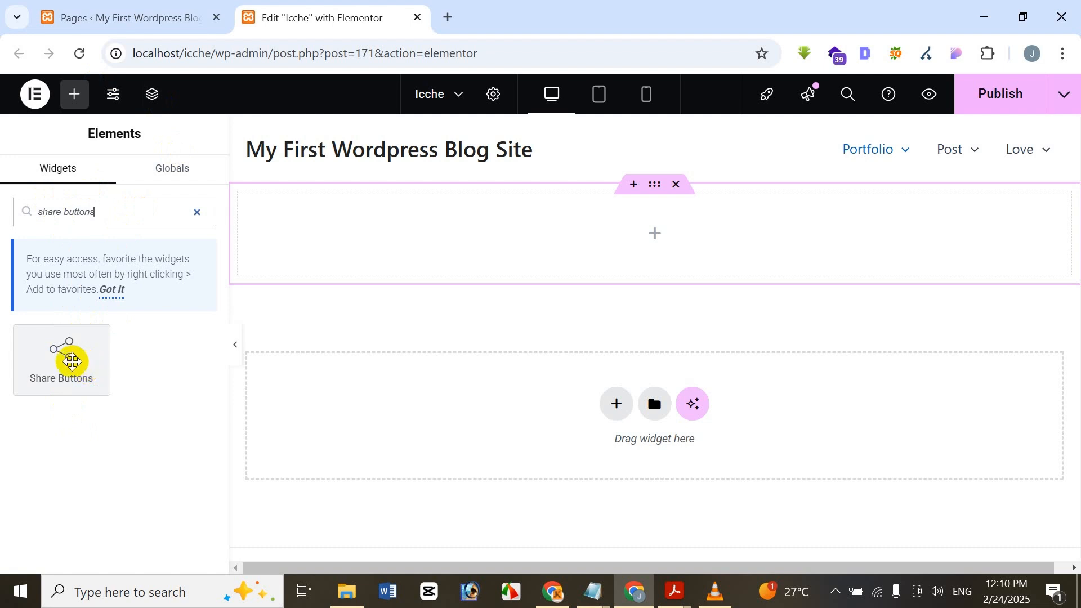
left_click_drag(71, 361, 557, 246)
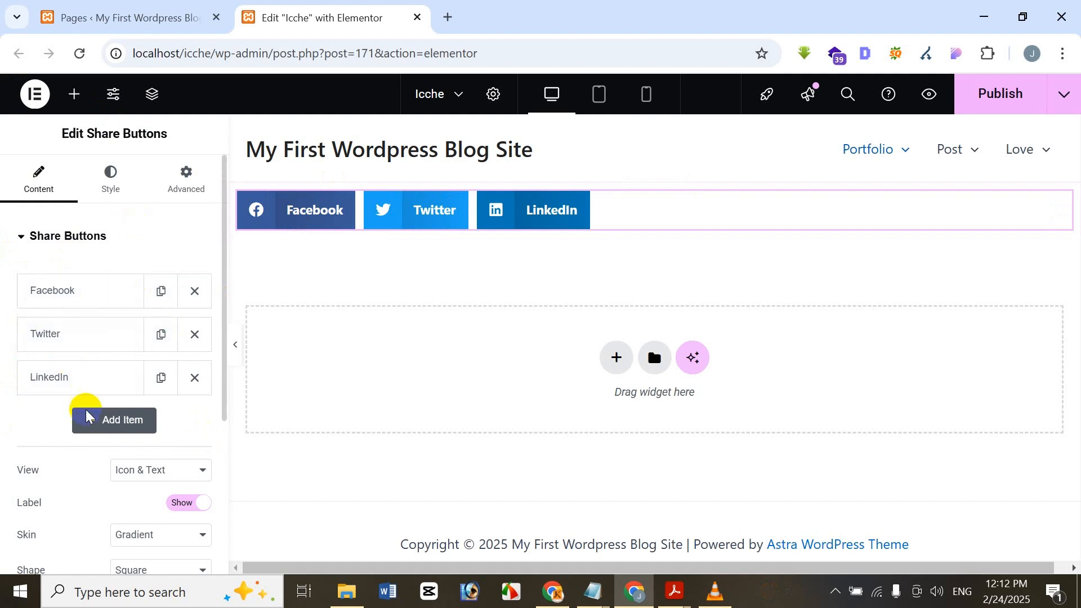
Step: Try adding a fourth share button and duplicating the LinkedIn one, deleting each extra item again
left_click(153, 421)
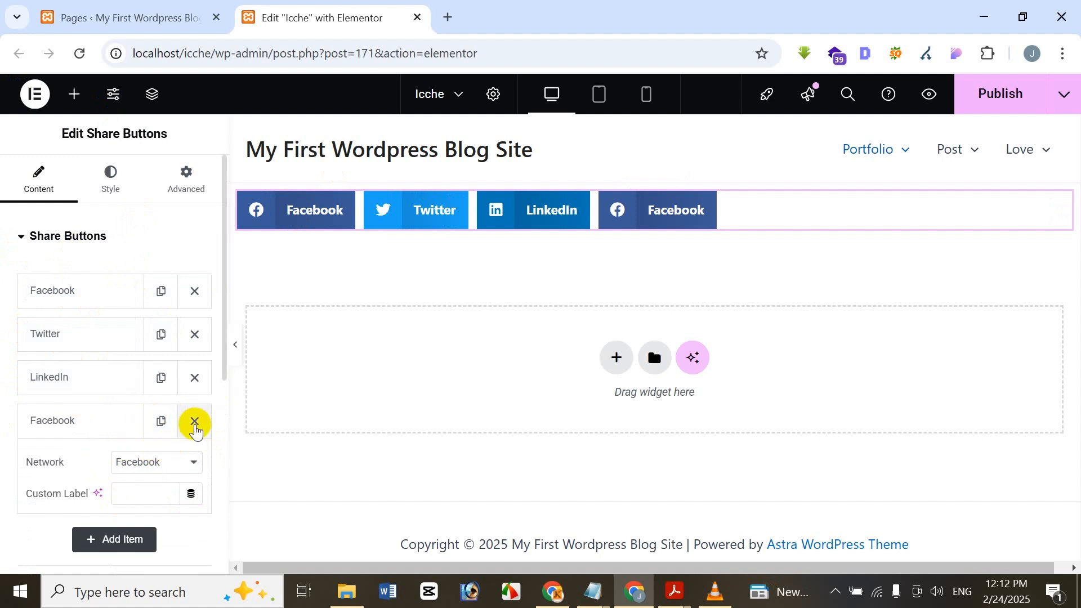
left_click(195, 424)
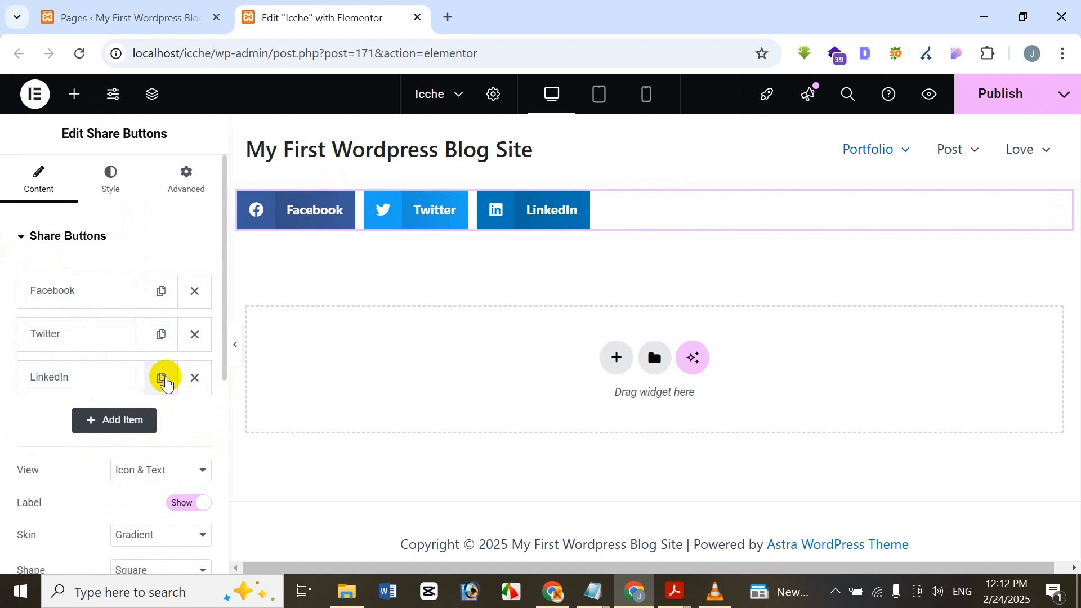
left_click(162, 378)
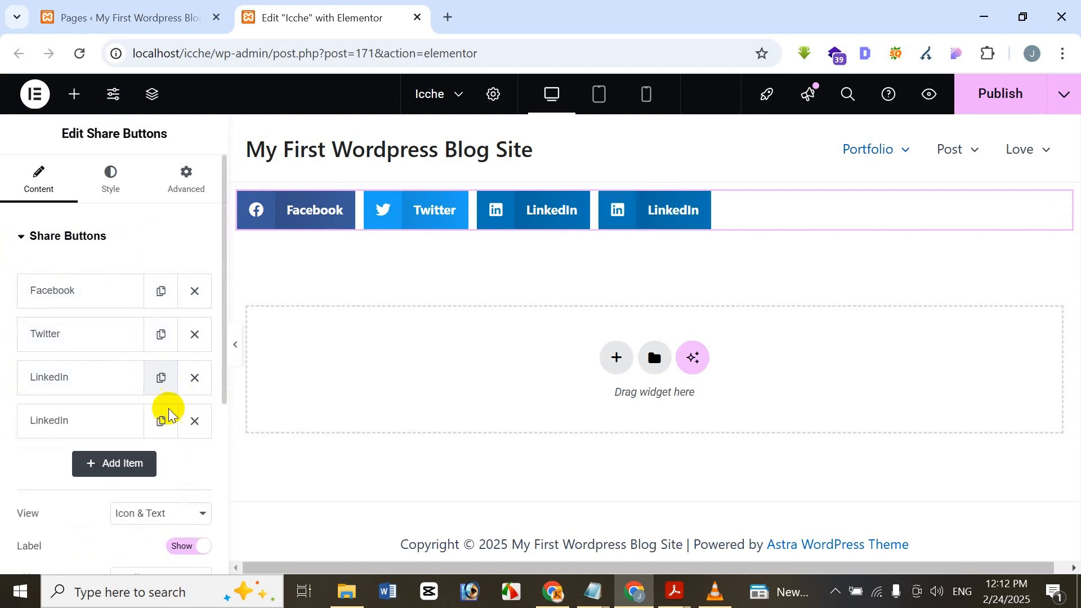
left_click(196, 423)
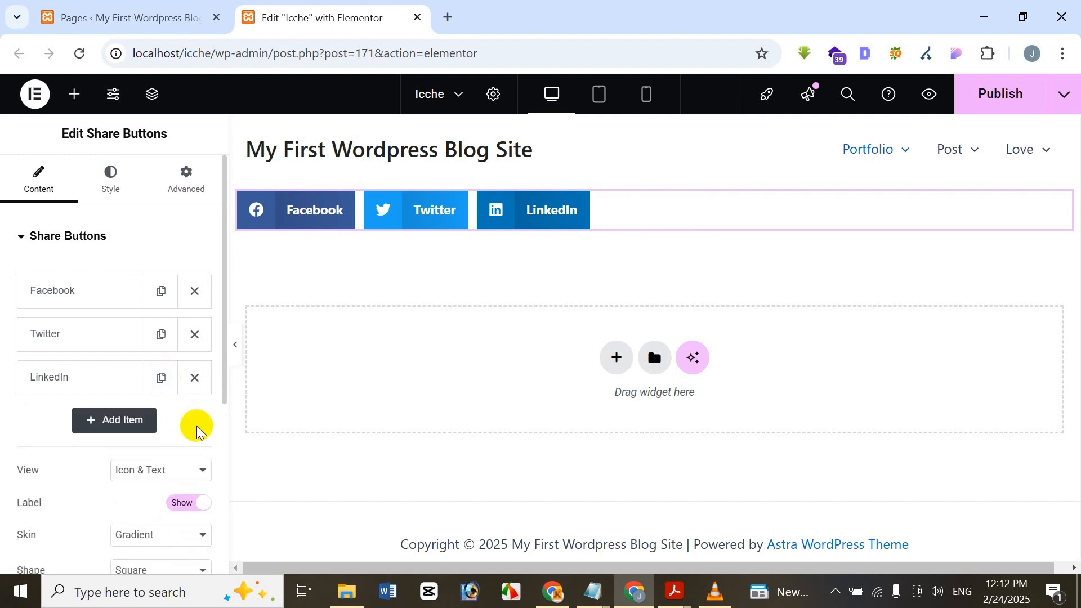
Step: Add two new items to the share buttons list after LinkedIn
left_click(141, 428)
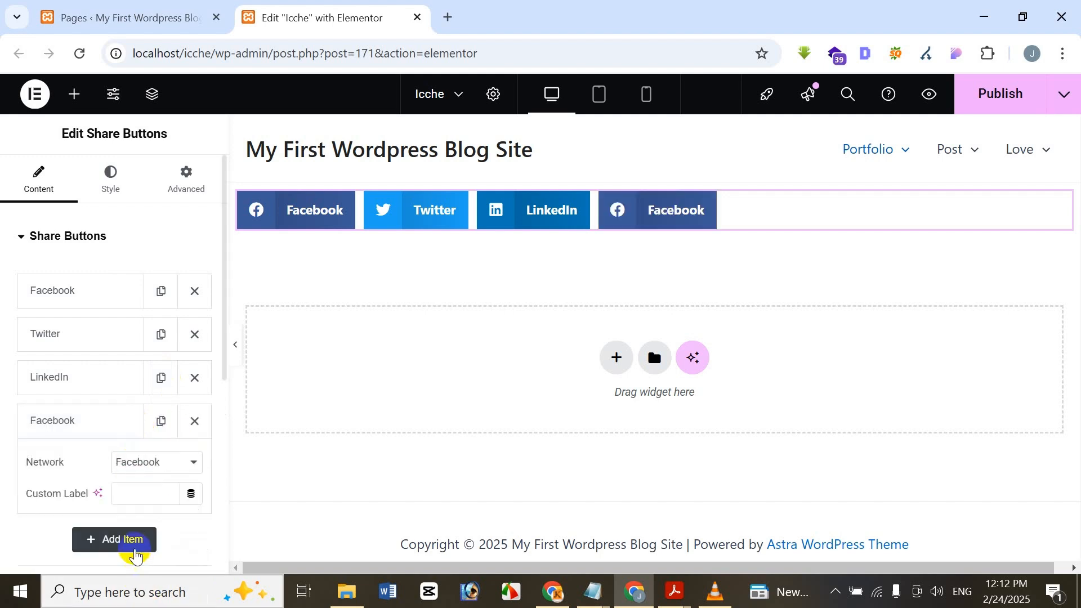
left_click(131, 540)
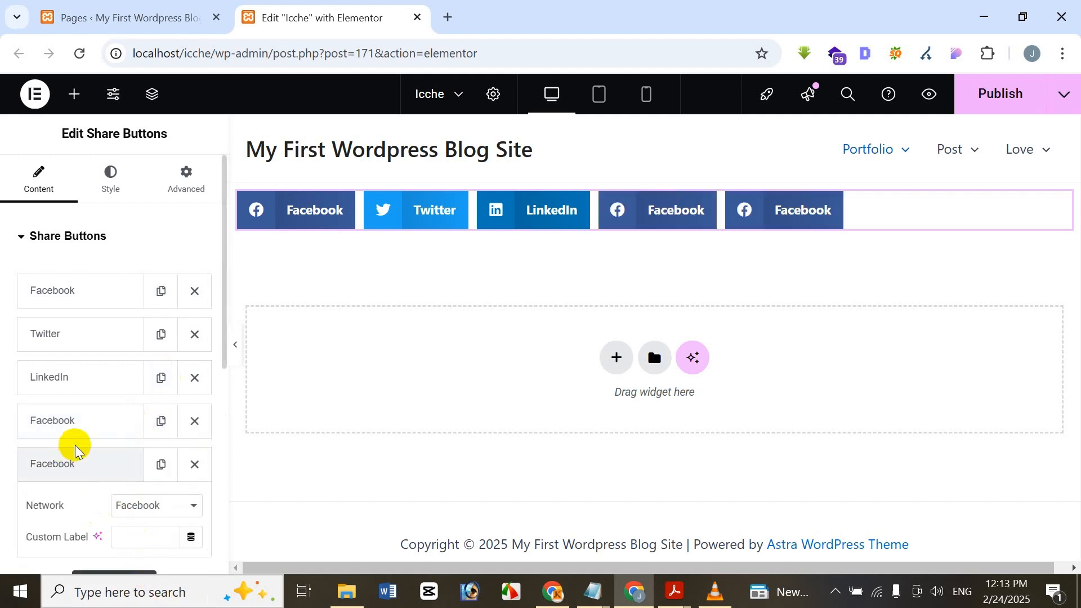
scroll(79, 444, "down", 1)
scroll(90, 417, "up", 1)
left_click(86, 291)
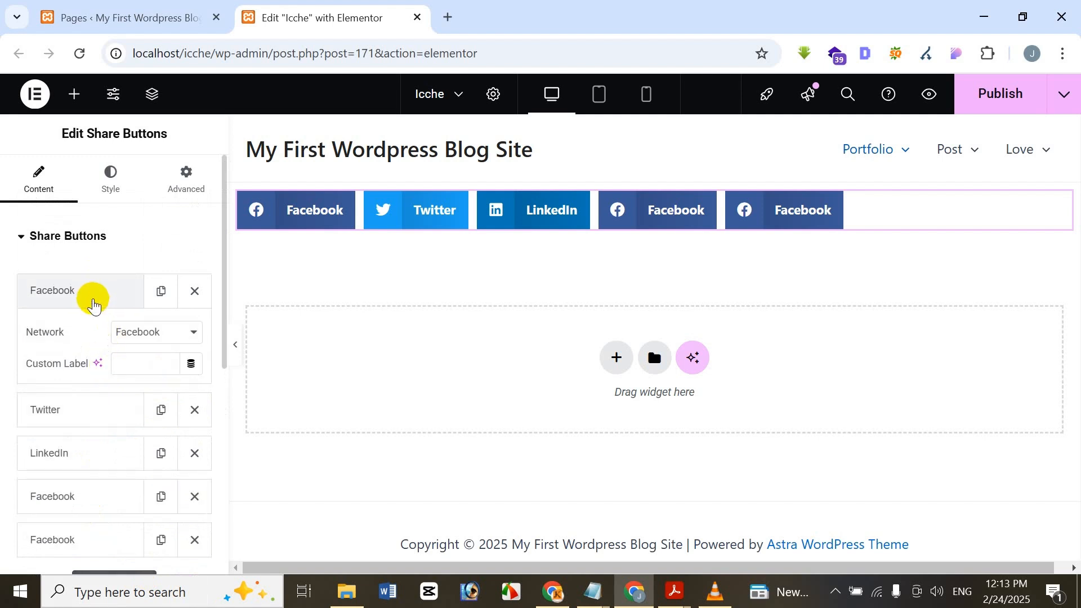
left_click(95, 303)
scroll(96, 306, "down", 2)
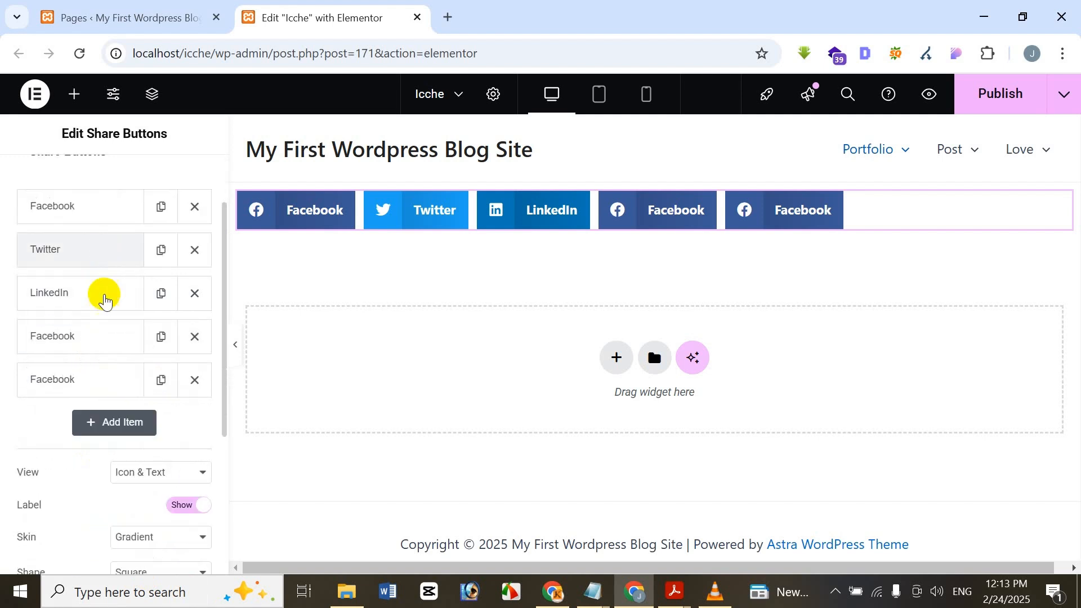
Step: Set the fourth share button's network to Reddit and finally to Telegram
left_click(95, 335)
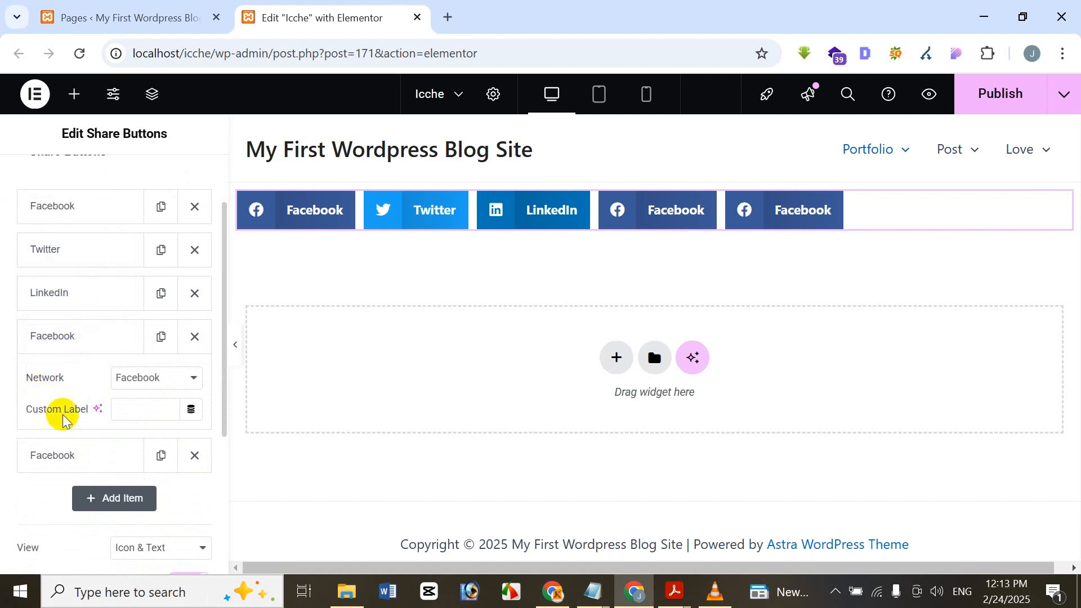
left_click(145, 379)
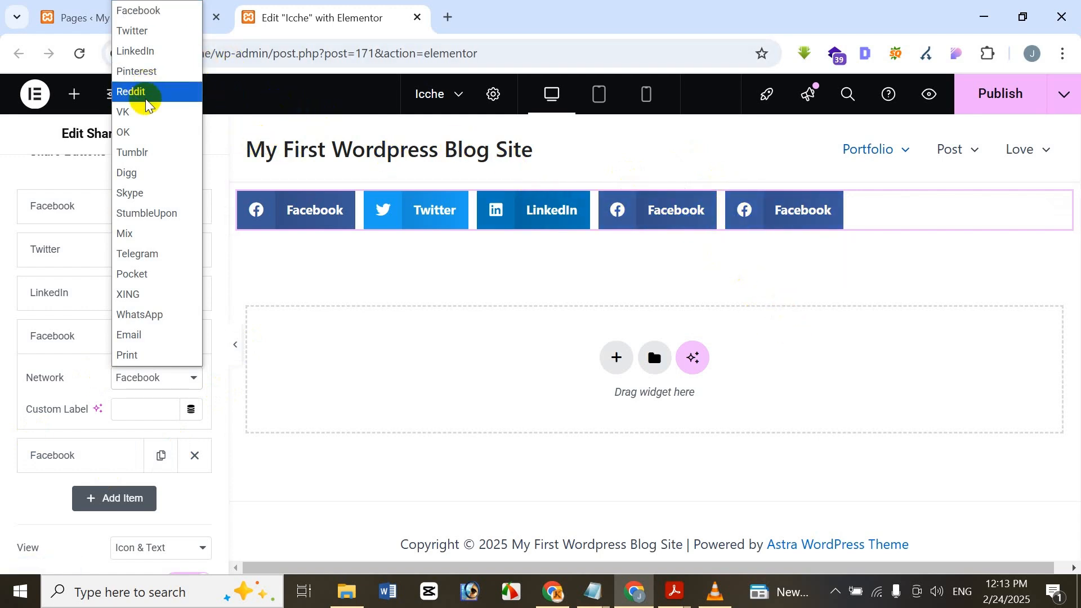
left_click(128, 95)
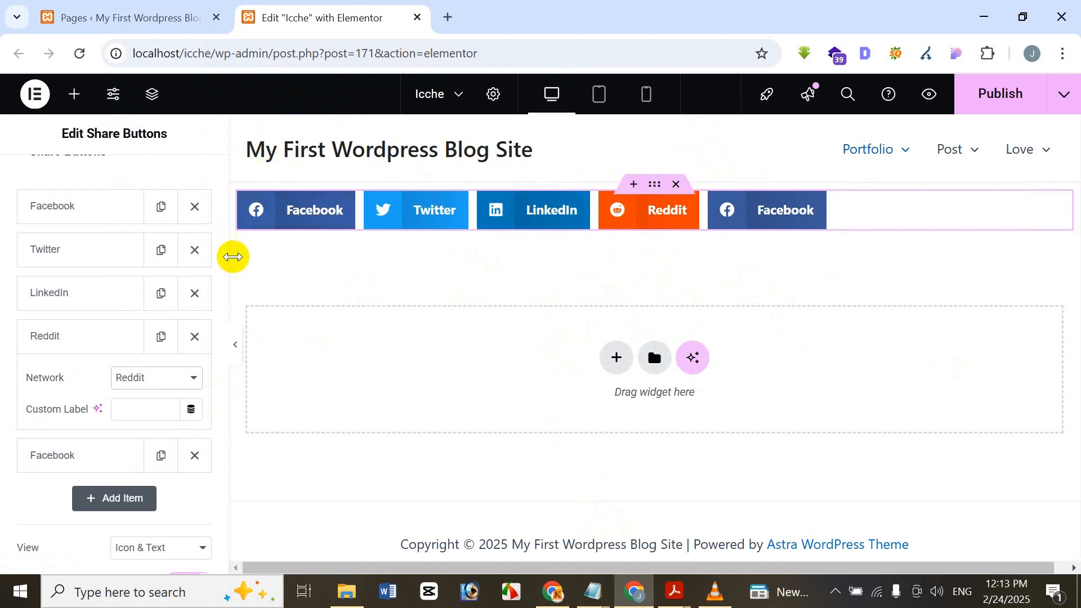
left_click(121, 381)
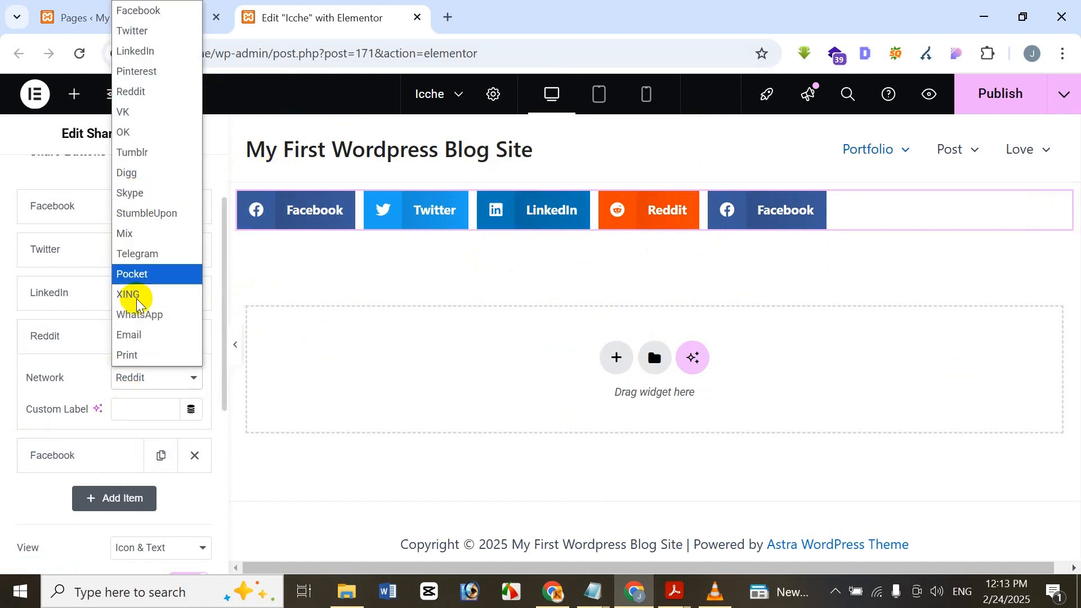
left_click(172, 255)
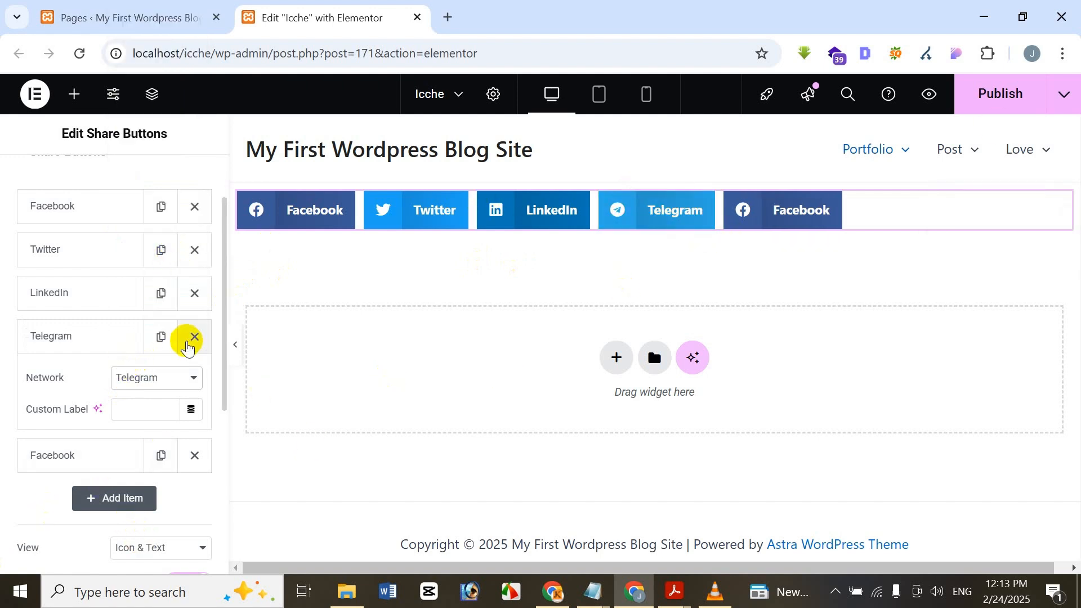
left_click(91, 338)
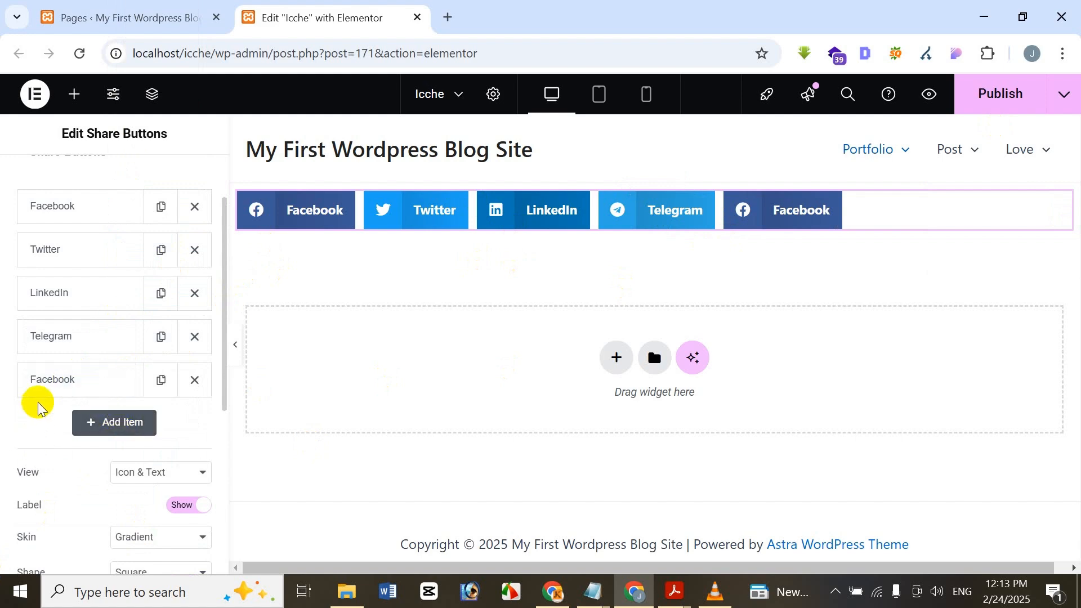
Step: Set the fifth share button's network to Pinterest and delete that button from the list
left_click(91, 370)
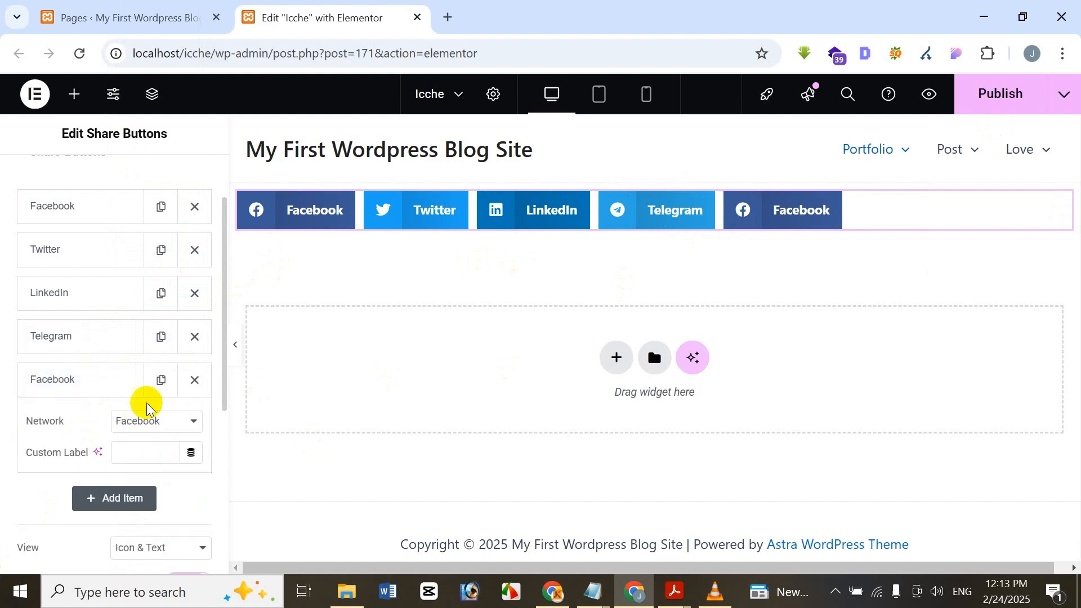
left_click(148, 417)
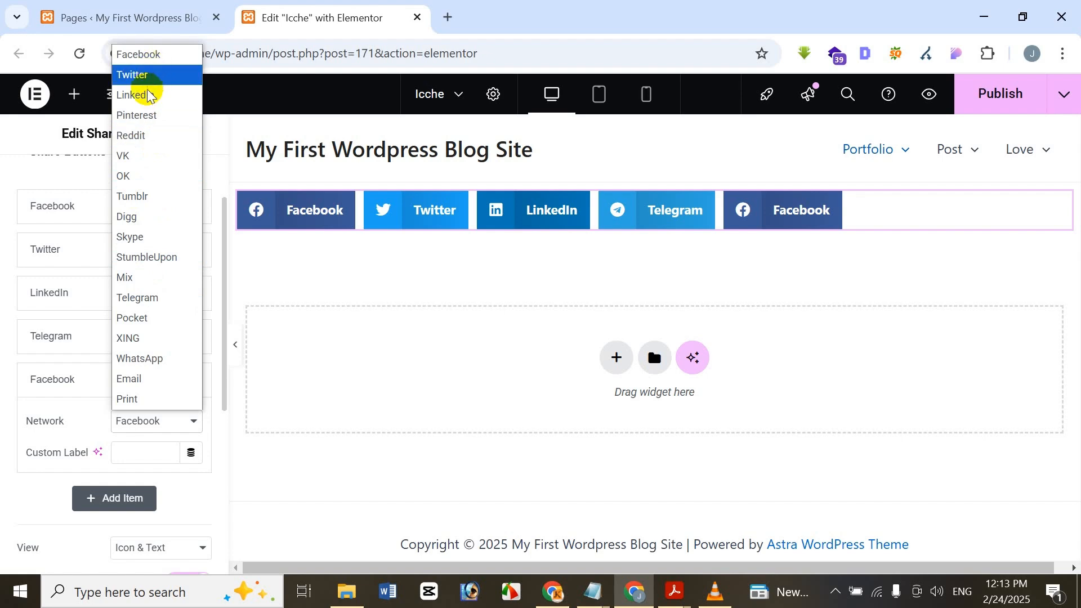
left_click(173, 119)
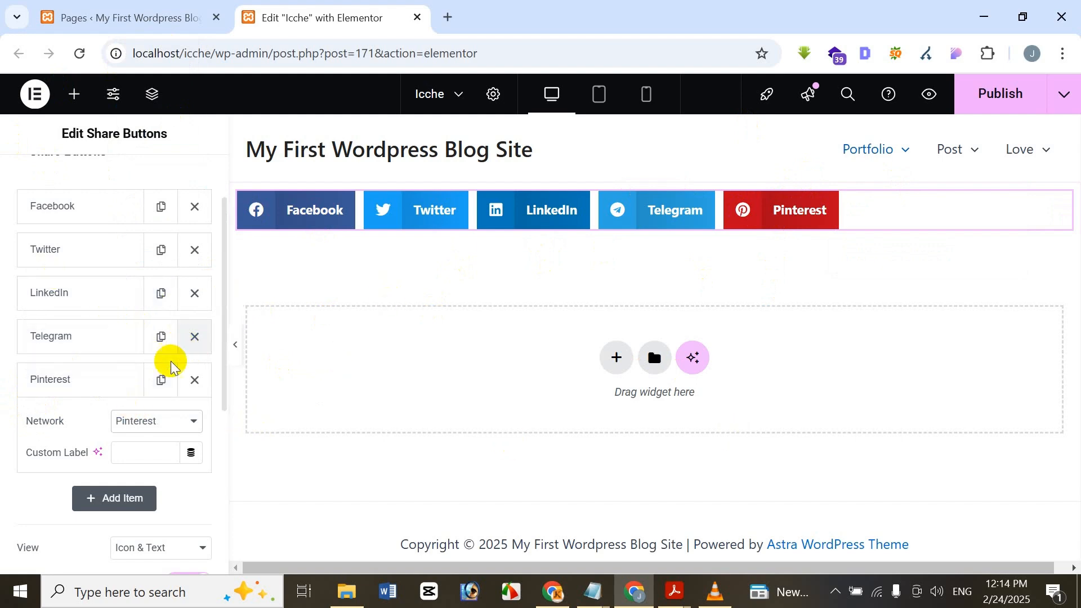
left_click(195, 379)
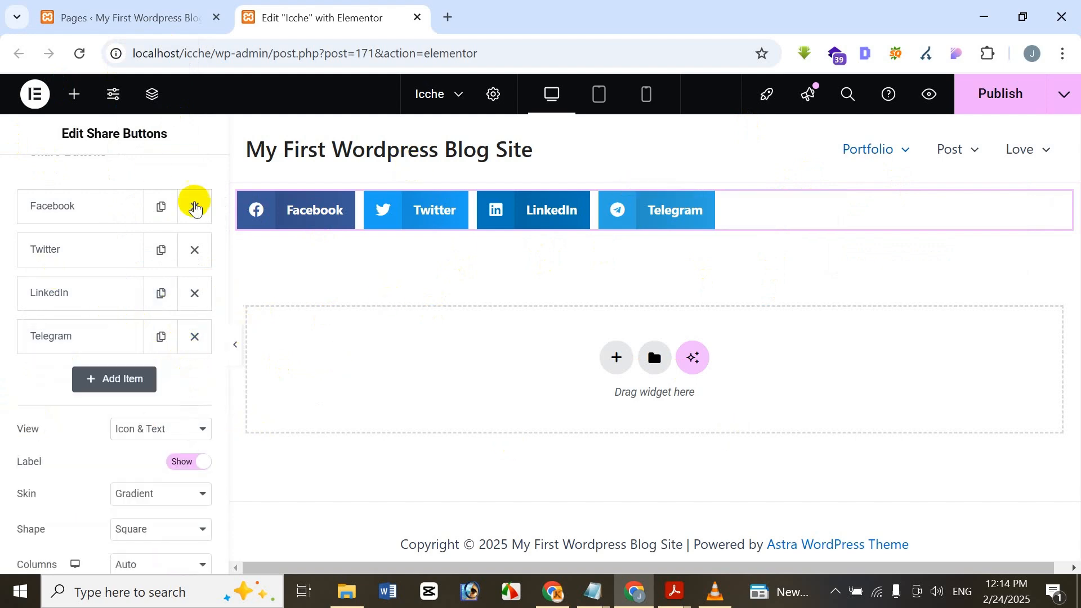
Step: Try the custom label "X" on the Twitter share button, and clear the label again
scroll(94, 298, "up", 2)
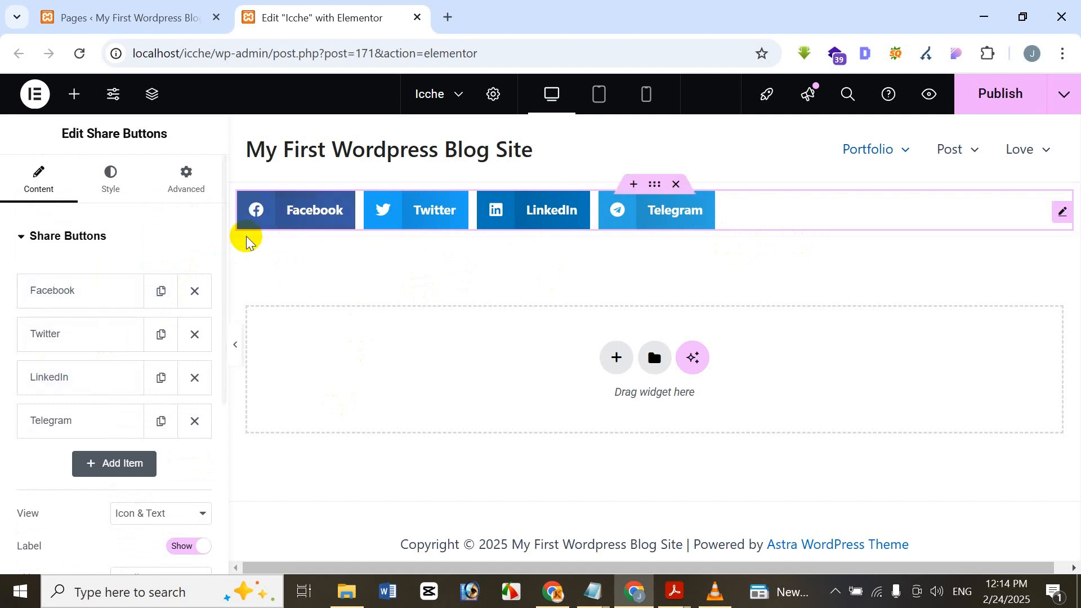
left_click(102, 340)
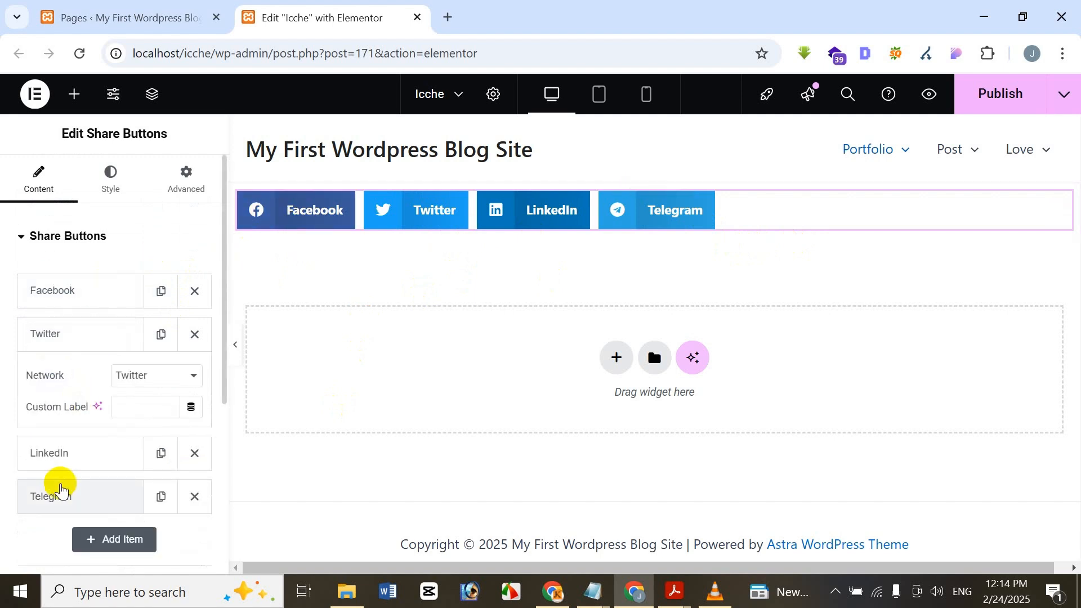
left_click(164, 408)
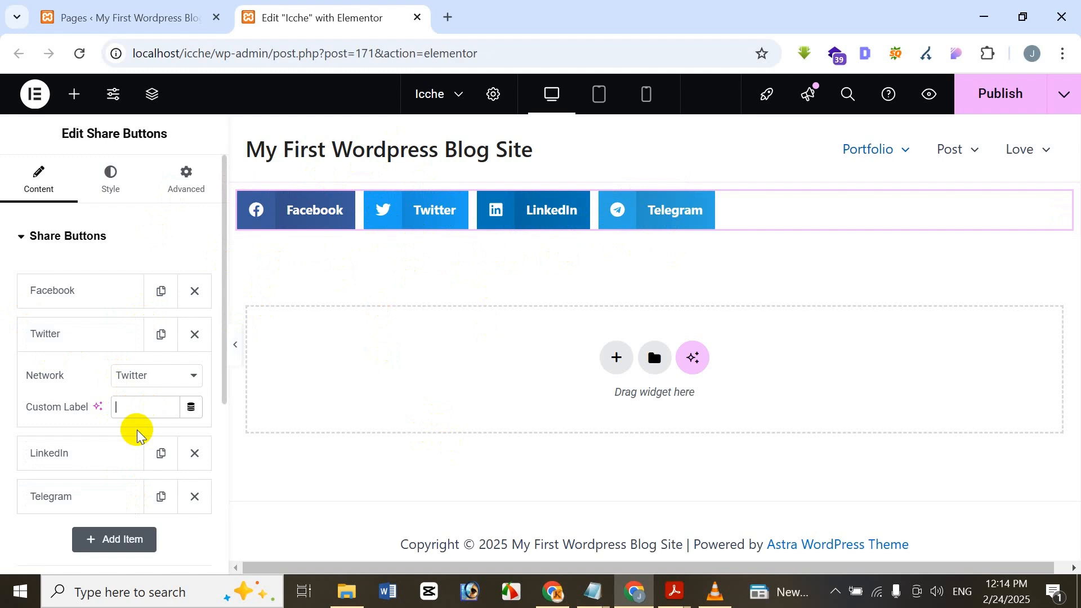
type("X")
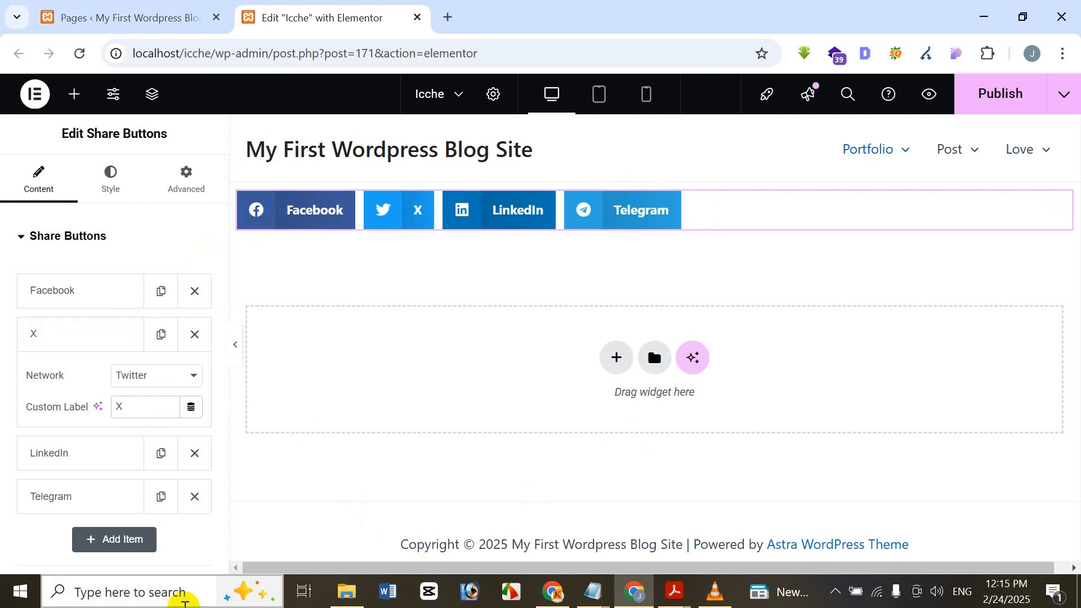
key("BackSpace")
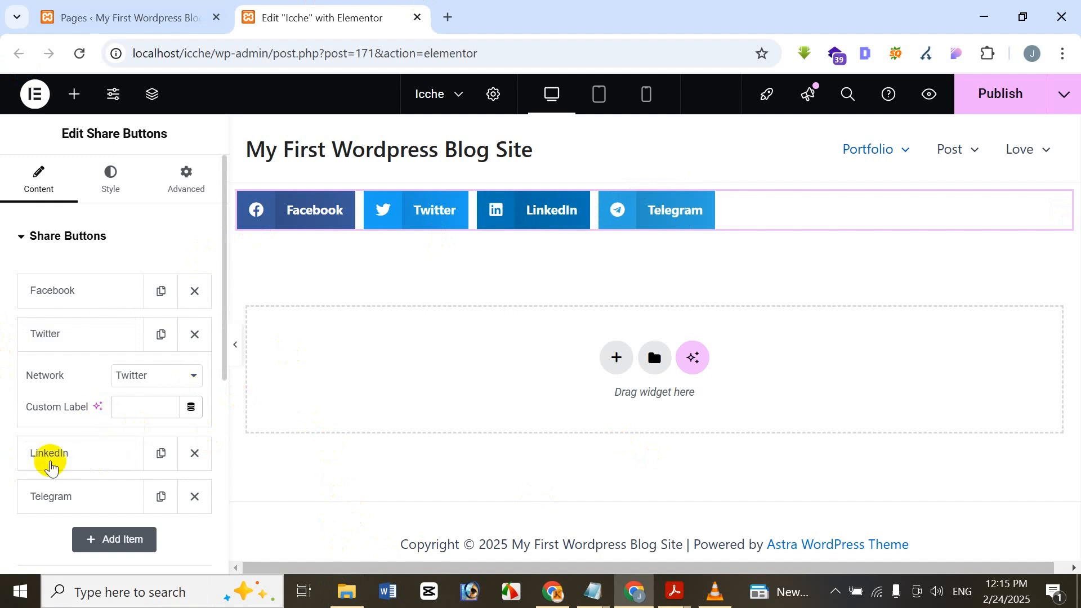
Step: Try the custom label "TG" on the Telegram share button, clear it and collapse the item
left_click(61, 507)
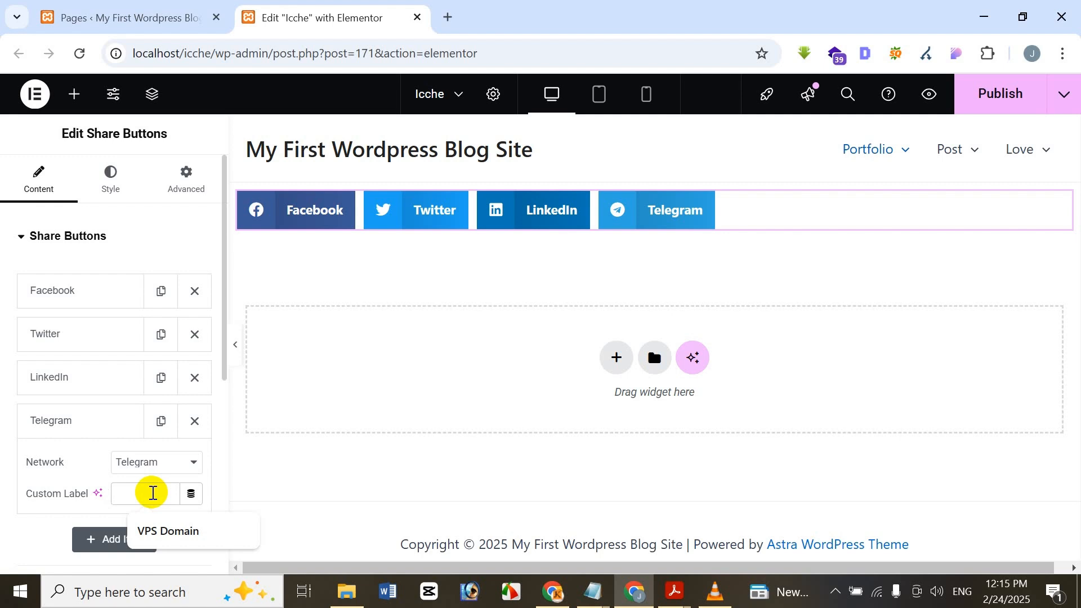
type("TG")
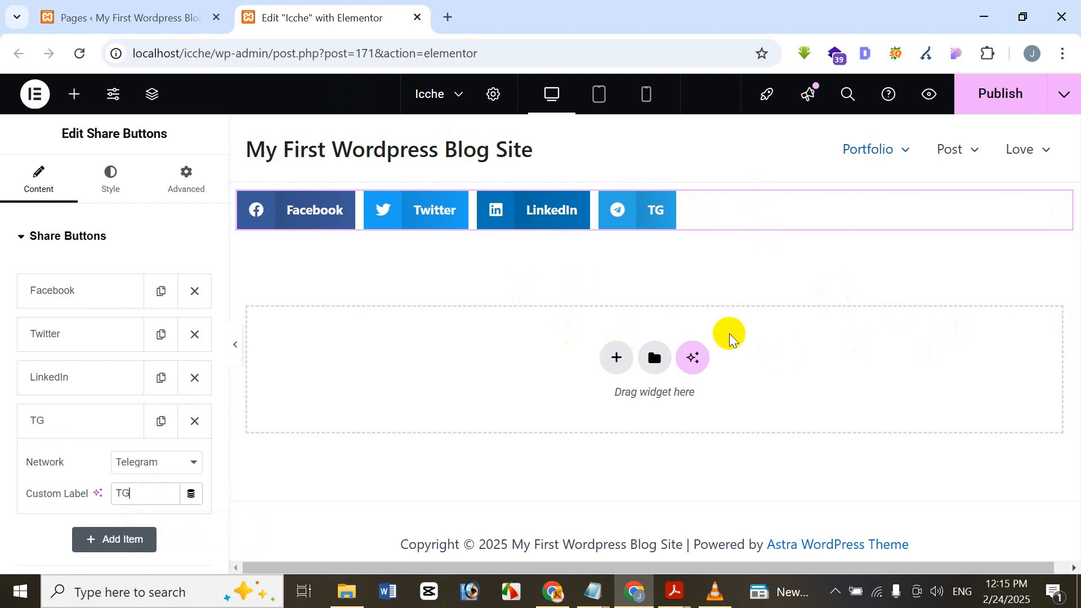
key("BackSpace")
key("BackSpace")
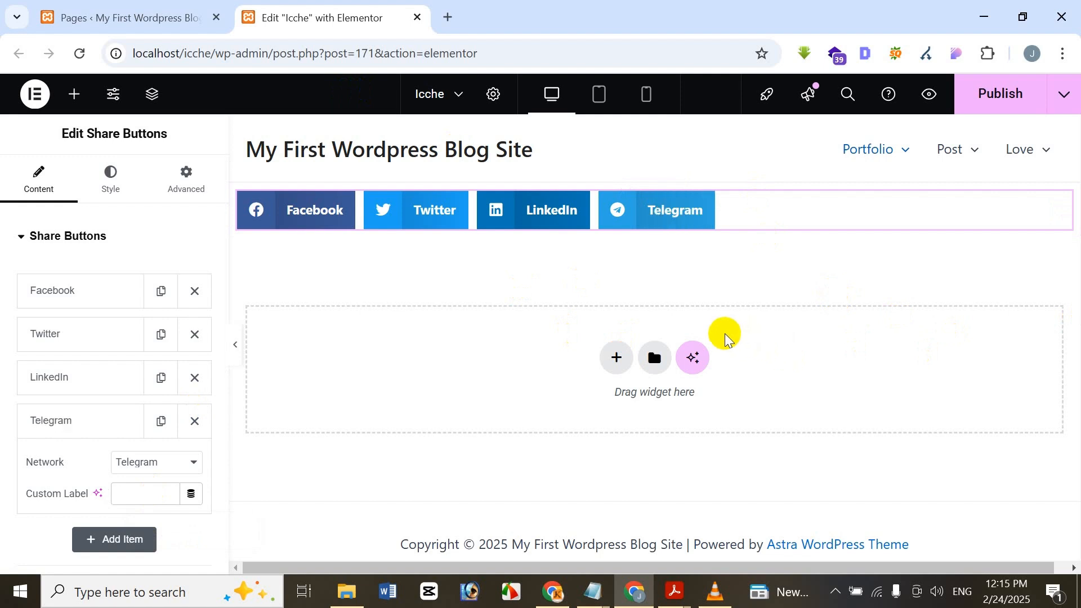
left_click(101, 424)
Step: Try the Icon and Text views, return to Icon & Text, and switch the label off and on again
scroll(95, 428, "down", 2)
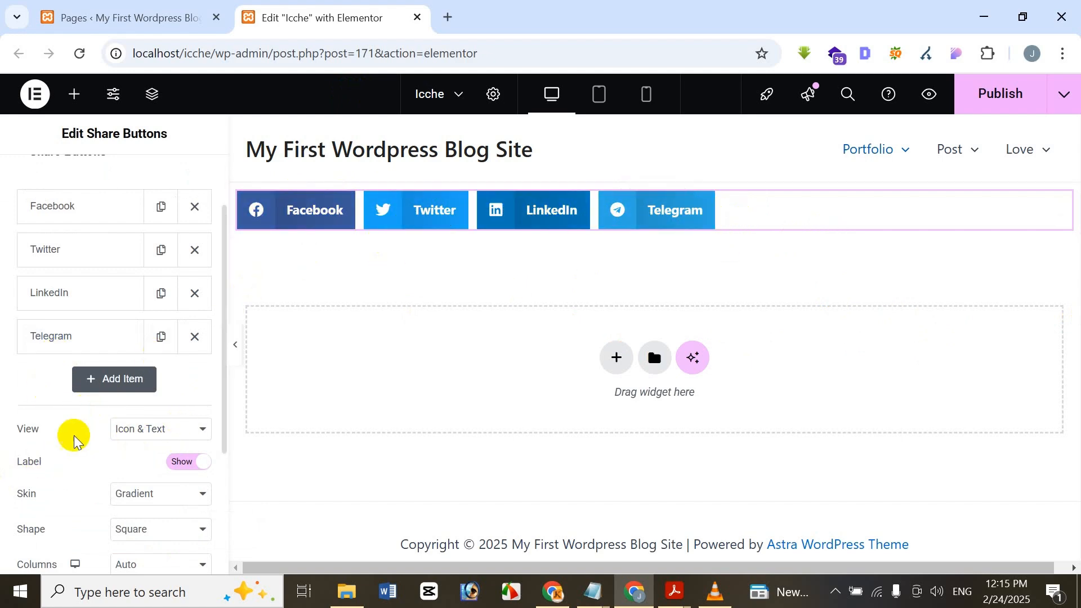
left_click(166, 430)
left_click(119, 474)
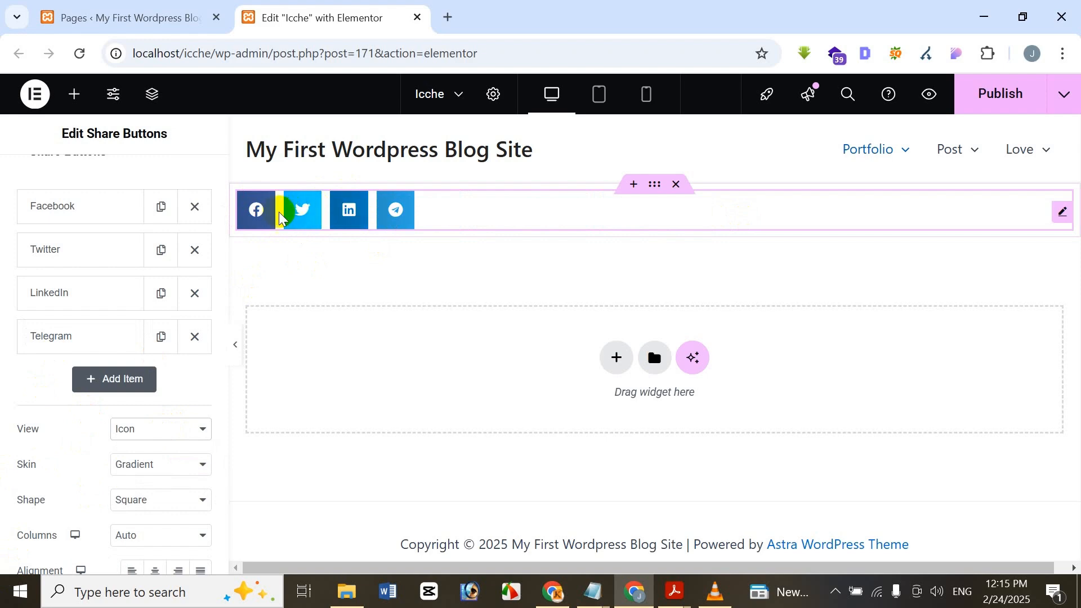
left_click(184, 433)
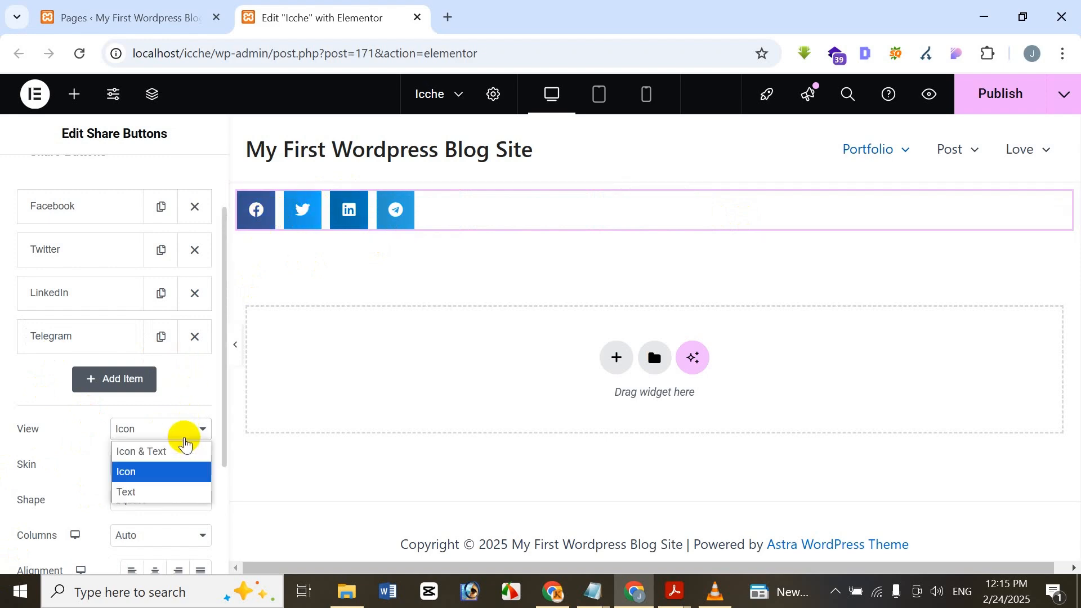
left_click(176, 493)
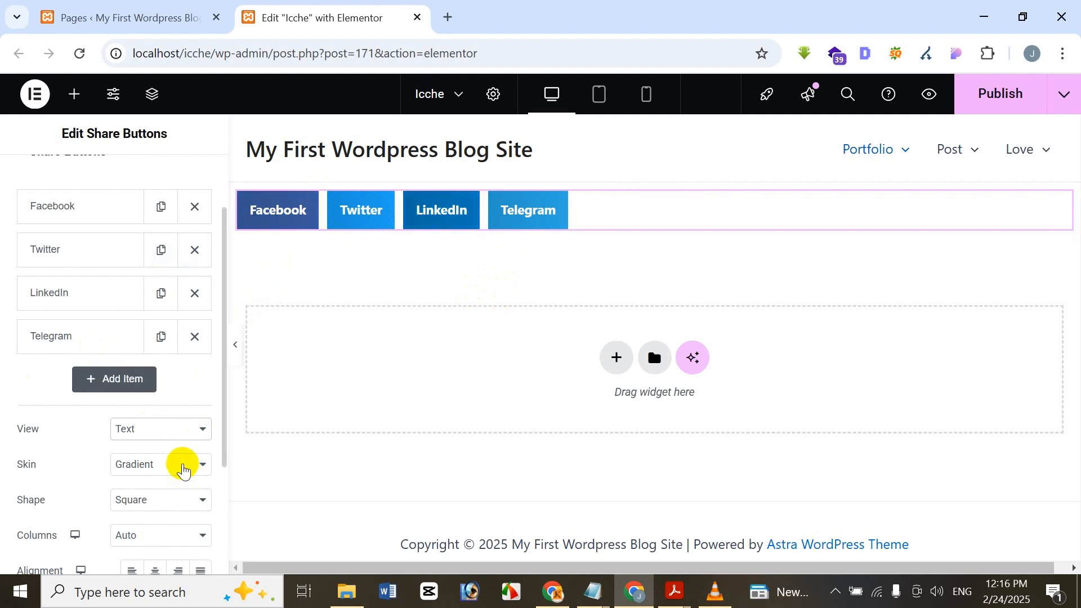
left_click(181, 429)
left_click(180, 451)
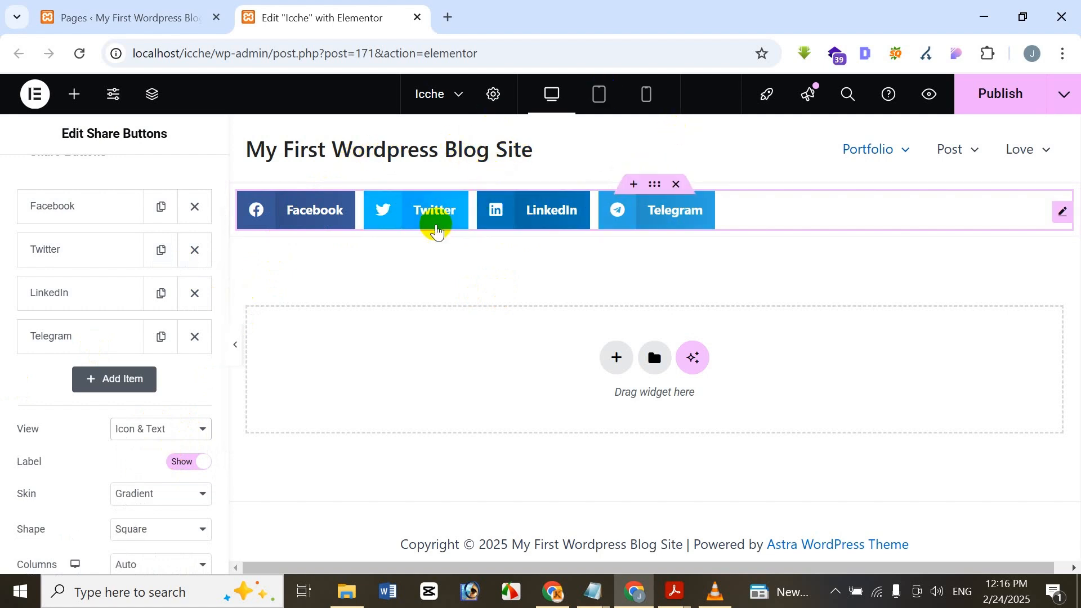
left_click(201, 464)
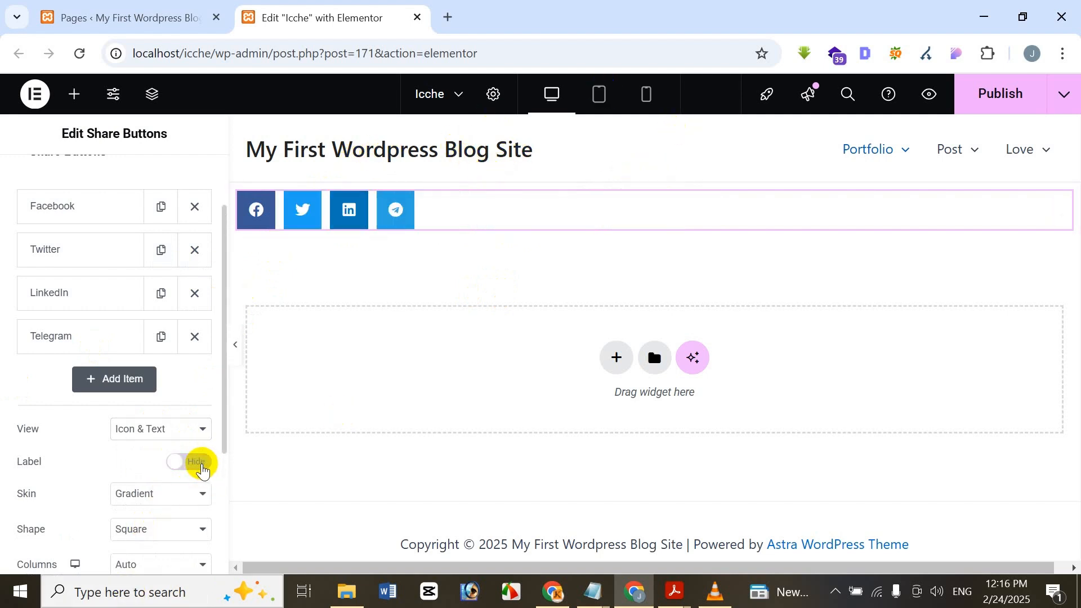
left_click(201, 464)
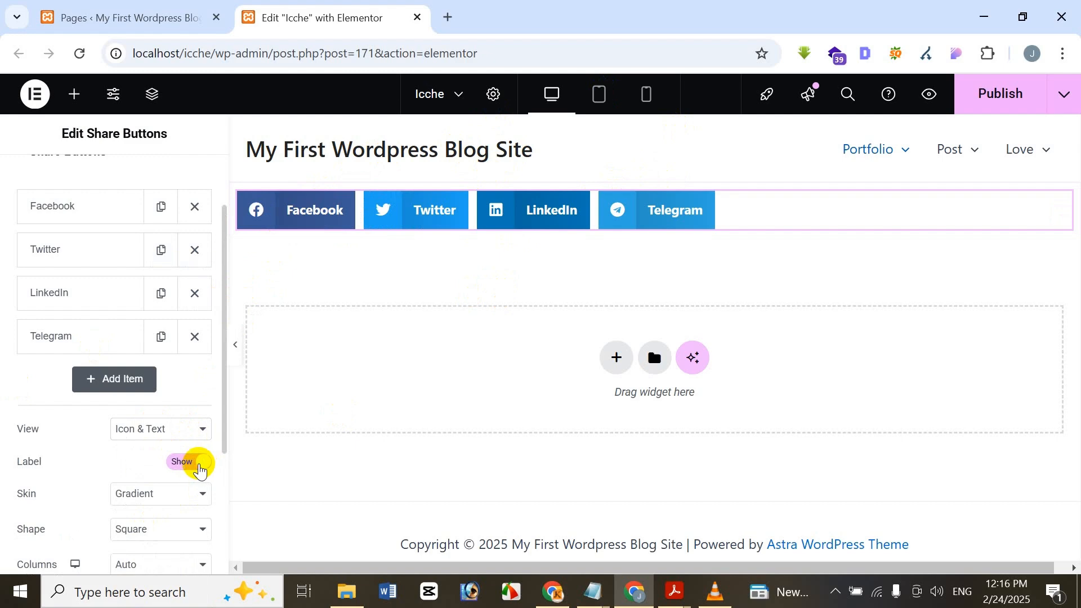
Step: Try the Minimal, Framed, Boxed Icon and Flat skins on the share buttons, and return to Gradient
scroll(169, 473, "down", 2)
left_click(159, 416)
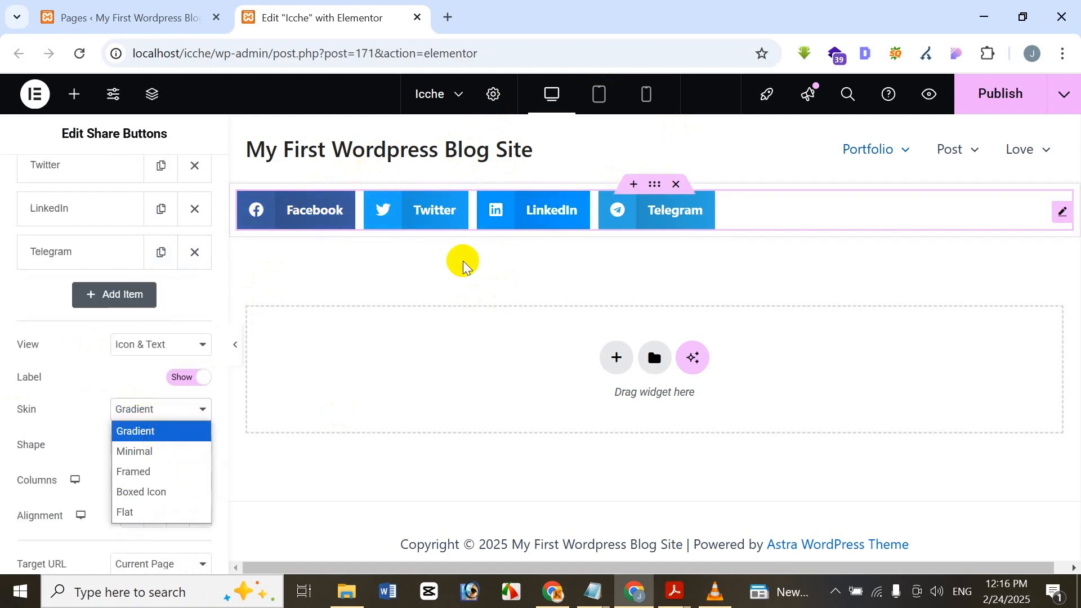
left_click(180, 449)
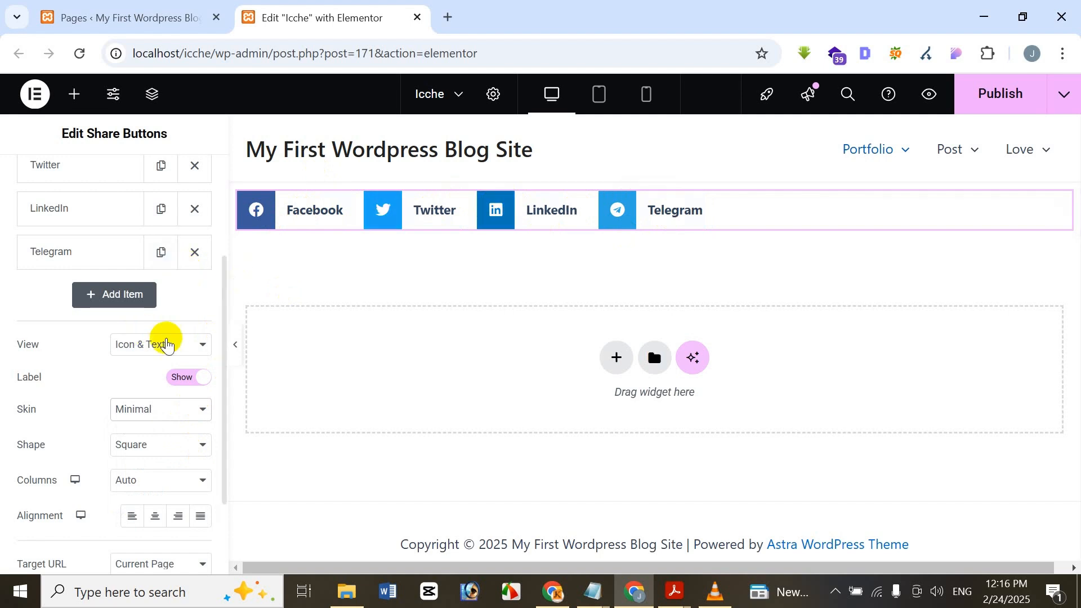
left_click(159, 411)
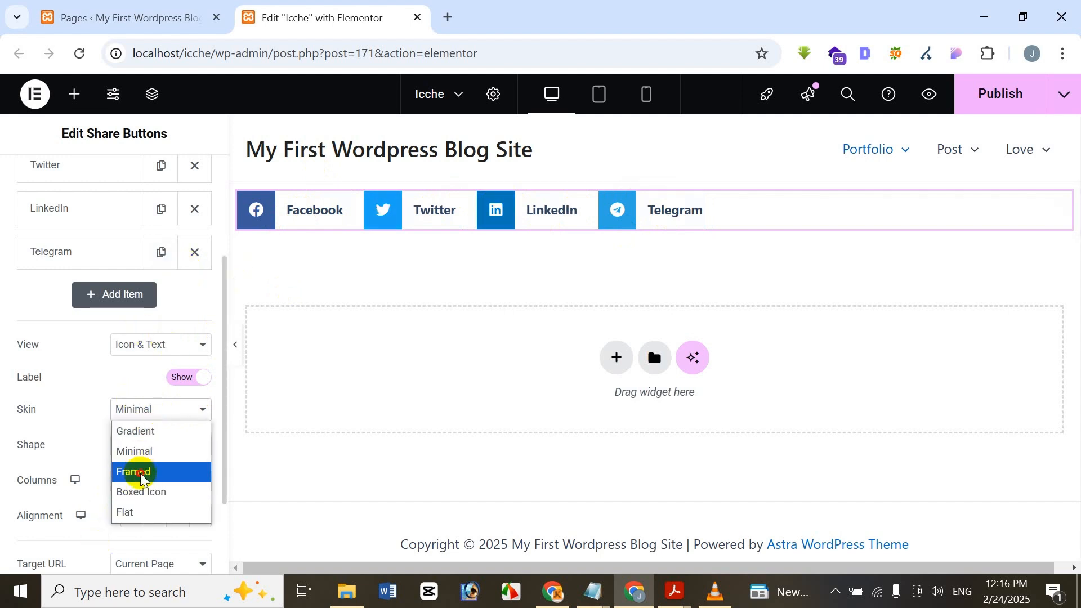
left_click(141, 473)
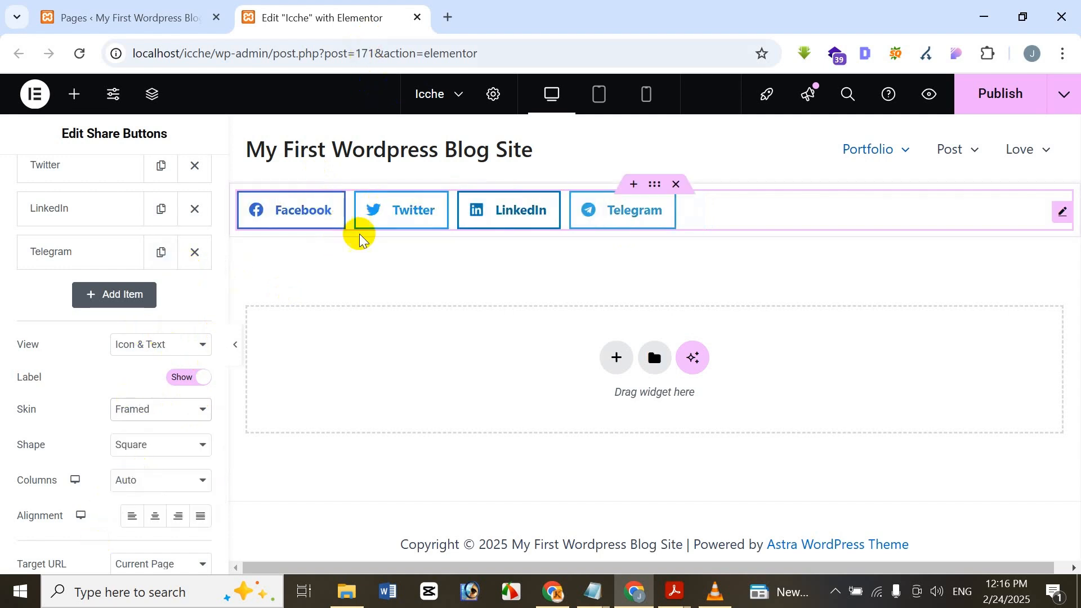
left_click(140, 409)
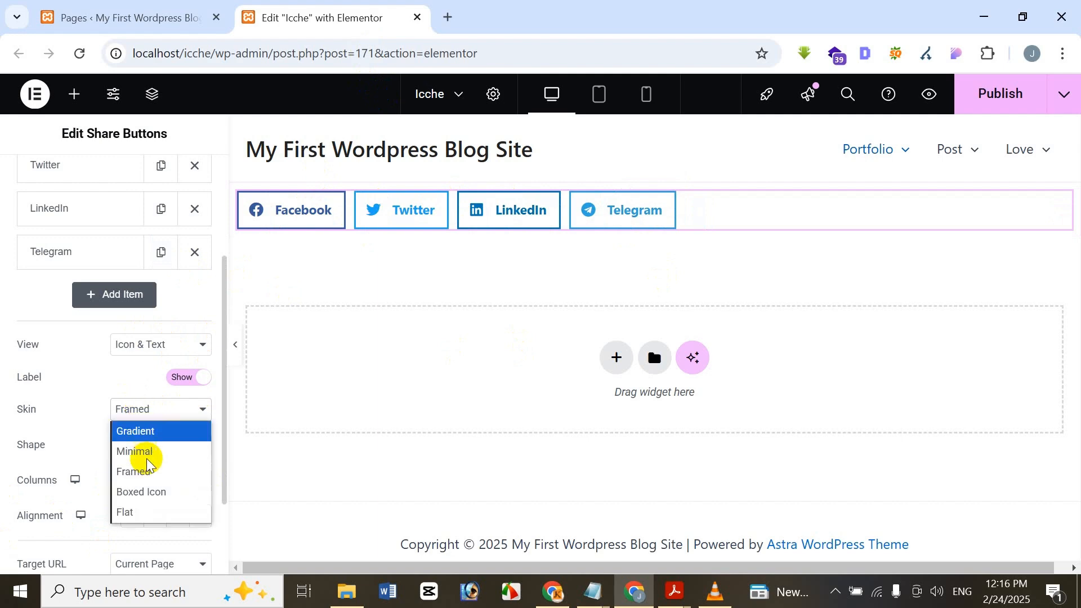
left_click(171, 488)
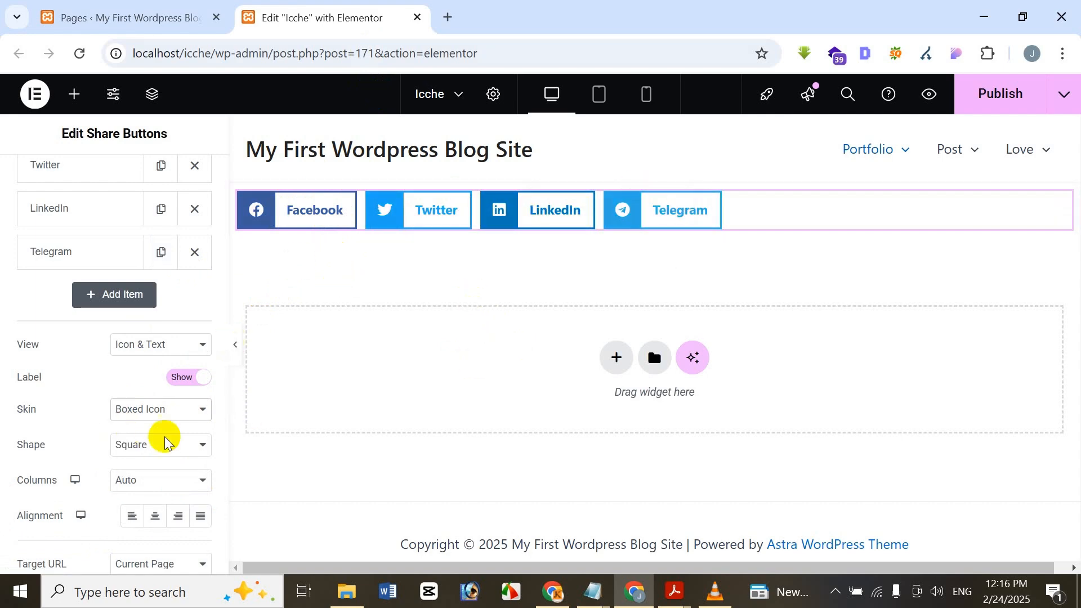
left_click(153, 407)
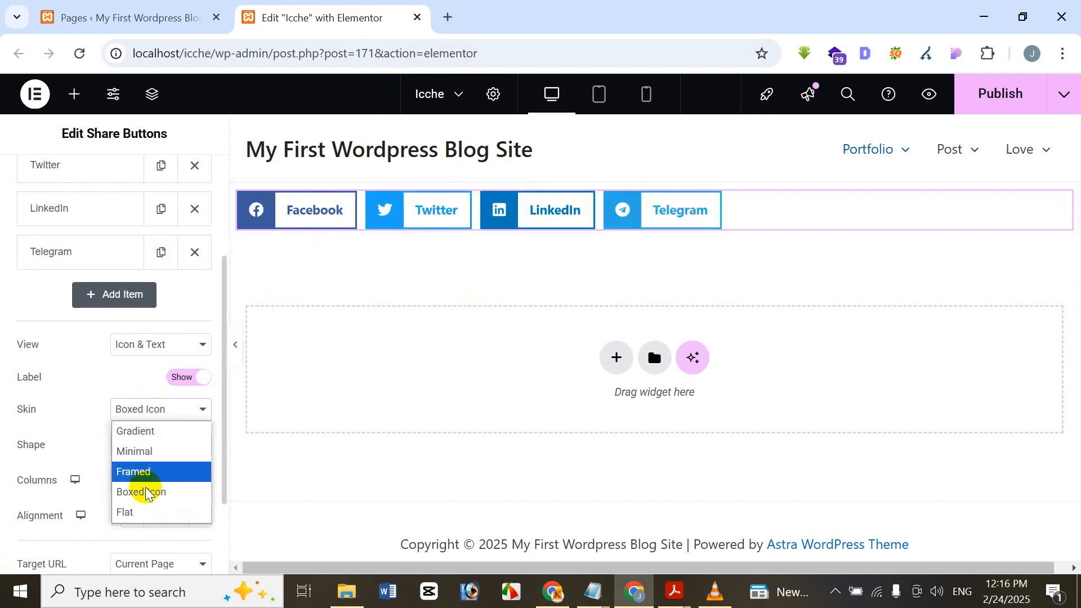
left_click(142, 513)
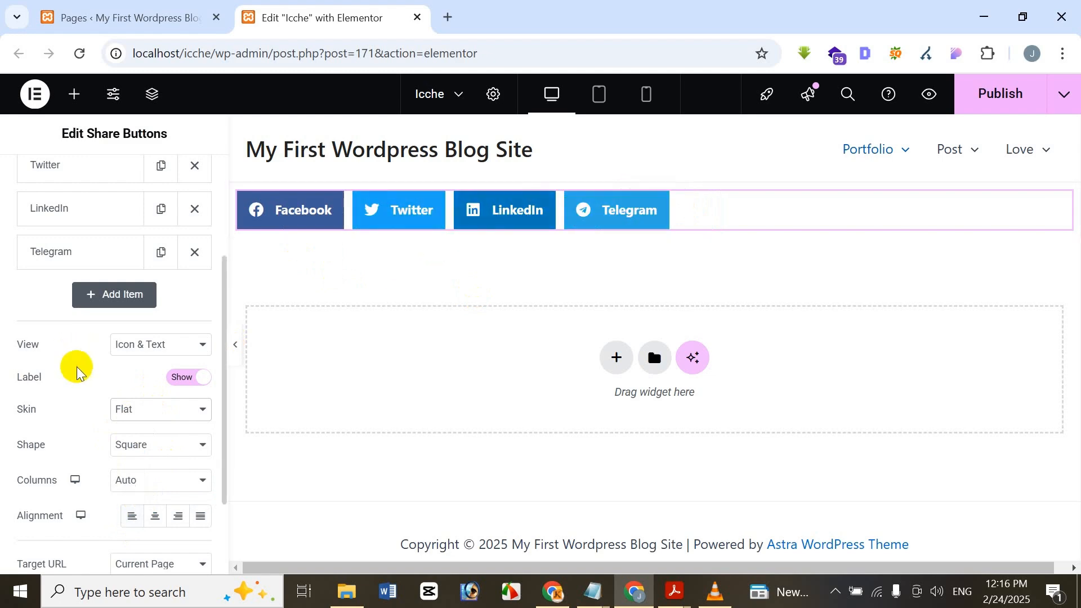
left_click(143, 412)
left_click(145, 431)
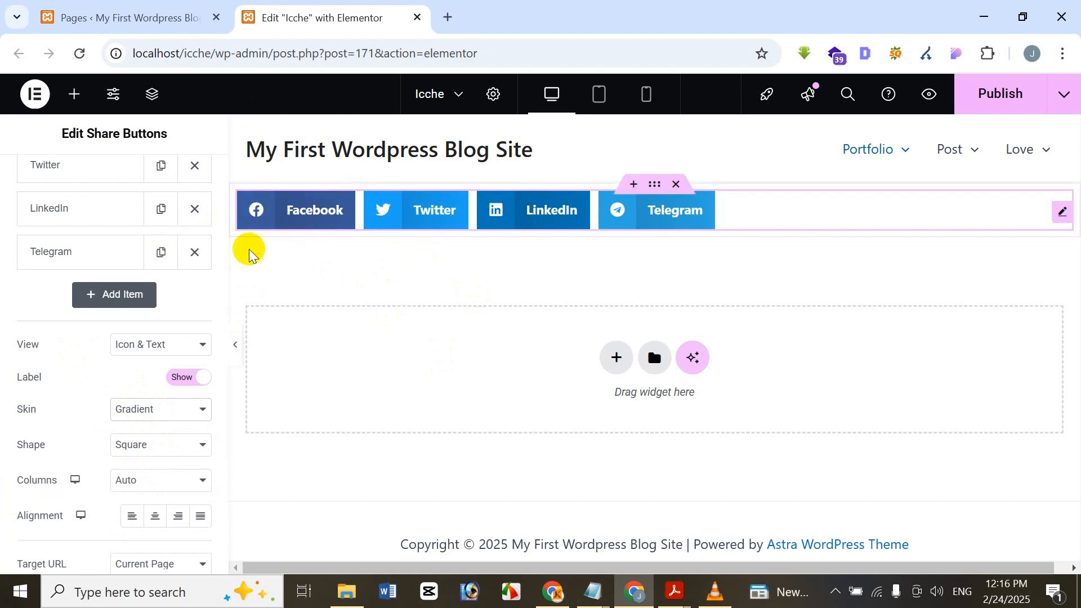
Step: Try the Rounded and Circle shapes on the share buttons, and return to Square
left_click(148, 442)
left_click(165, 484)
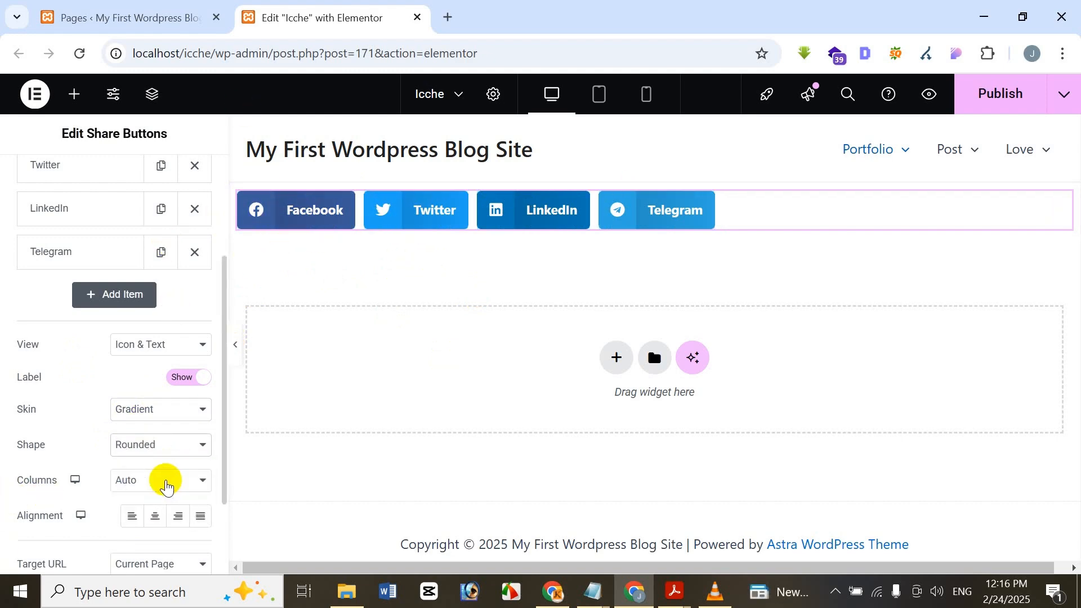
left_click(144, 445)
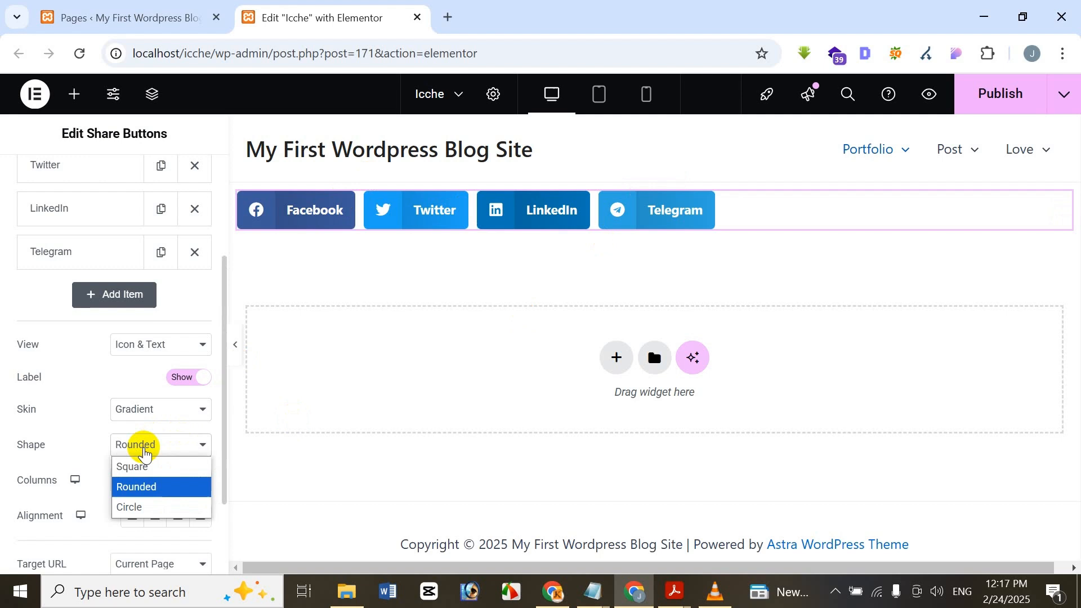
left_click(141, 509)
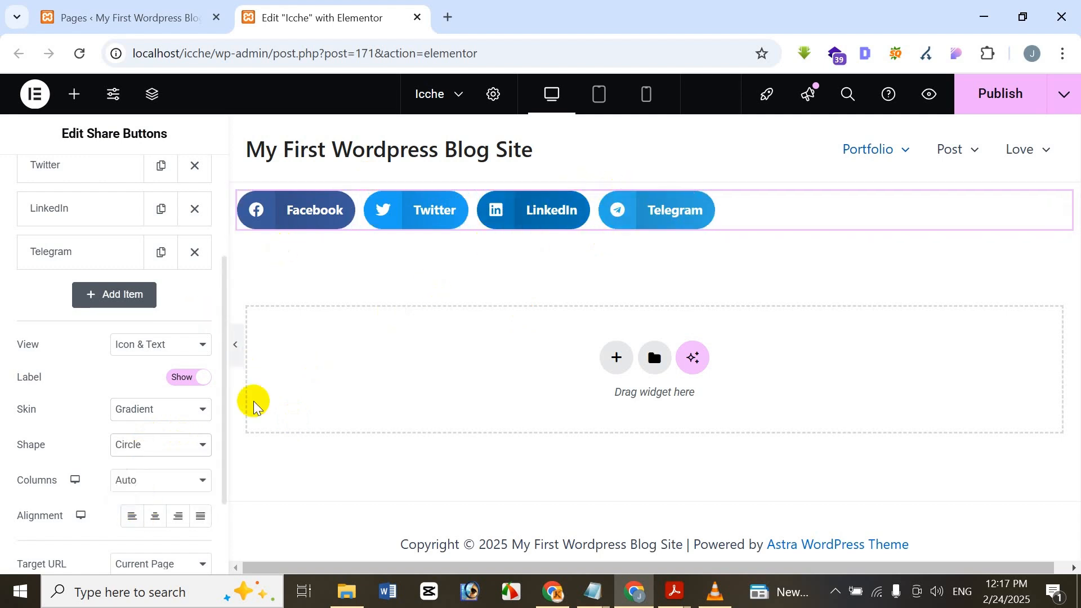
left_click(175, 445)
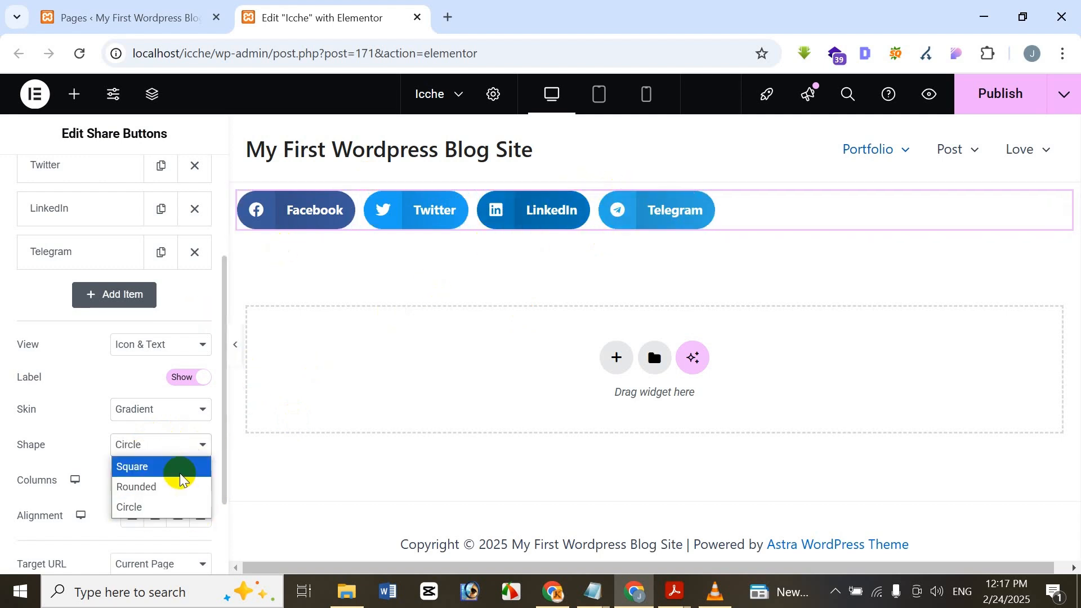
left_click(180, 471)
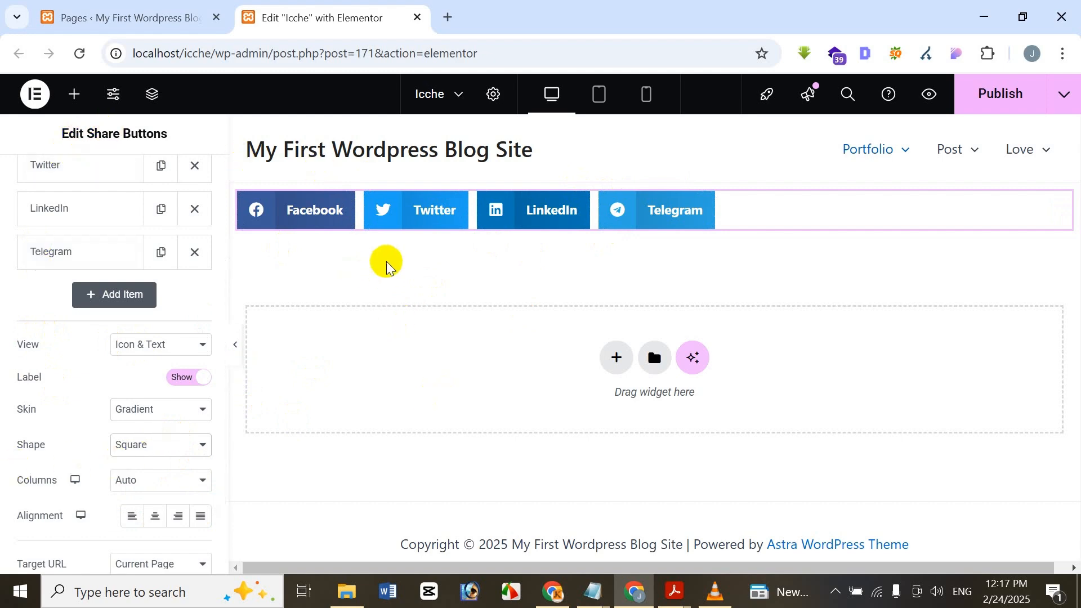
Step: Try 1, 2, 3, 4 and 6 columns for the share buttons, and return to Auto
left_click(158, 482)
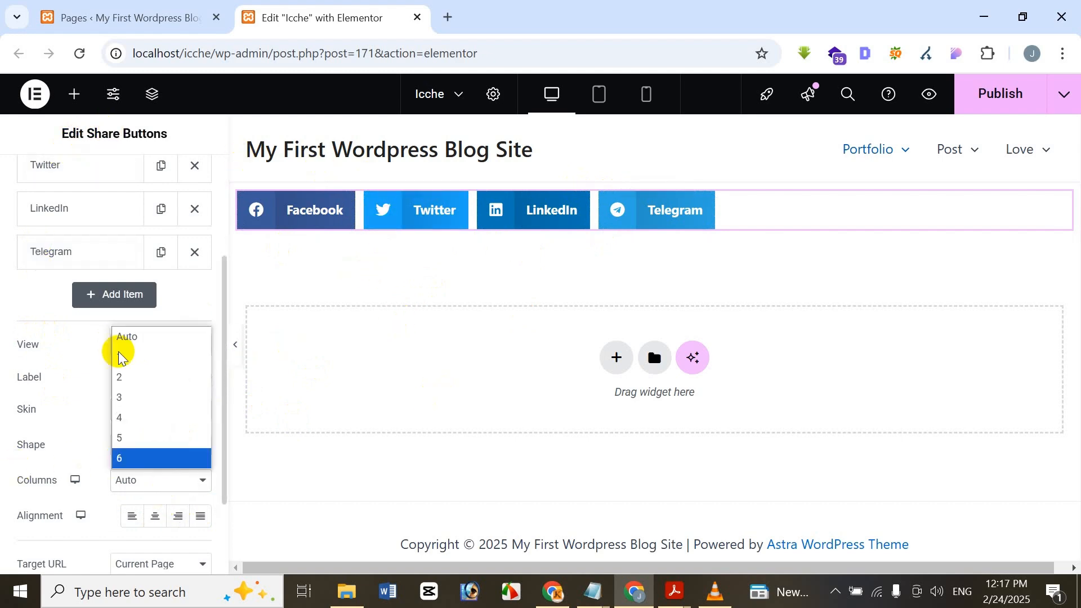
left_click(116, 355)
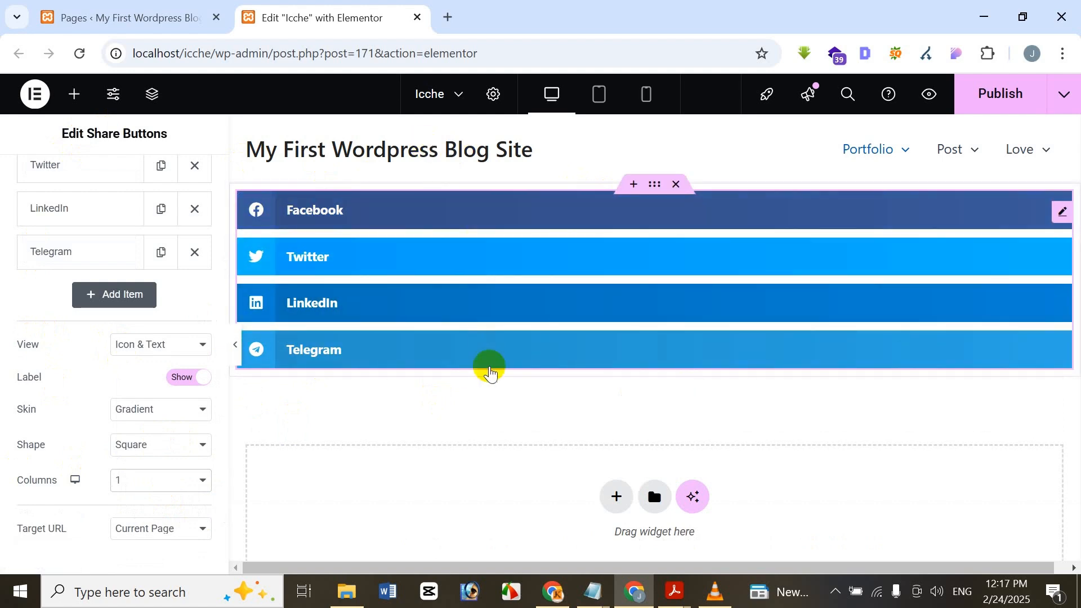
left_click(155, 482)
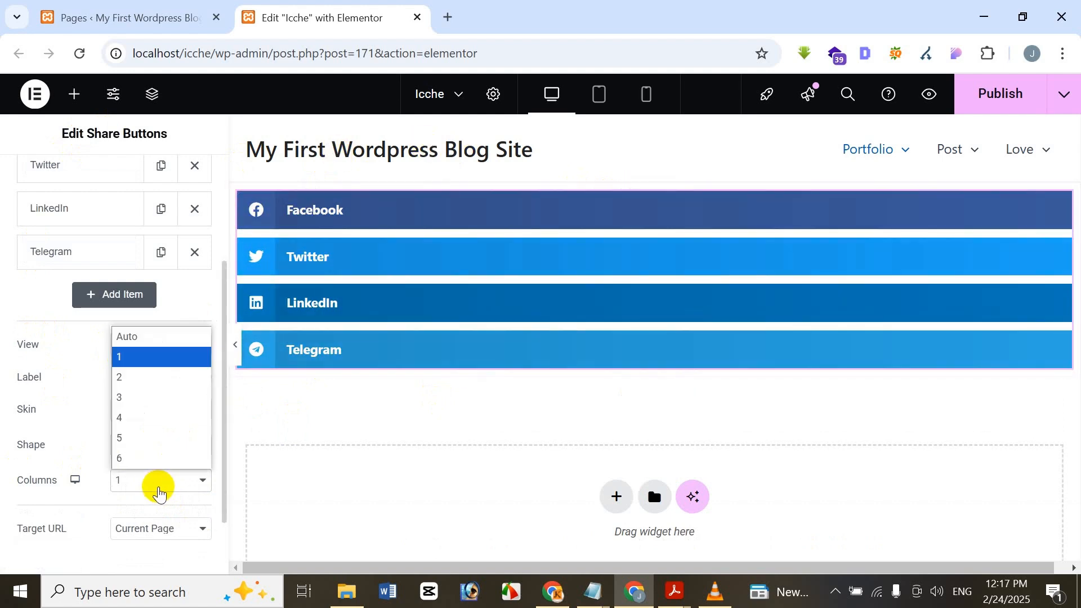
left_click(140, 374)
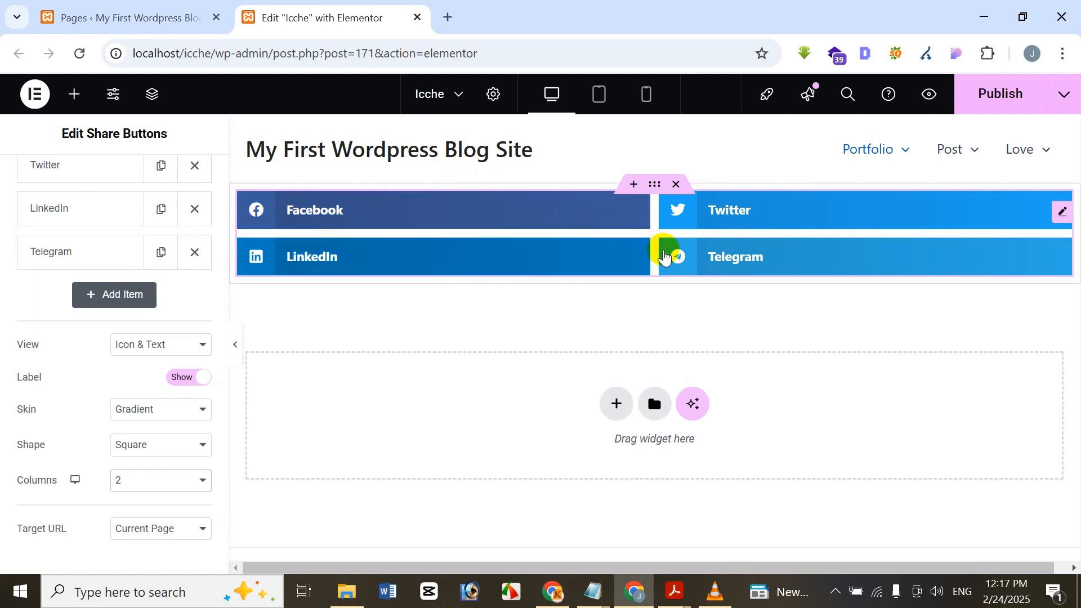
left_click(145, 485)
left_click(143, 399)
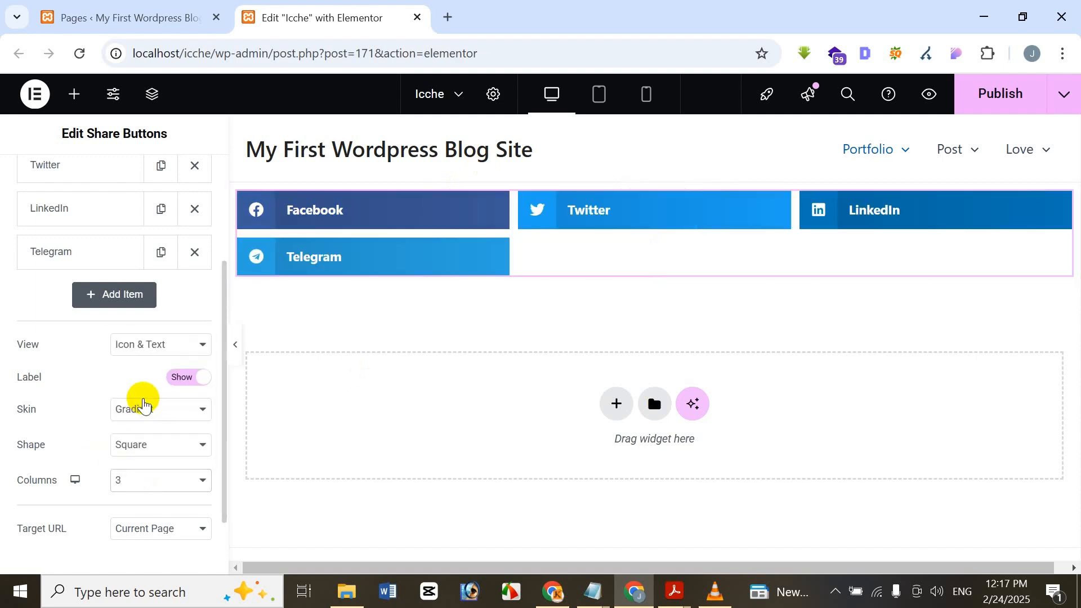
left_click(161, 482)
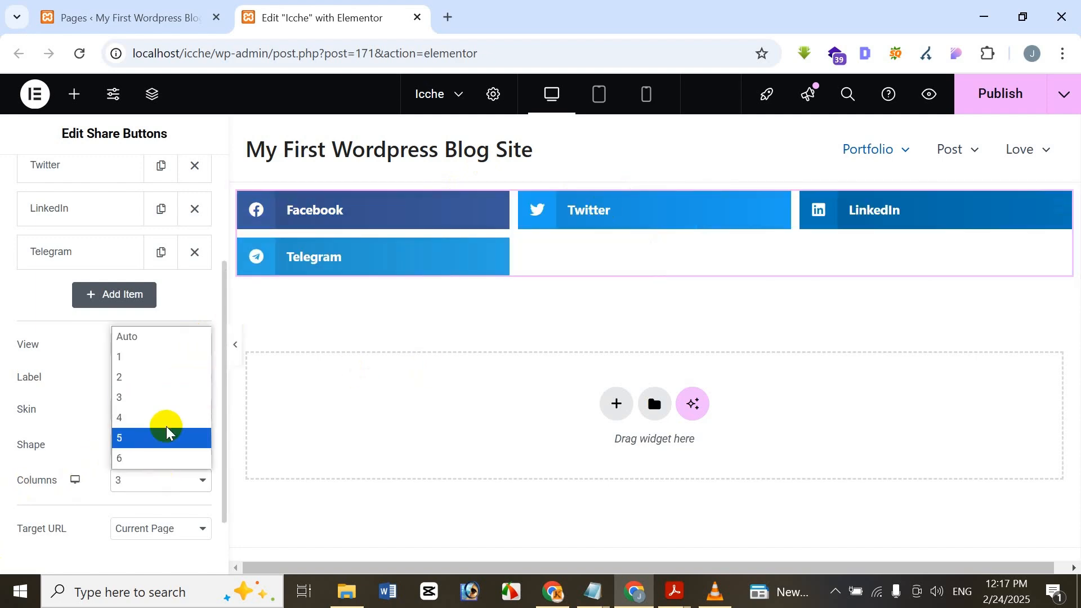
left_click(161, 432)
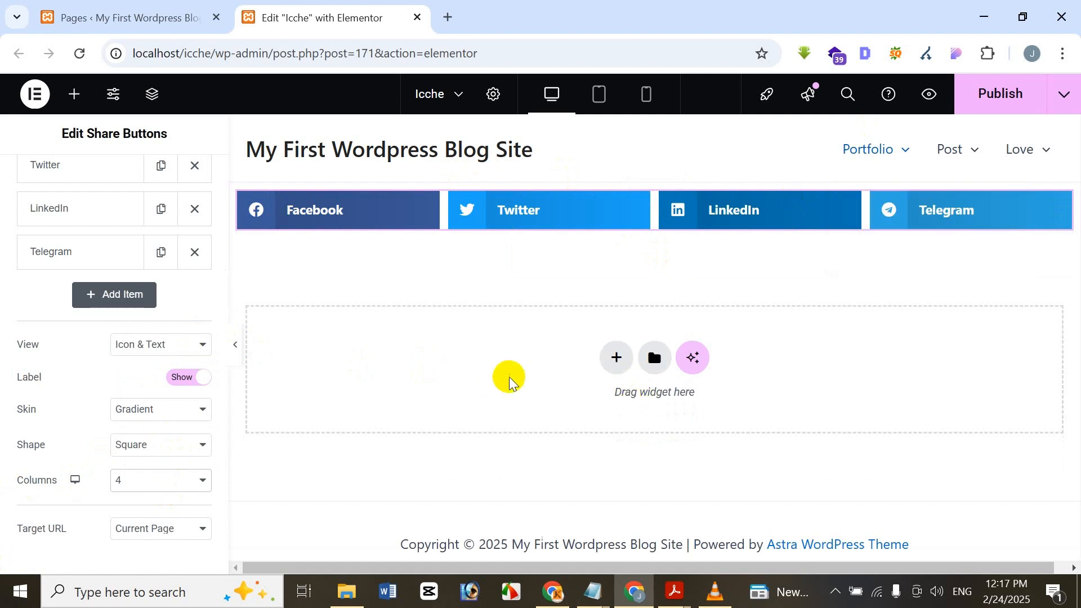
left_click(169, 480)
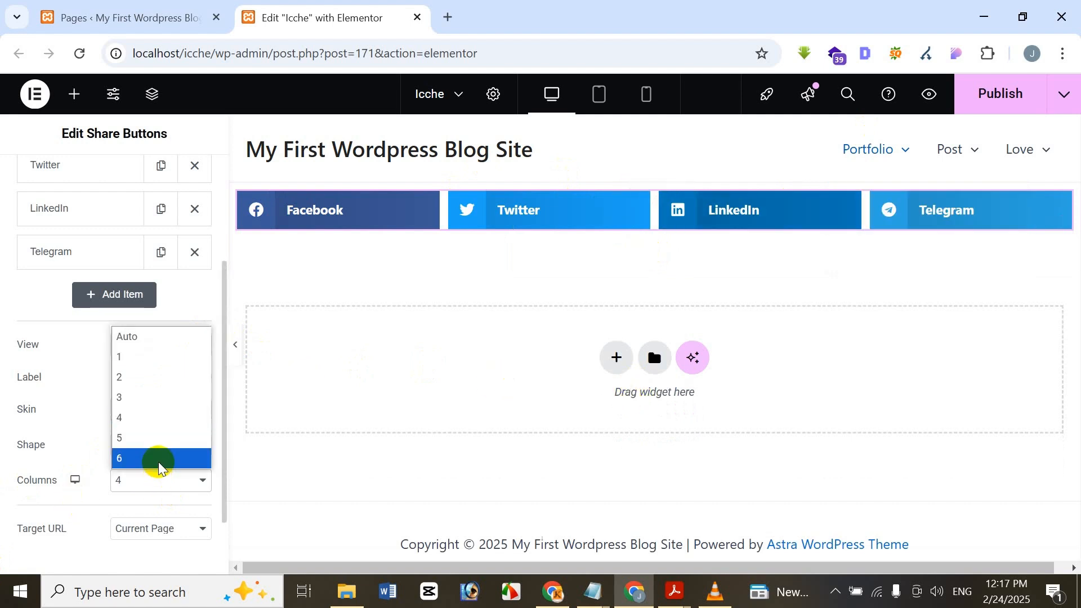
left_click(153, 457)
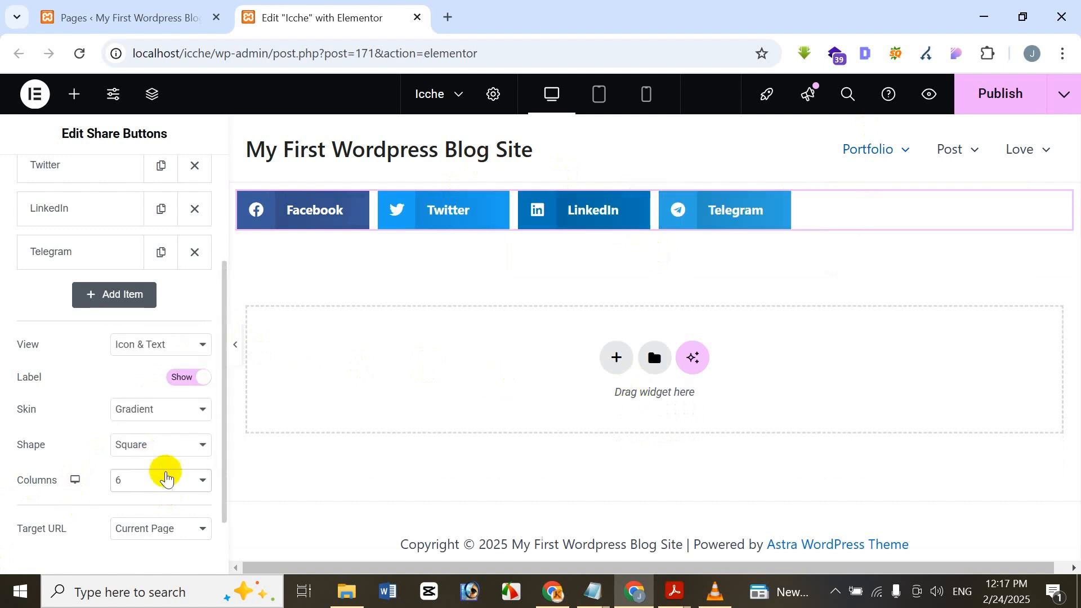
left_click(178, 488)
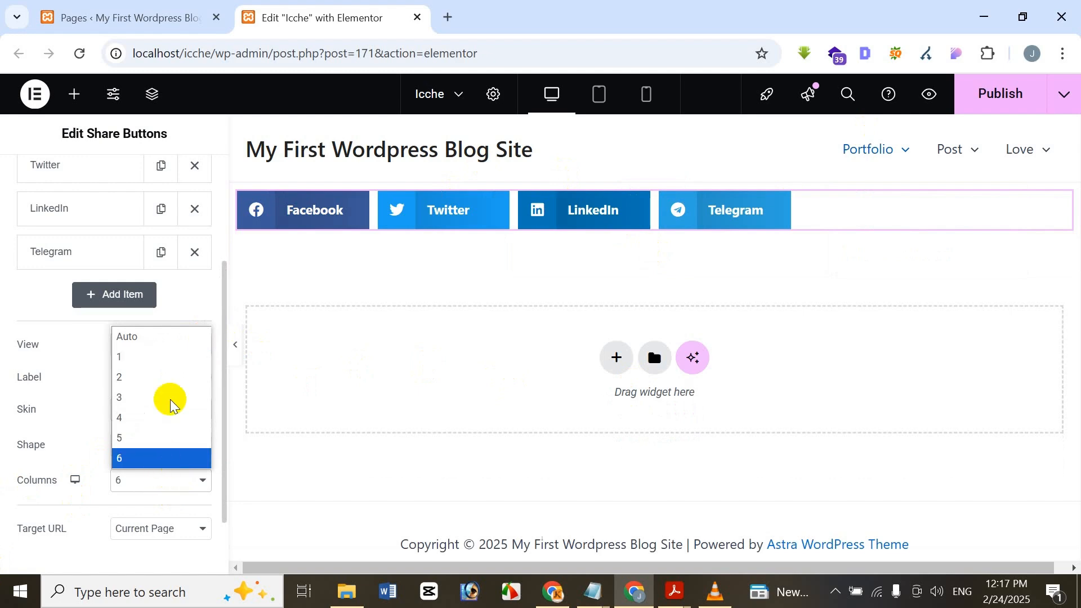
left_click(186, 344)
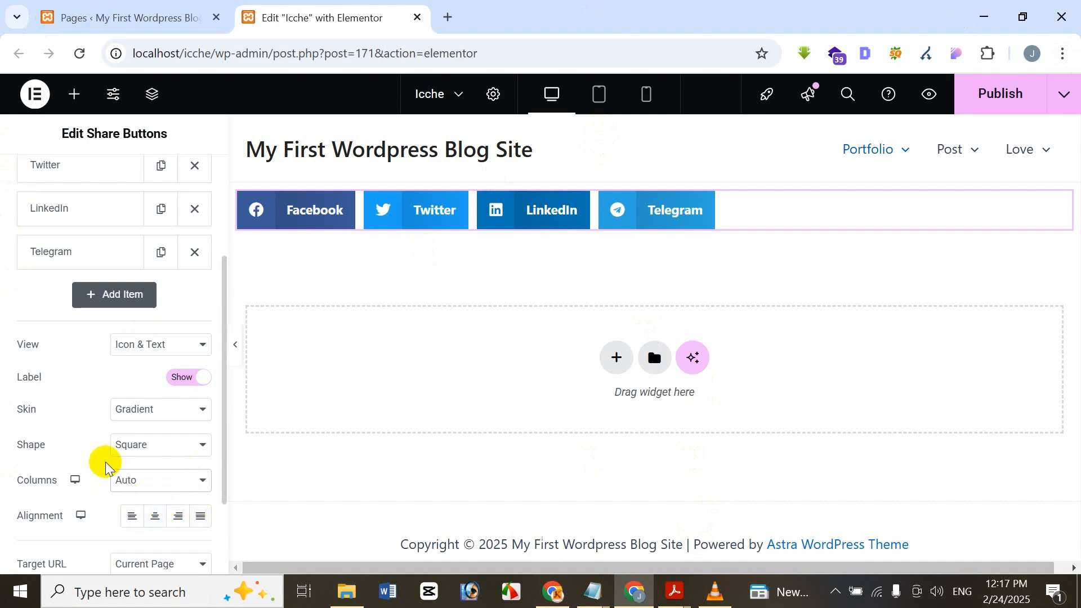
Step: Try the right, left and justified alignments on the share buttons, and settle on Center
left_click(150, 527)
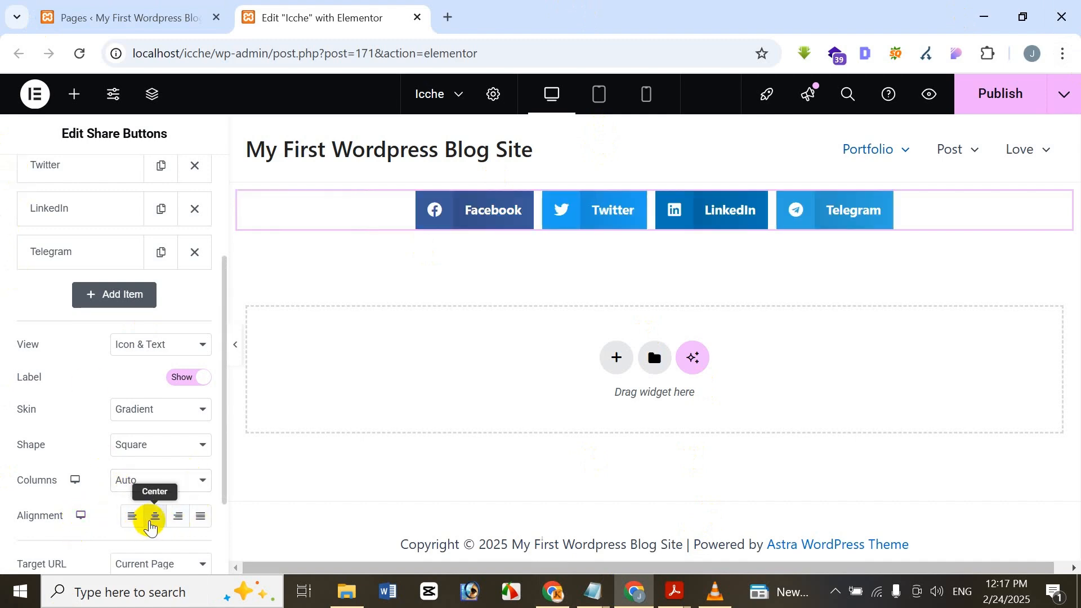
left_click(180, 521)
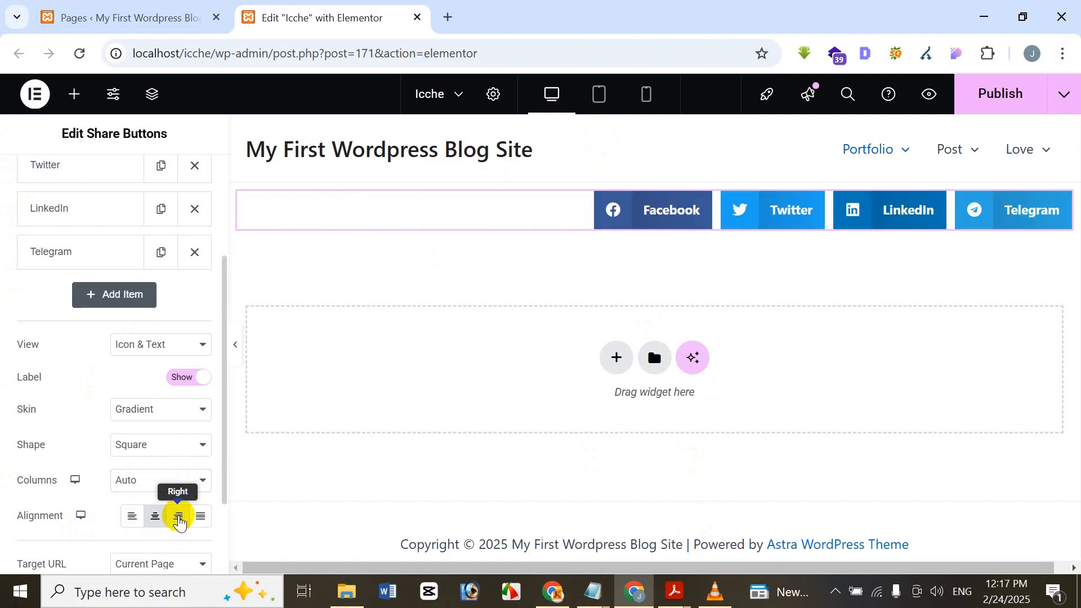
left_click(150, 521)
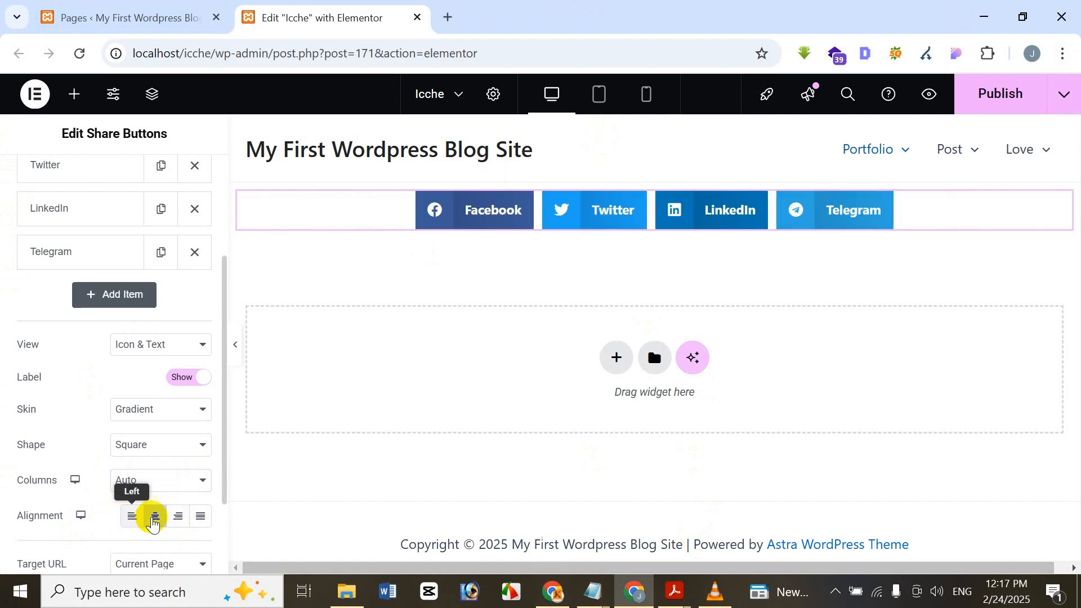
left_click(134, 519)
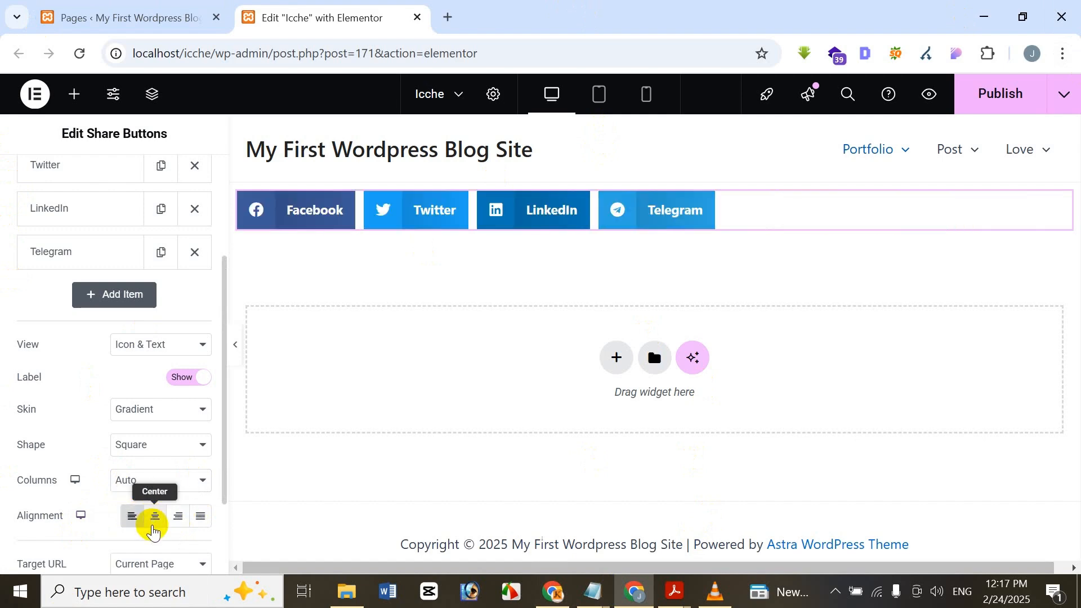
left_click(203, 530)
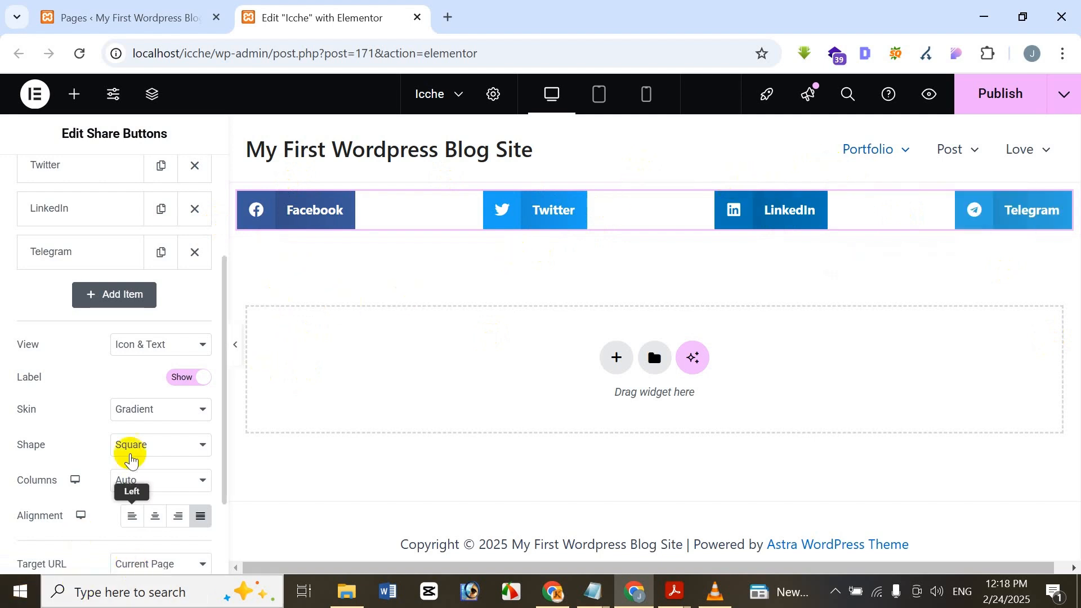
left_click(130, 529)
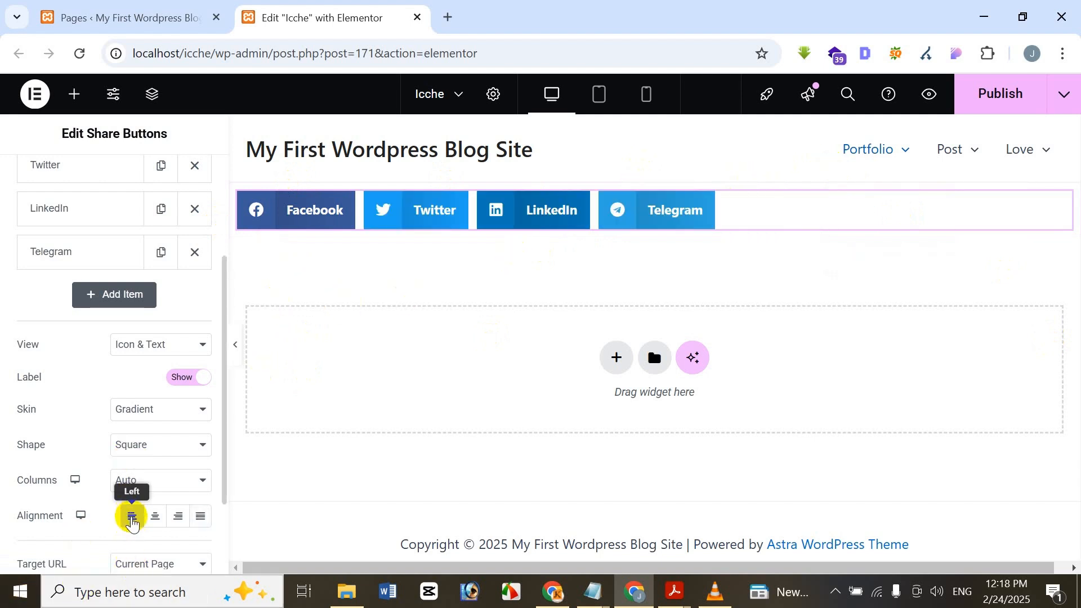
left_click(157, 518)
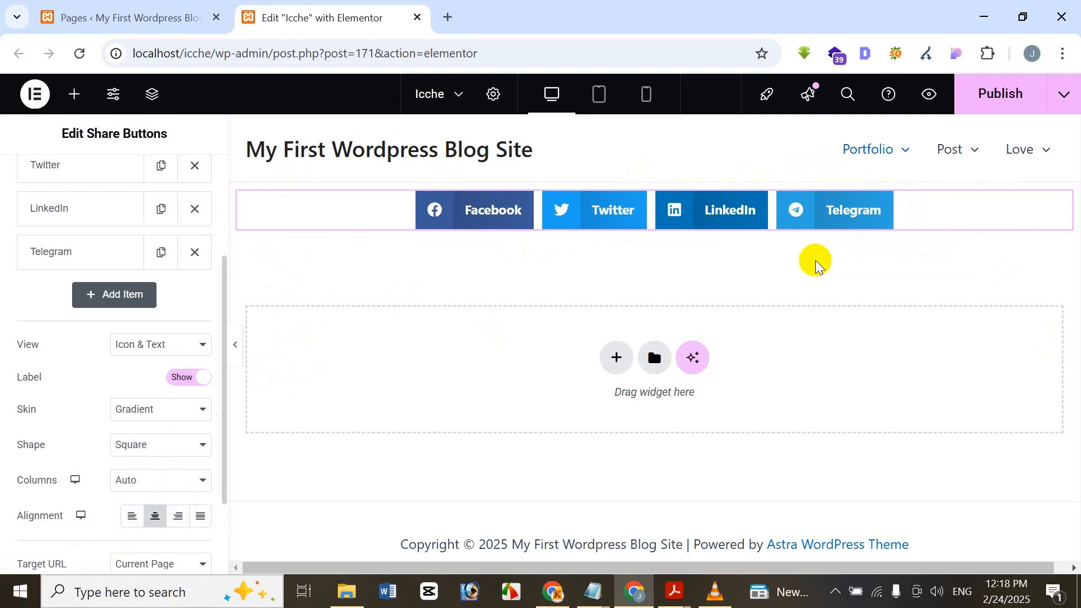
Step: Try the Custom target URL for the share buttons, return to Current Page and review the options again
scroll(50, 434, "down", 3)
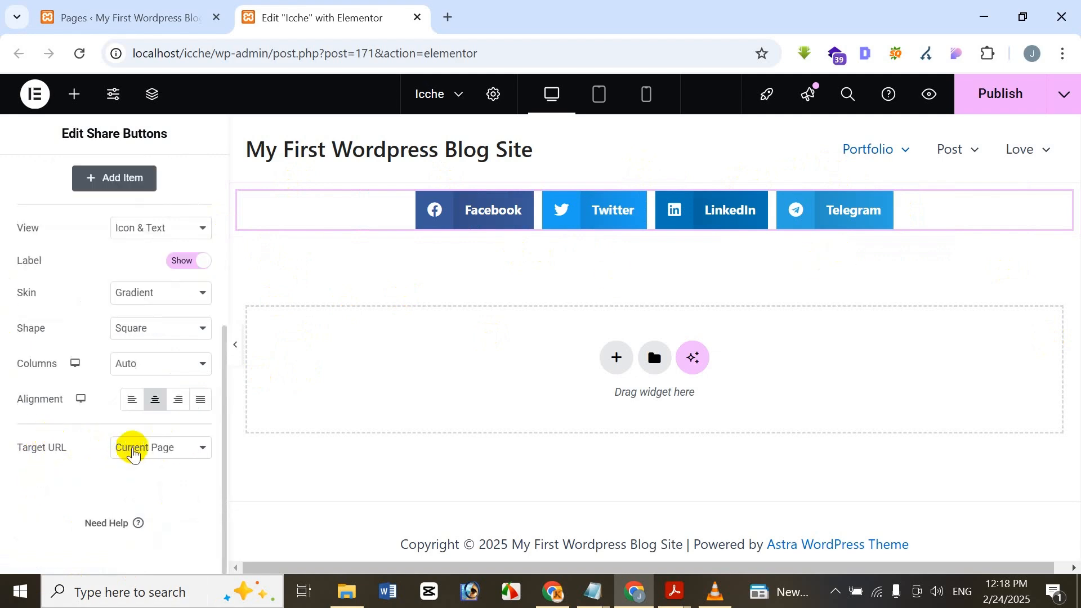
left_click(124, 450)
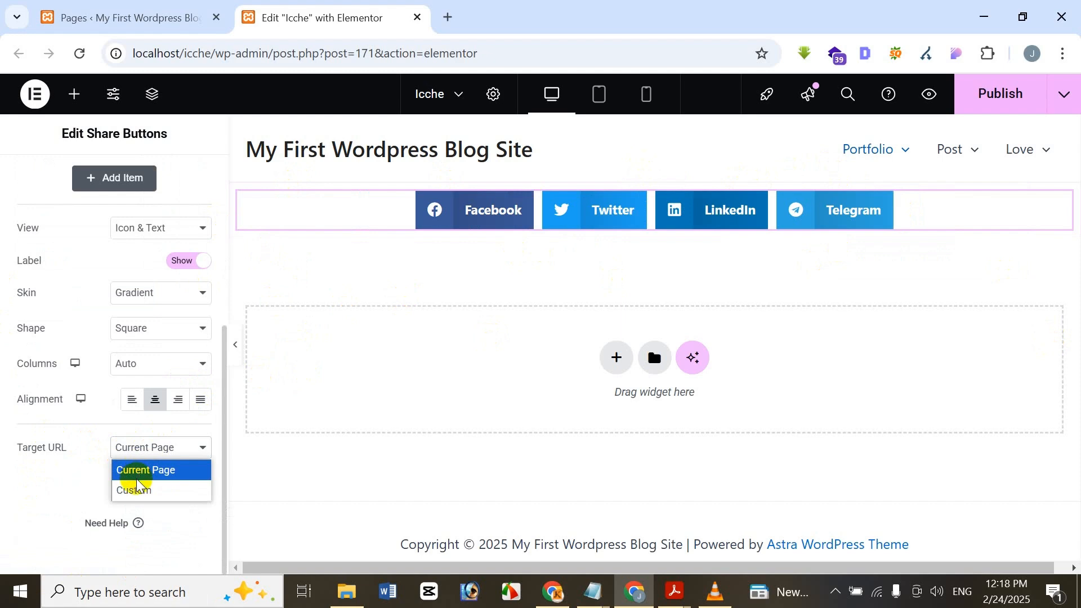
left_click(135, 490)
left_click(179, 445)
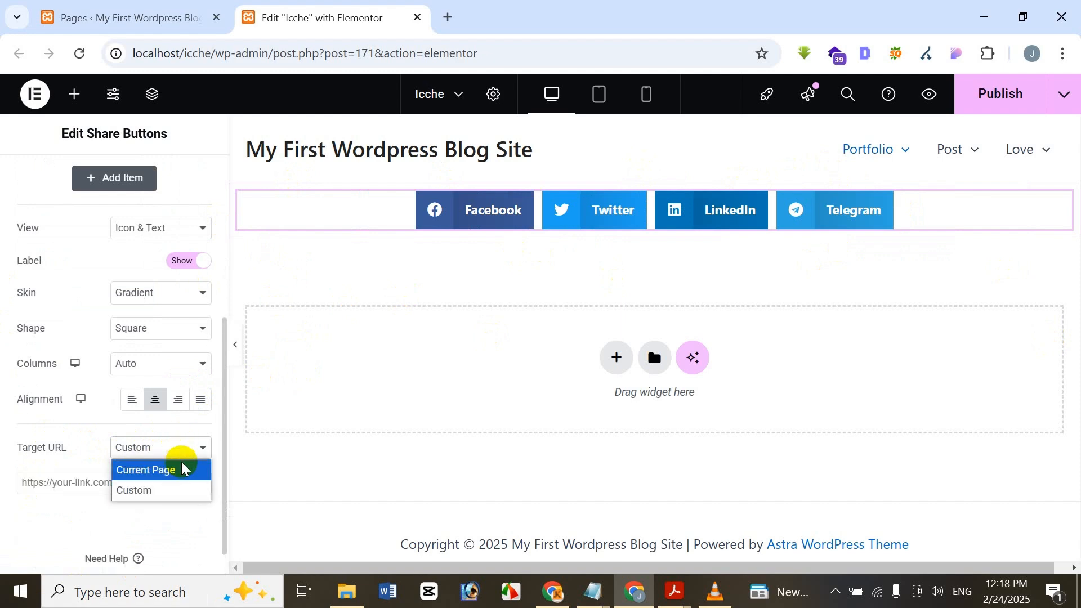
left_click(182, 463)
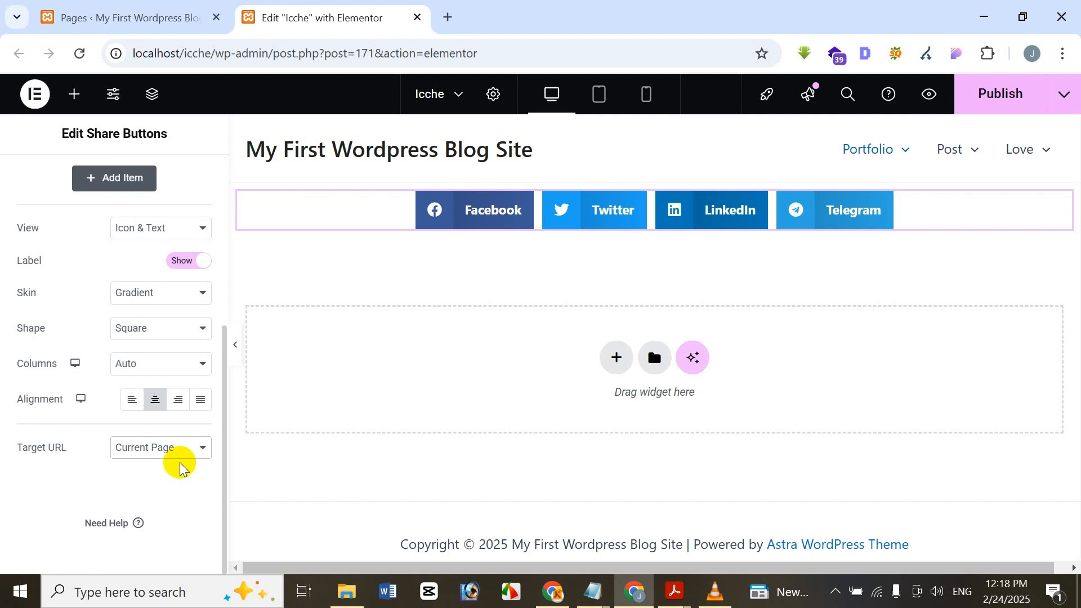
left_click(178, 449)
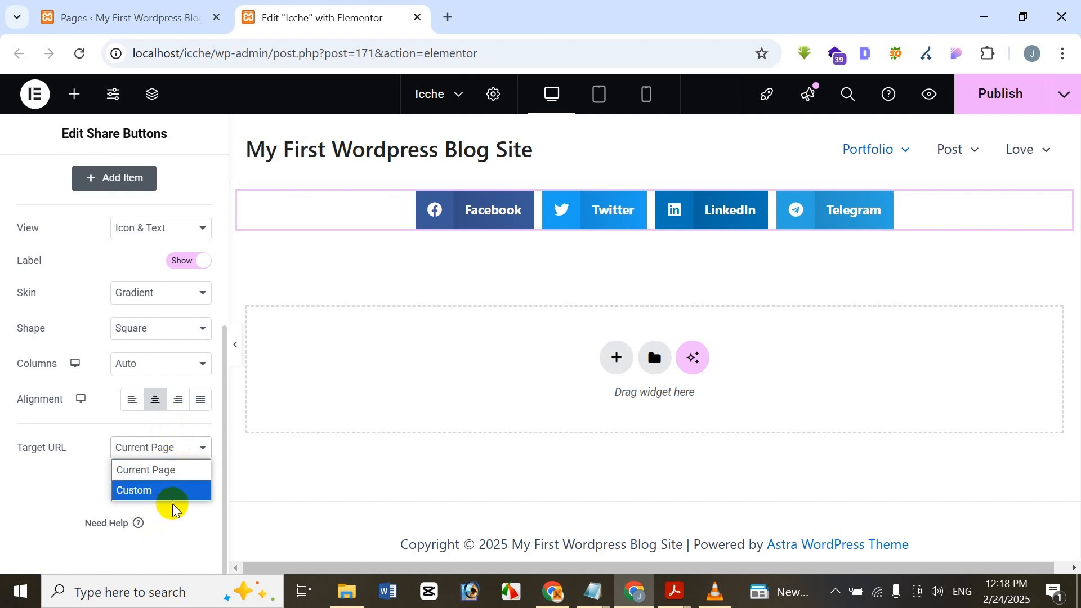
left_click(185, 532)
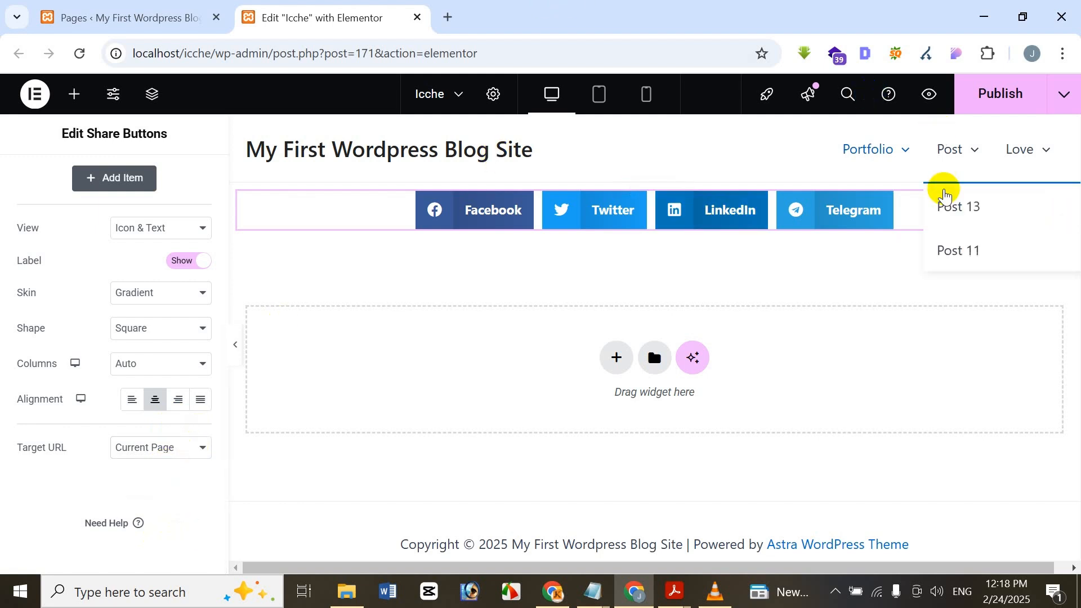
Step: Publish the Icche page, open its live view while it is saving, and close that browser tab
left_click(991, 101)
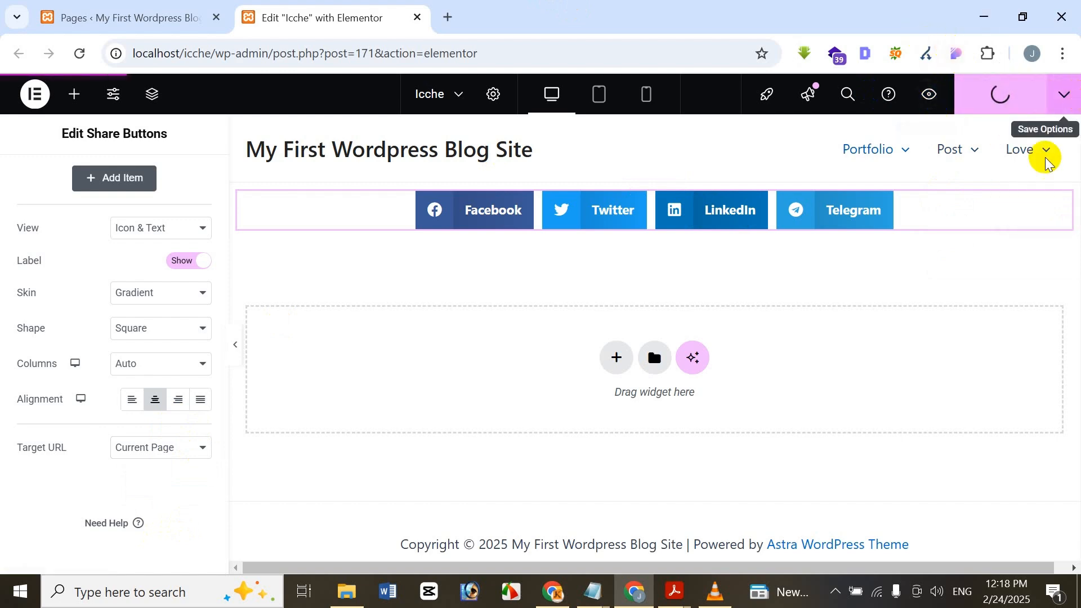
left_click(1057, 100)
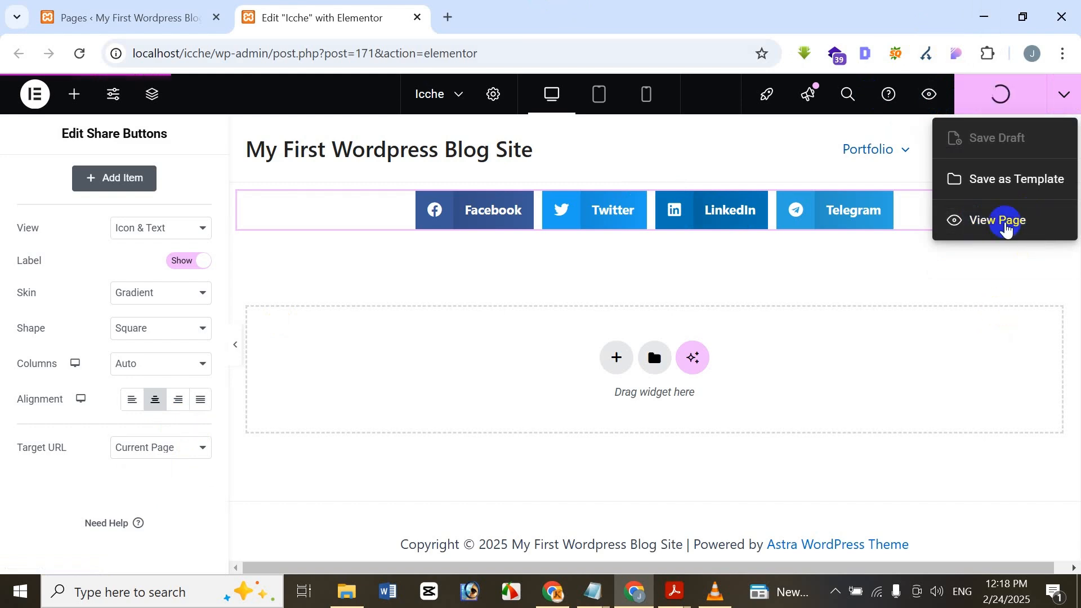
left_click(1008, 222)
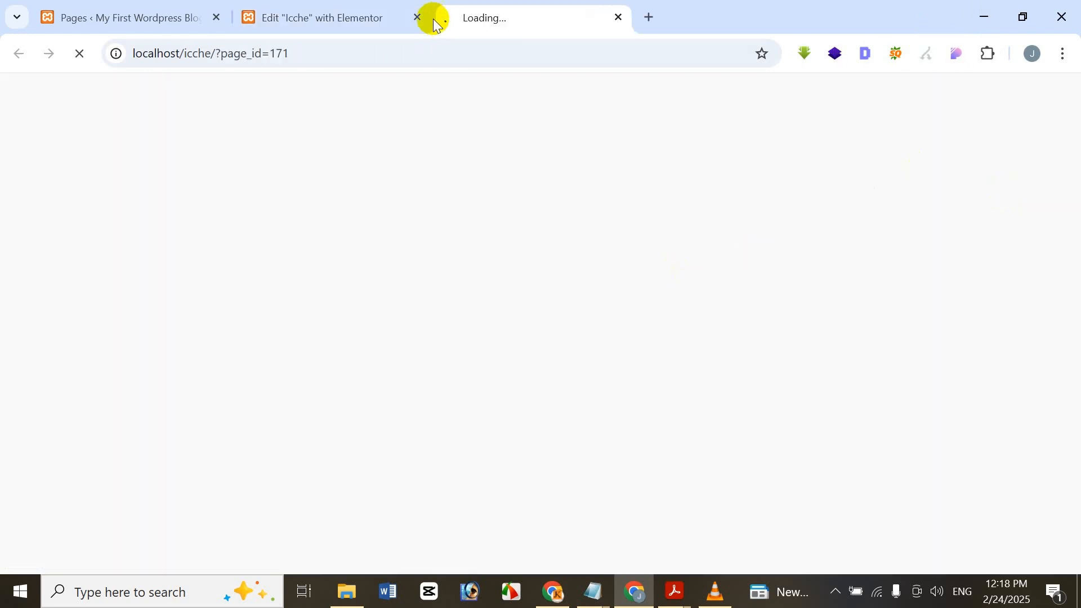
left_click(387, 12)
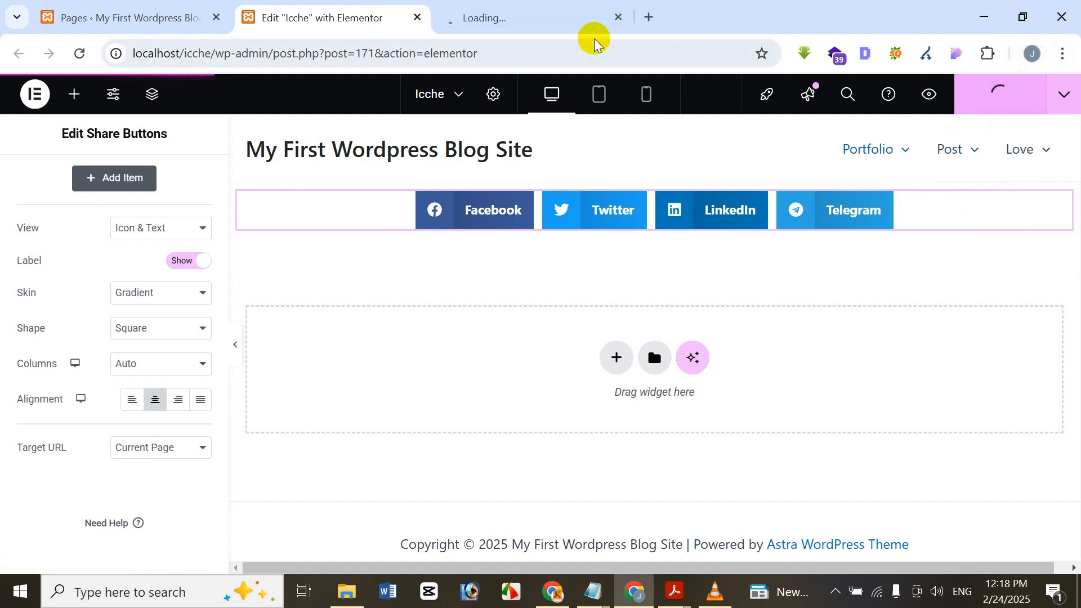
left_click(587, 22)
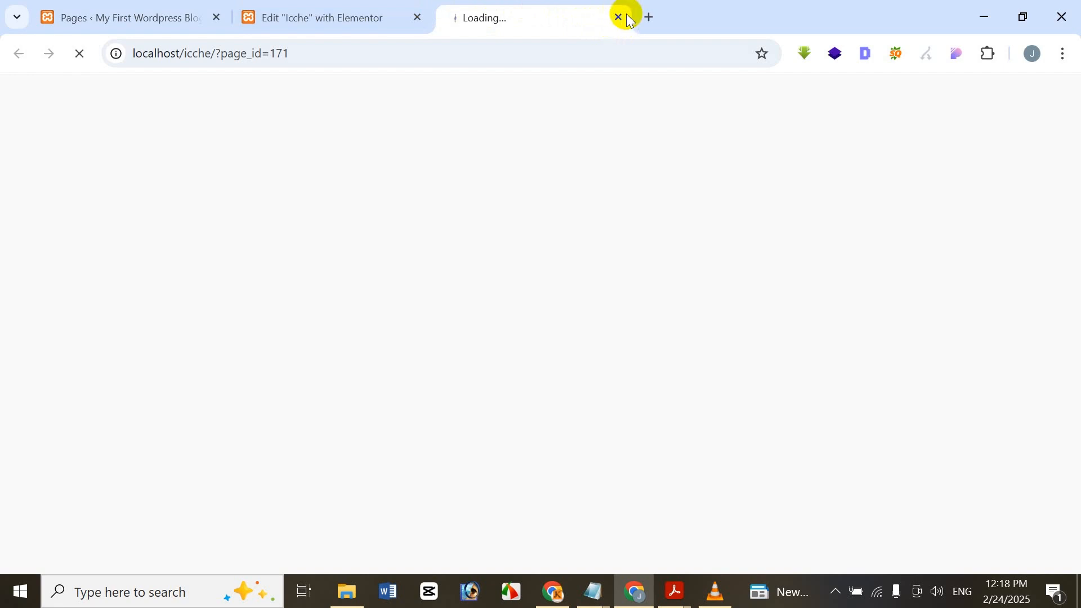
left_click(620, 18)
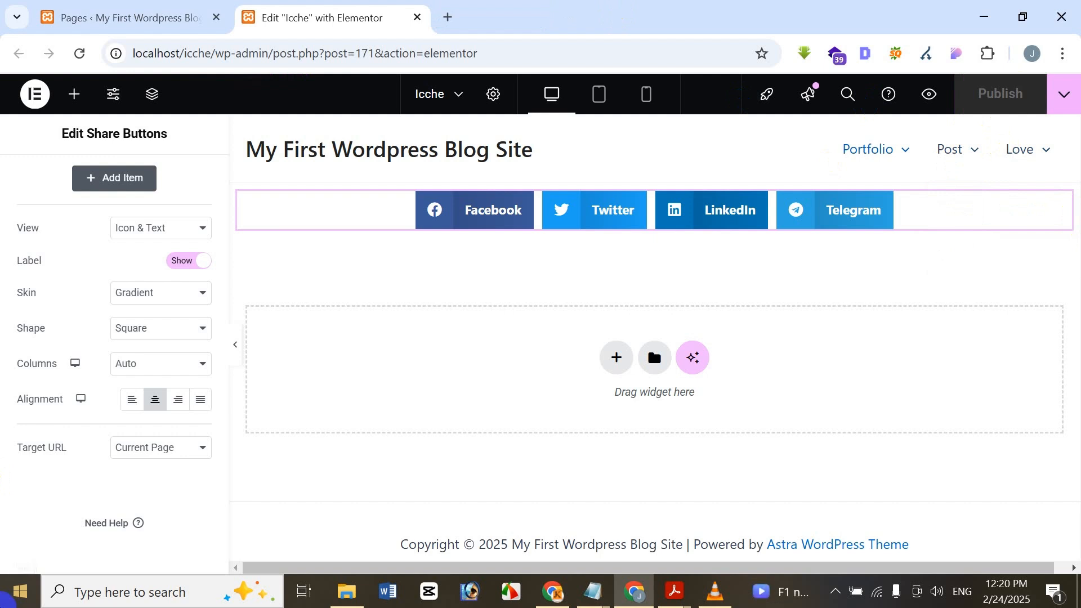
Step: View the published Icche page, test its Twitter share button and compare the shared link with the Target URL setting
left_click(1064, 94)
left_click(994, 225)
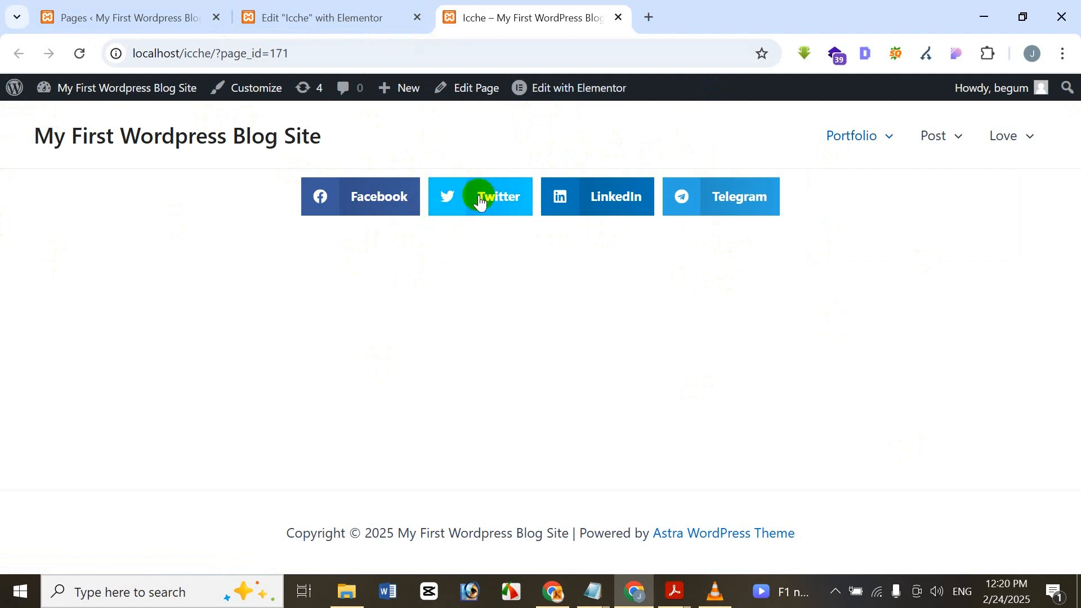
left_click(293, 12)
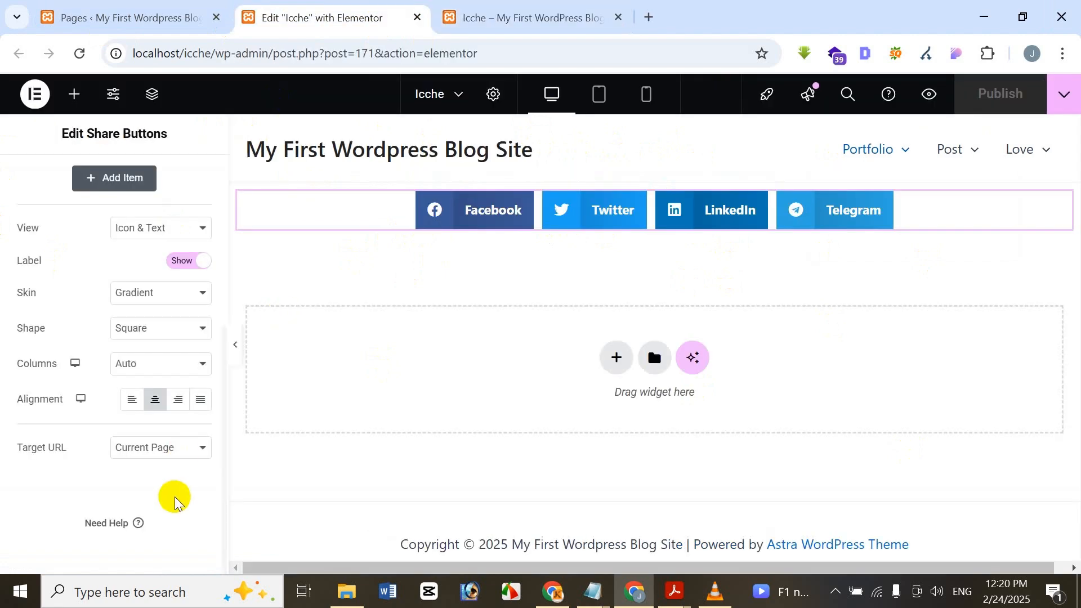
left_click(557, 11)
left_click(491, 206)
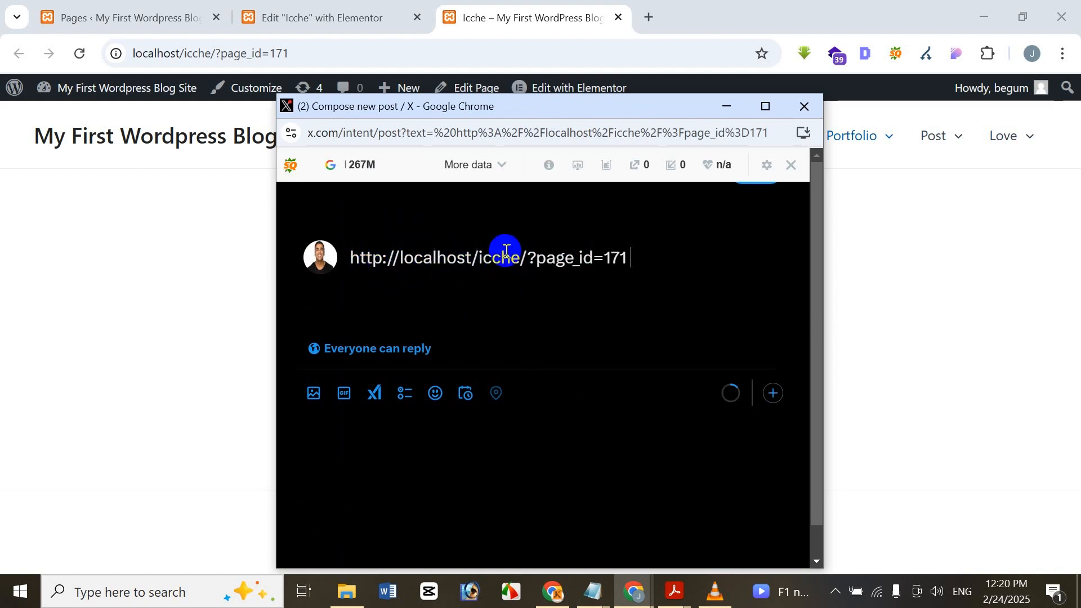
left_click(316, 13)
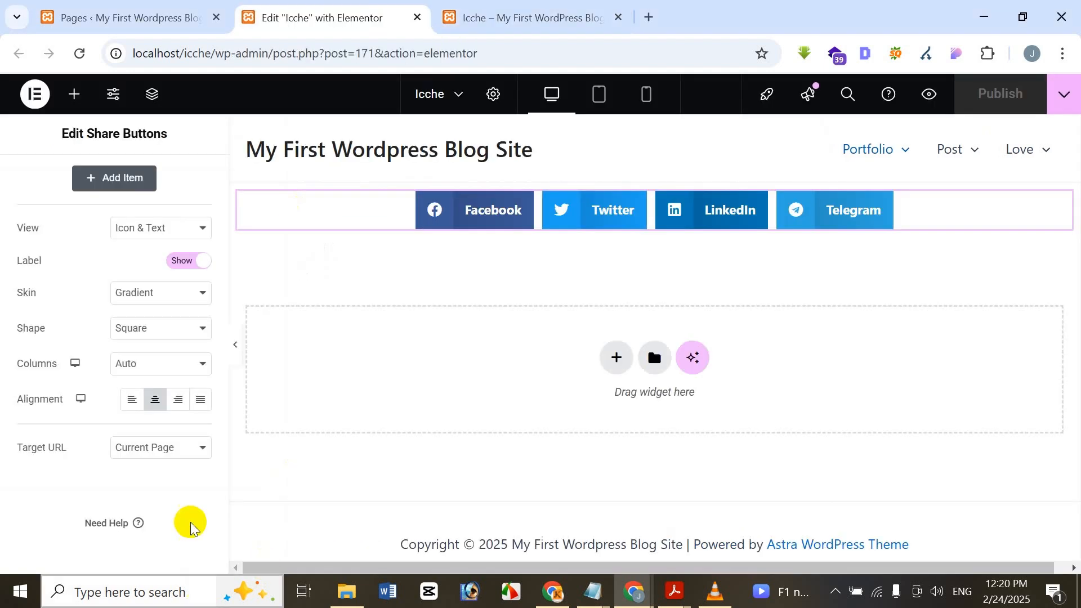
left_click(586, 18)
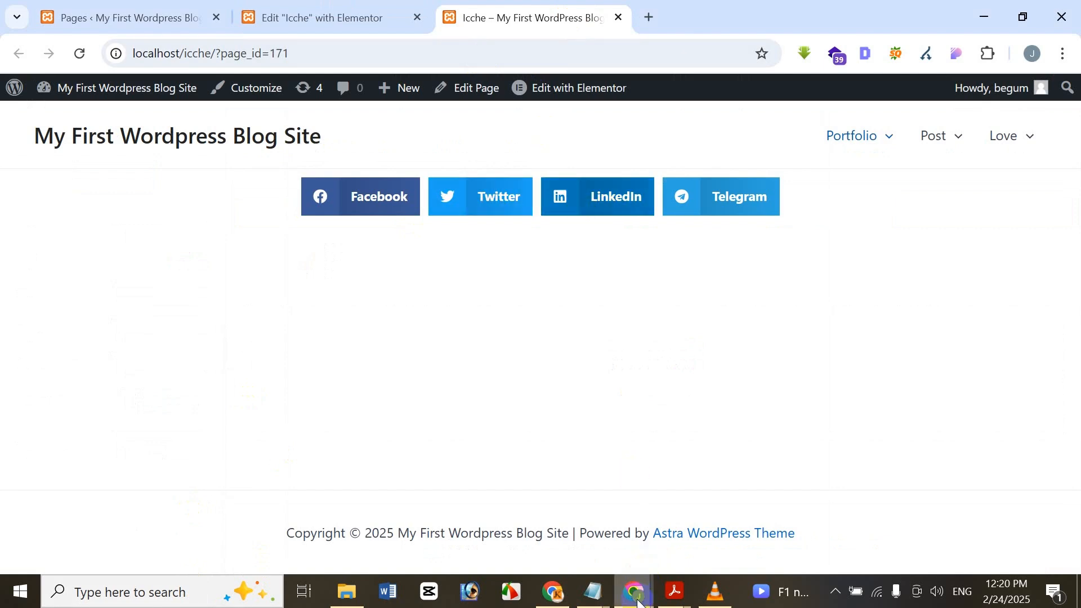
Step: Bring back the Twitter share window, examine the page link in the draft post, and close the window
mouse_move(638, 600)
left_click(688, 509)
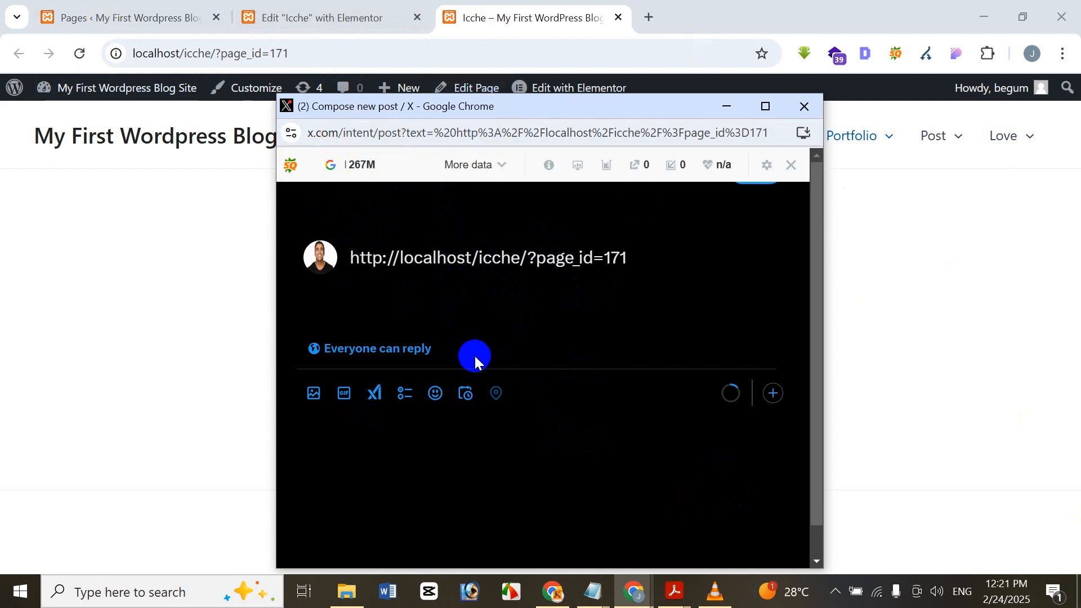
left_click(760, 188)
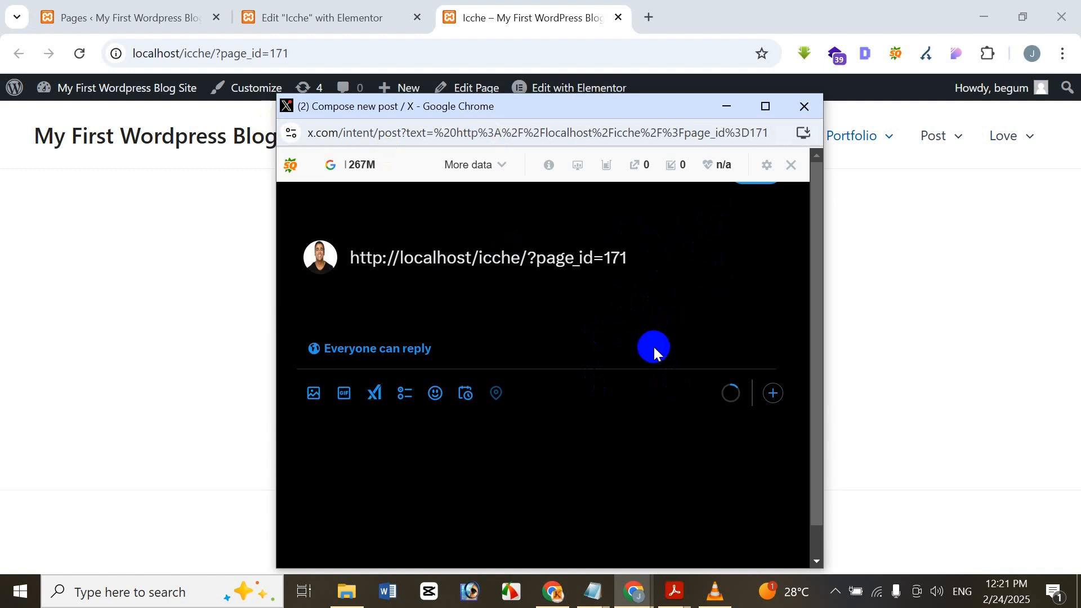
left_click(803, 107)
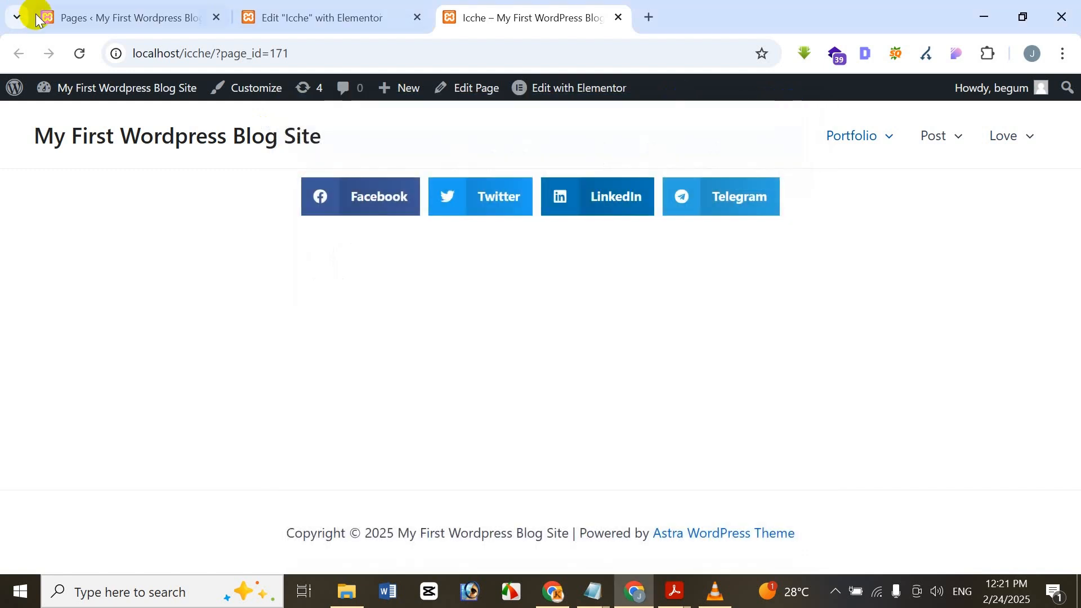
Step: Return to the Icche page editor, try the Custom target URL for the share buttons, and restore Current Page
left_click(307, 11)
left_click(152, 450)
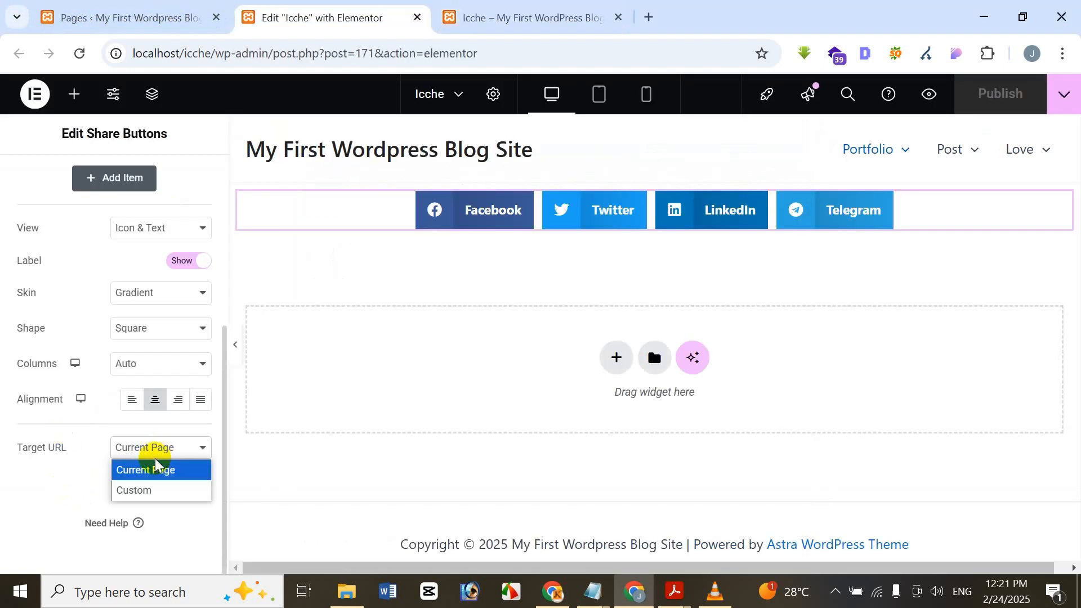
left_click(164, 491)
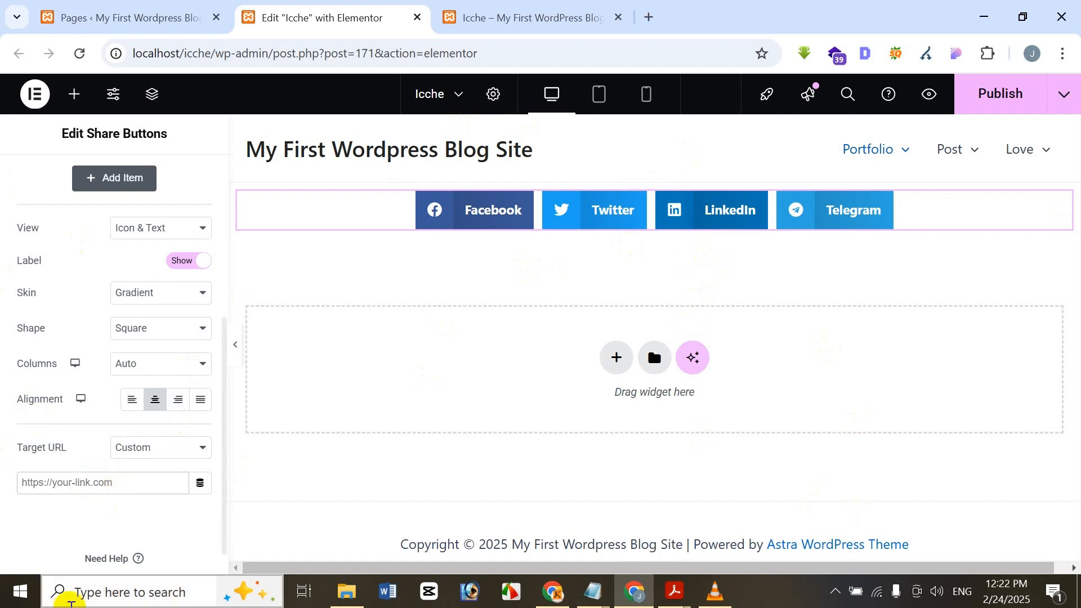
left_click(183, 448)
left_click(161, 471)
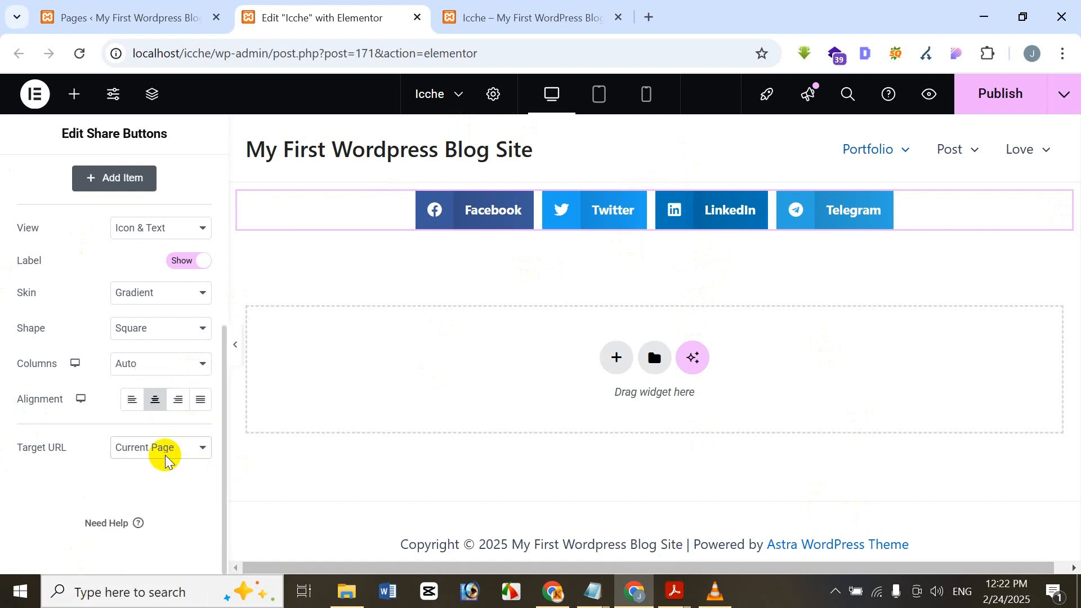
Step: In the share buttons' style settings, set the columns gap to 41 px and the rows gap to 31 px
scroll(190, 374, "up", 5)
left_click(109, 188)
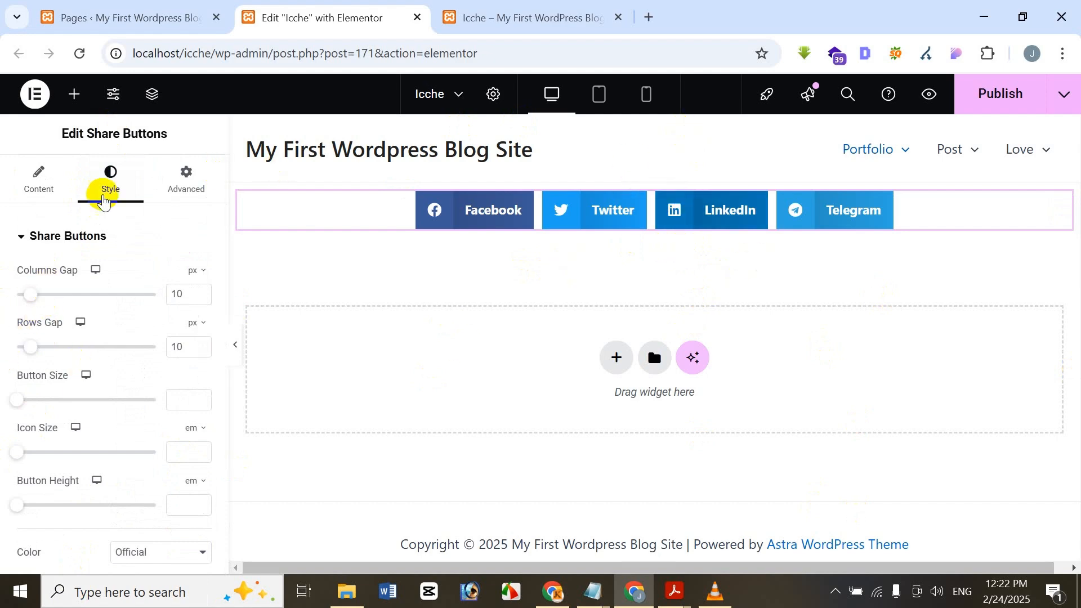
left_click_drag(39, 295, 73, 265)
left_click_drag(32, 354, 60, 347)
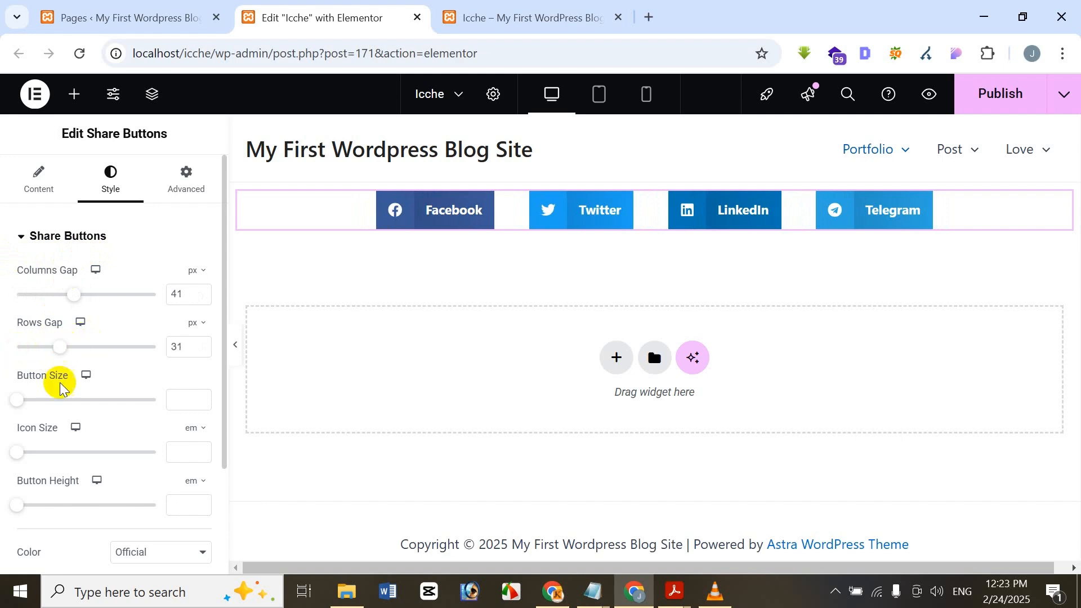
Step: Set the share buttons' button size to 1.55, icon size to 4.2 em and button height to 6.2 em
left_click_drag(24, 406, 119, 432)
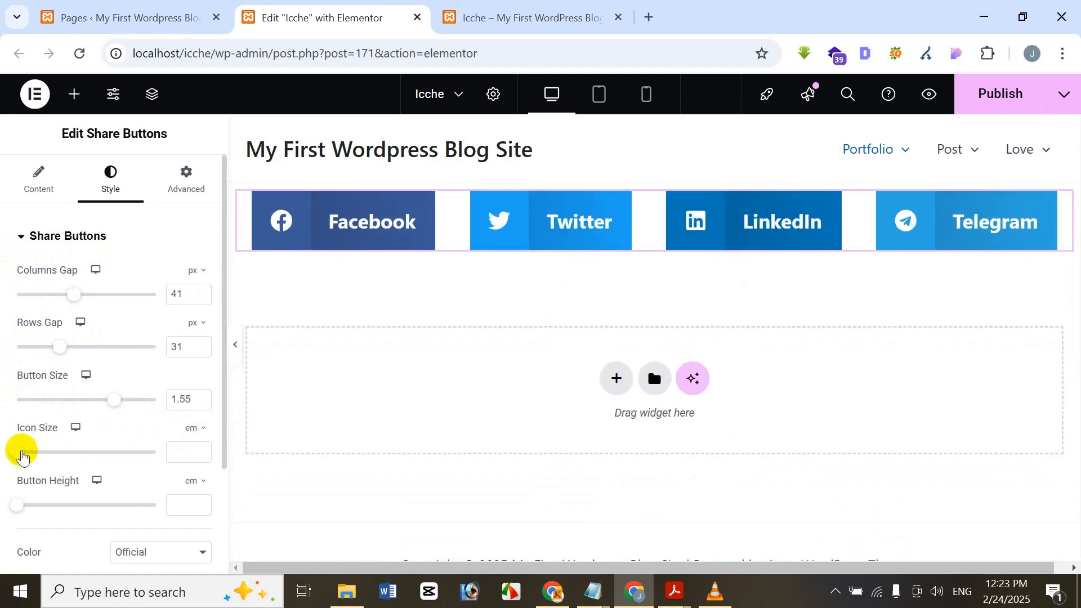
left_click_drag(22, 459, 77, 426)
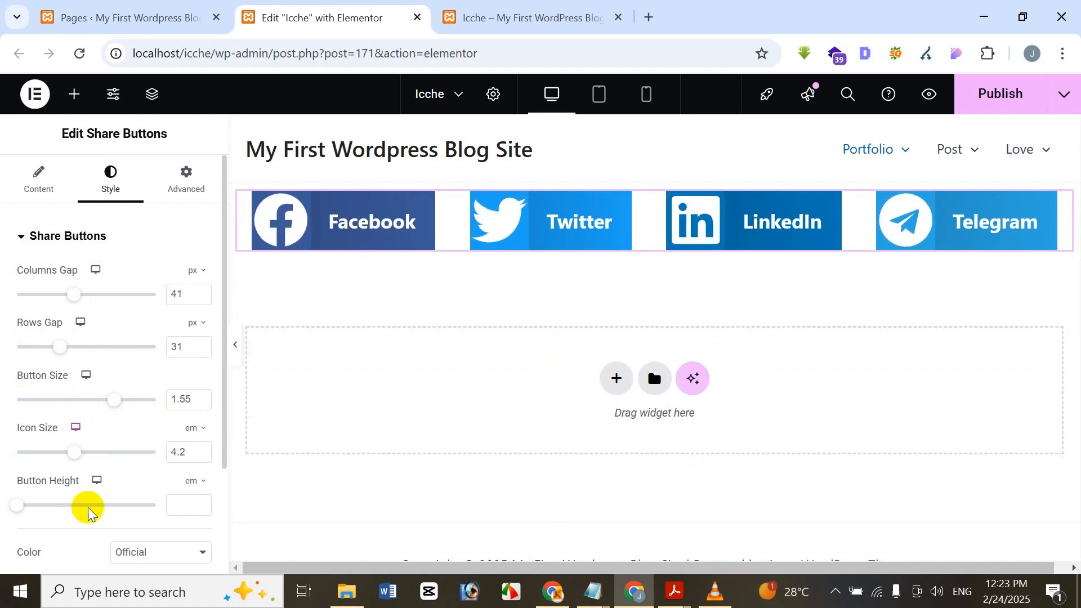
left_click_drag(18, 506, 99, 507)
Step: Try the Custom color scheme on the share buttons and switch back to Official
scroll(127, 408, "down", 3)
left_click(146, 425)
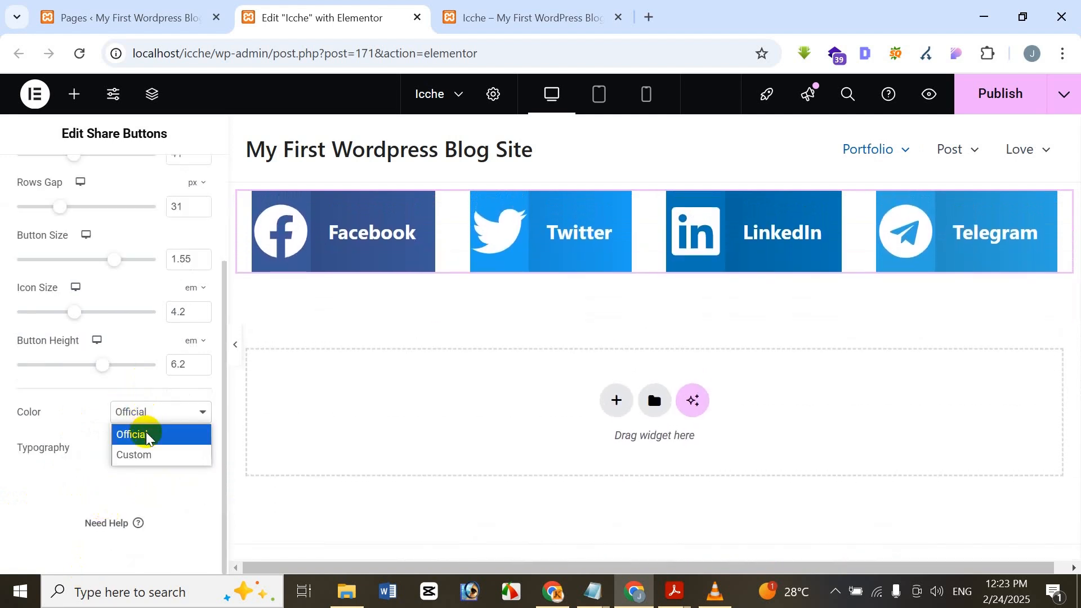
left_click(149, 459)
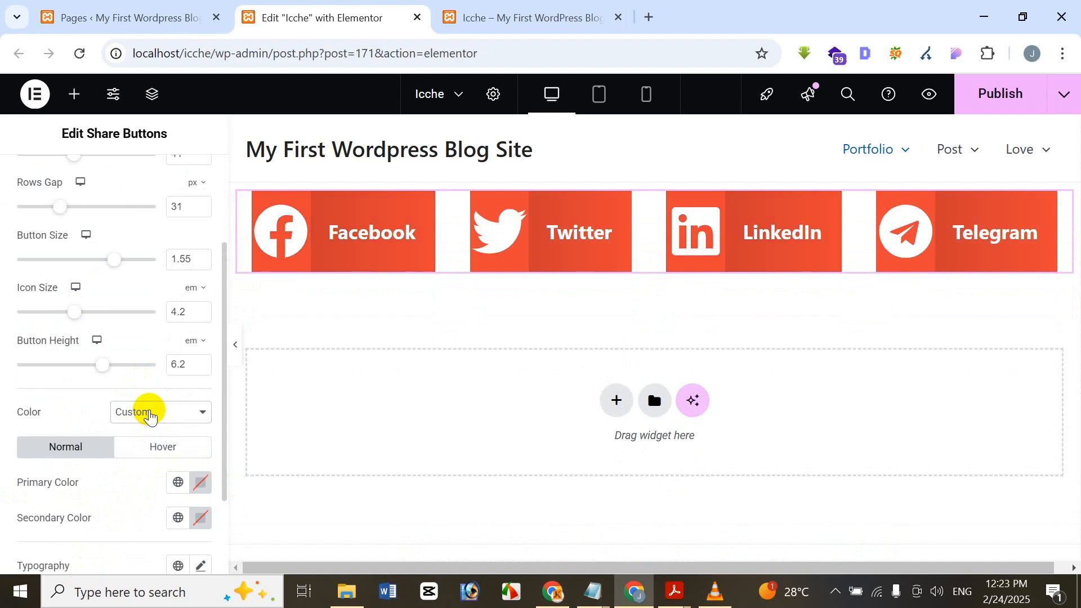
left_click(147, 413)
left_click(149, 435)
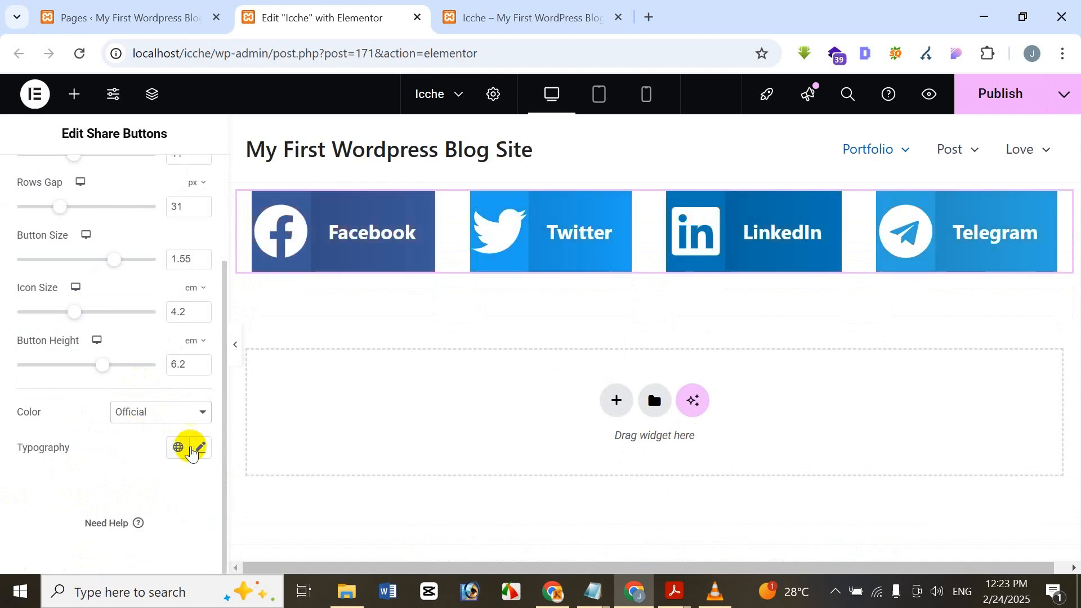
Step: Set the share button typography to ADLaM Display, size 23 px and weight 800 (Extra Bold)
left_click(198, 449)
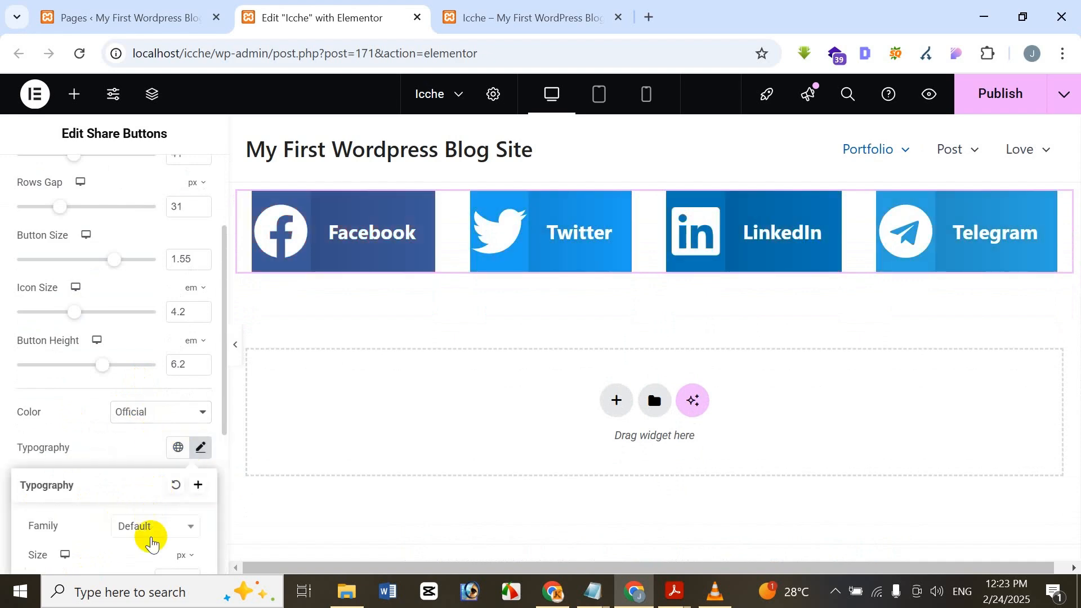
left_click(152, 532)
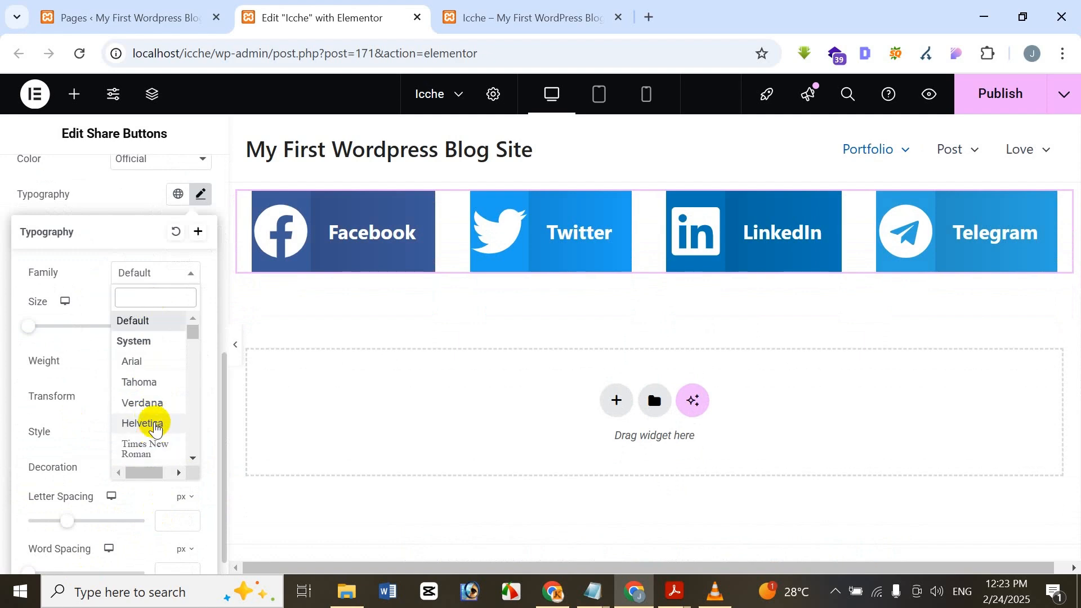
scroll(150, 422, "down", 3)
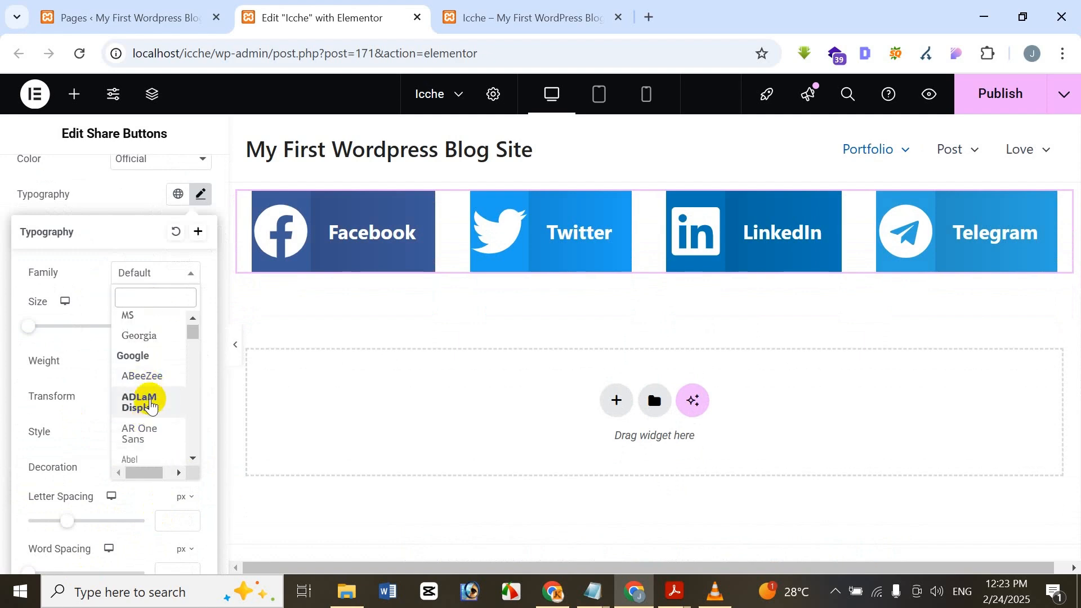
left_click(151, 404)
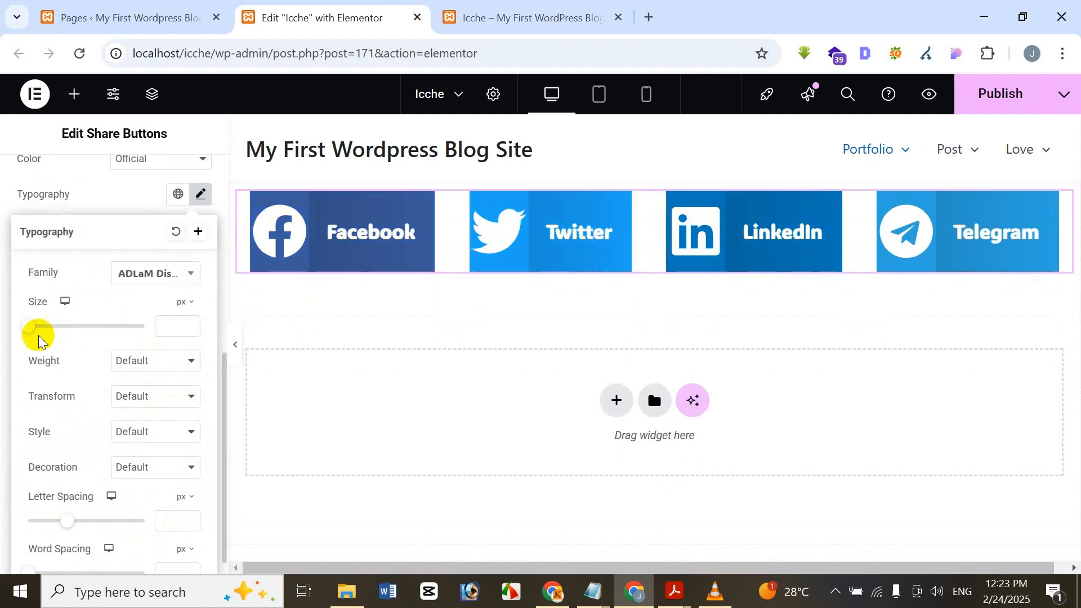
left_click_drag(29, 329, 40, 331)
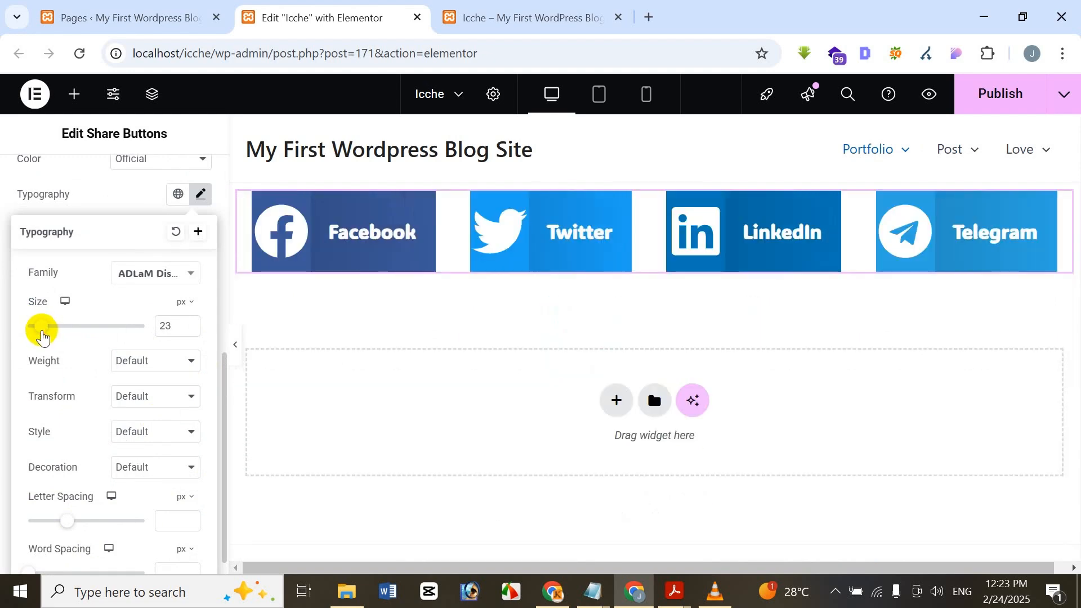
left_click(148, 362)
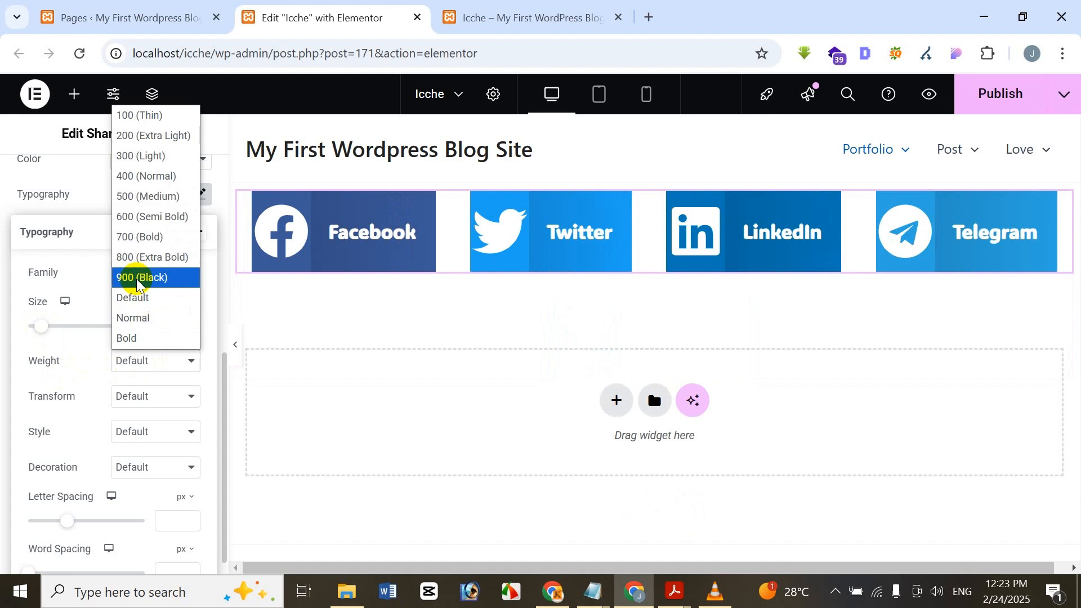
left_click(163, 254)
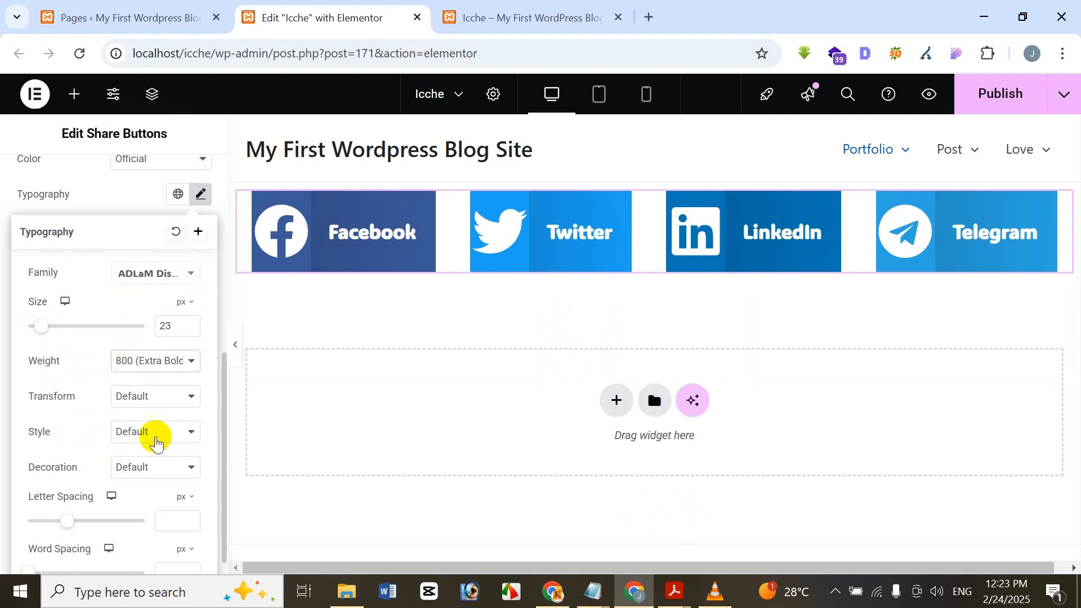
left_click(185, 133)
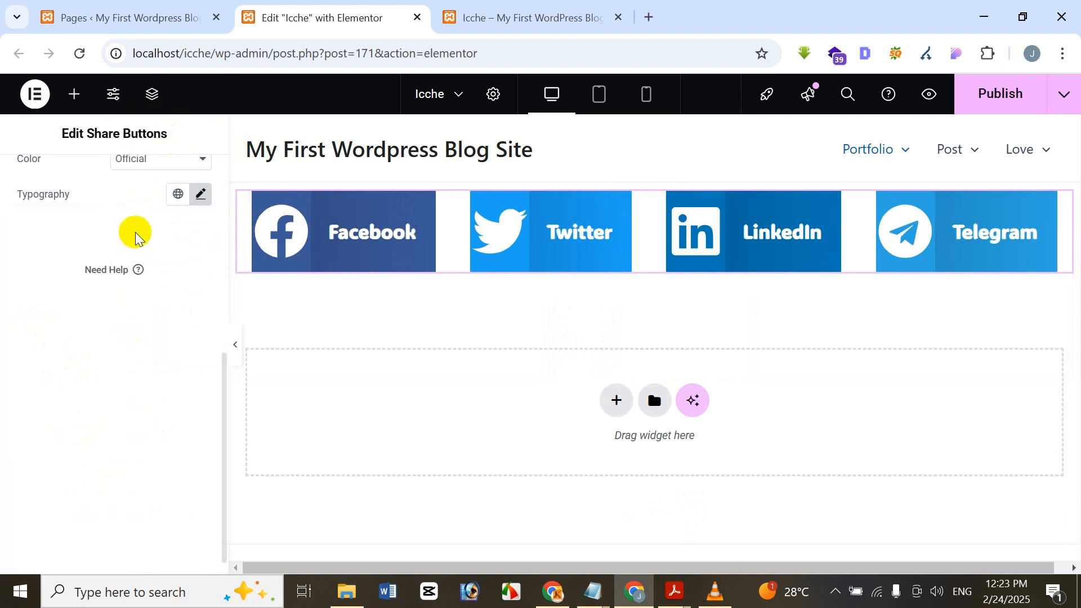
Step: Switch the share buttons to the Custom color scheme and set the normal-state primary color to bright blue (about #0200FF)
scroll(133, 235, "up", 3)
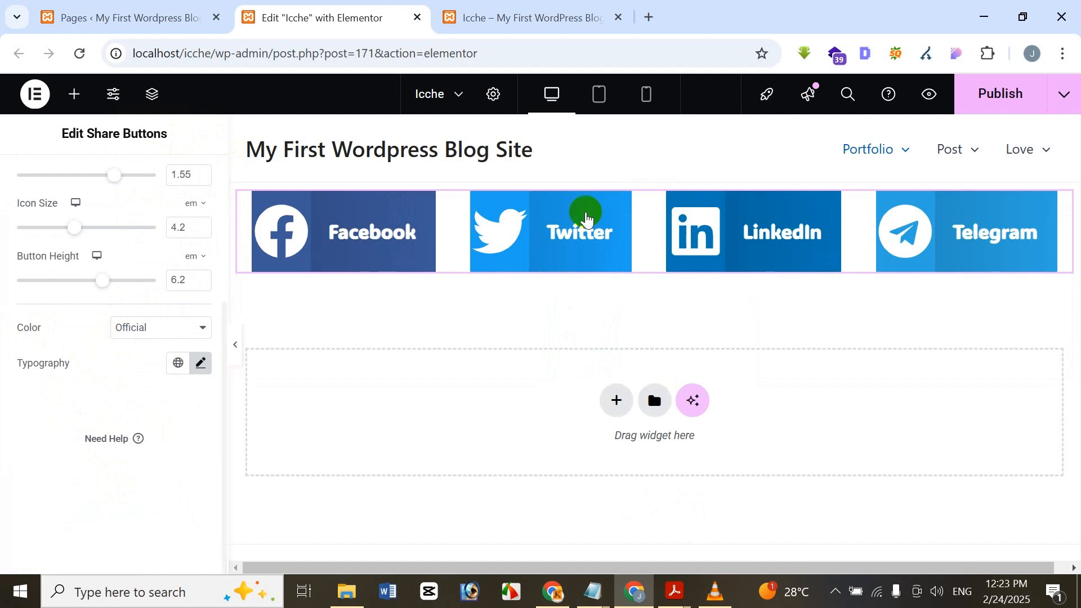
left_click(198, 328)
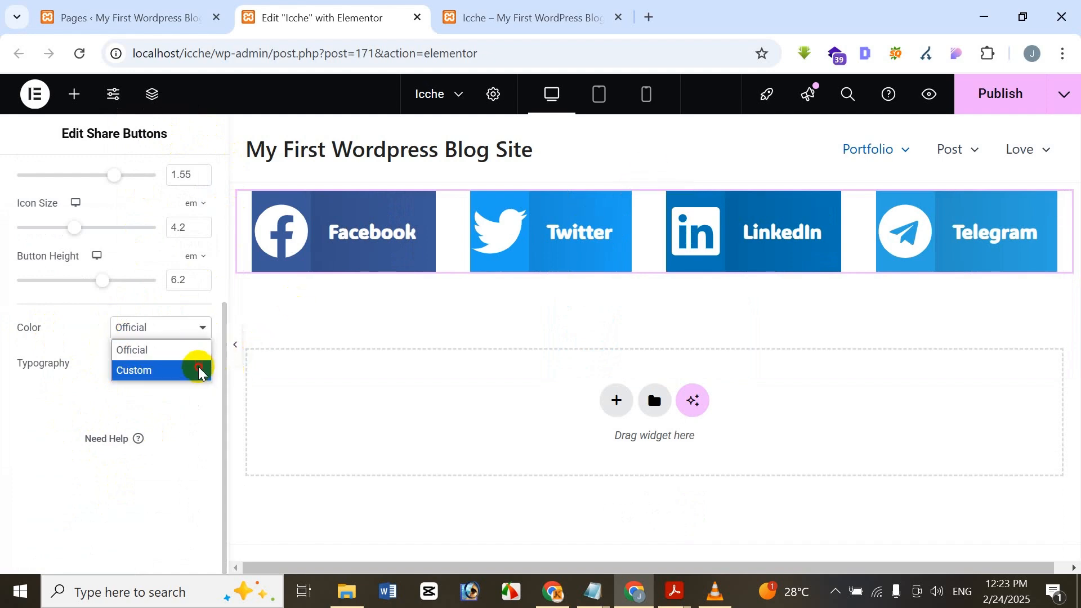
left_click(202, 370)
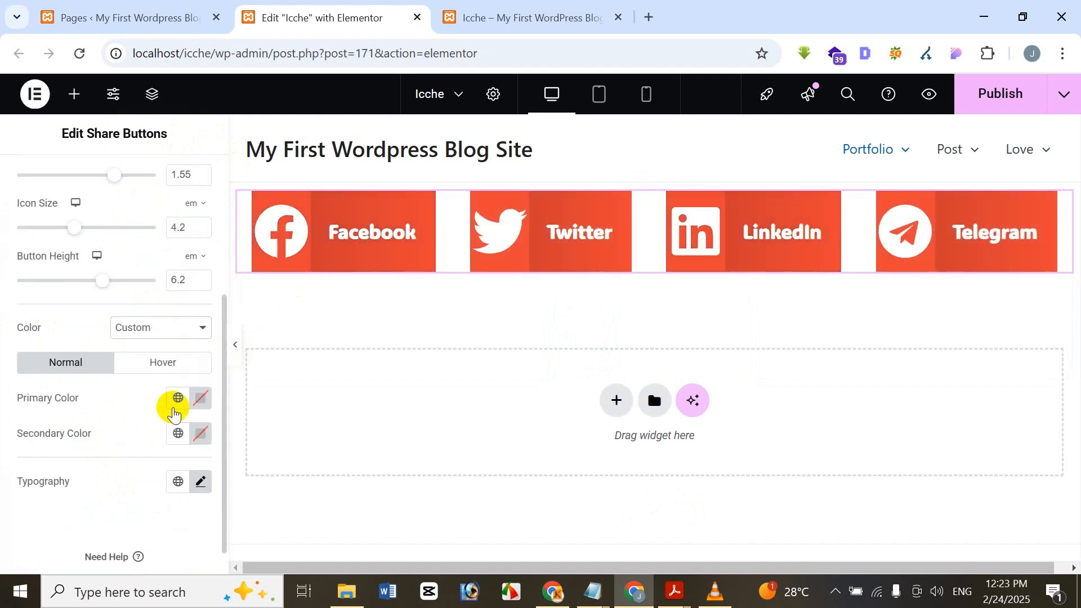
left_click(202, 401)
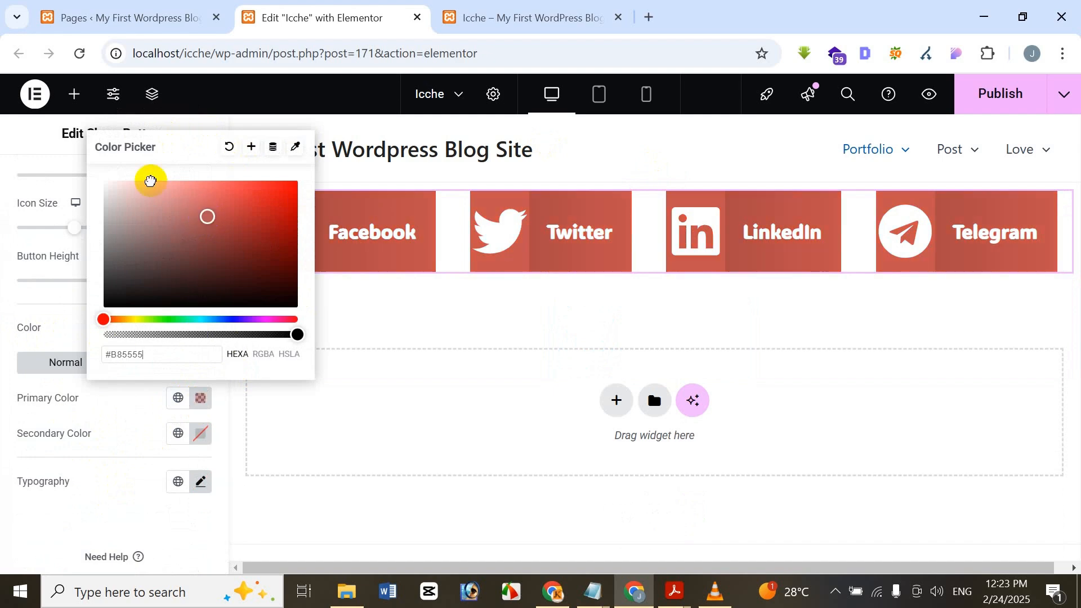
left_click_drag(150, 181, 123, 273)
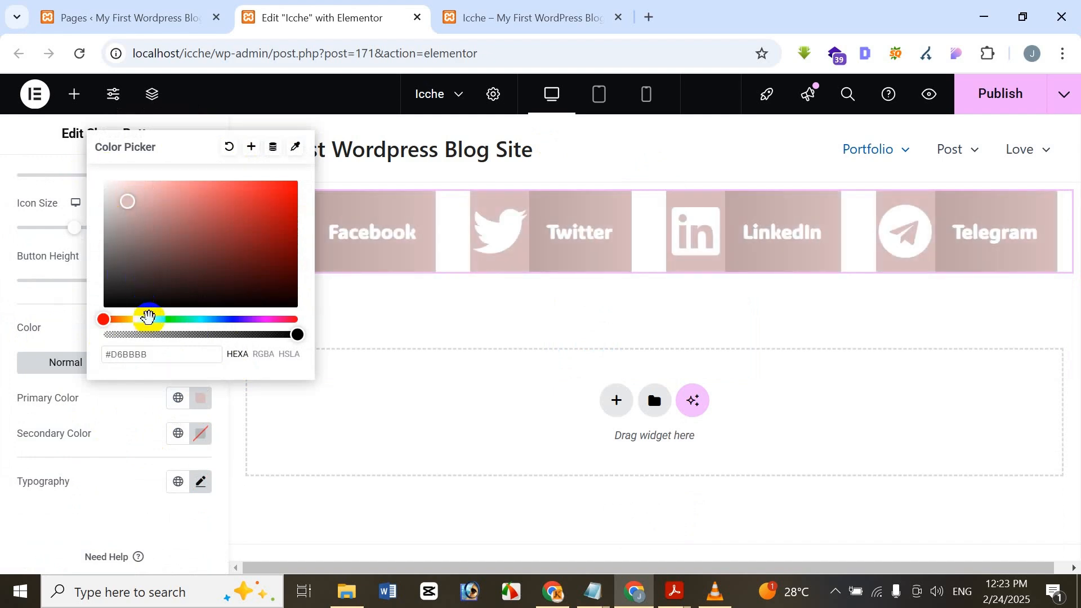
left_click_drag(149, 317, 233, 319)
left_click_drag(263, 227, 309, 164)
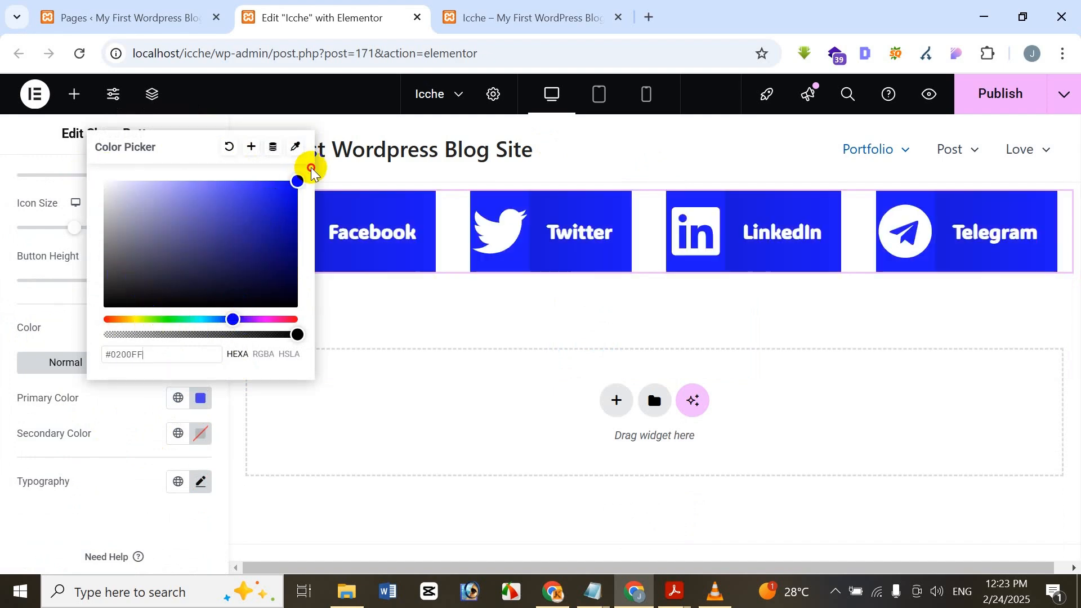
left_click(152, 509)
Step: Set the share buttons' normal-state secondary color to white (#FFFFFF)
left_click(198, 436)
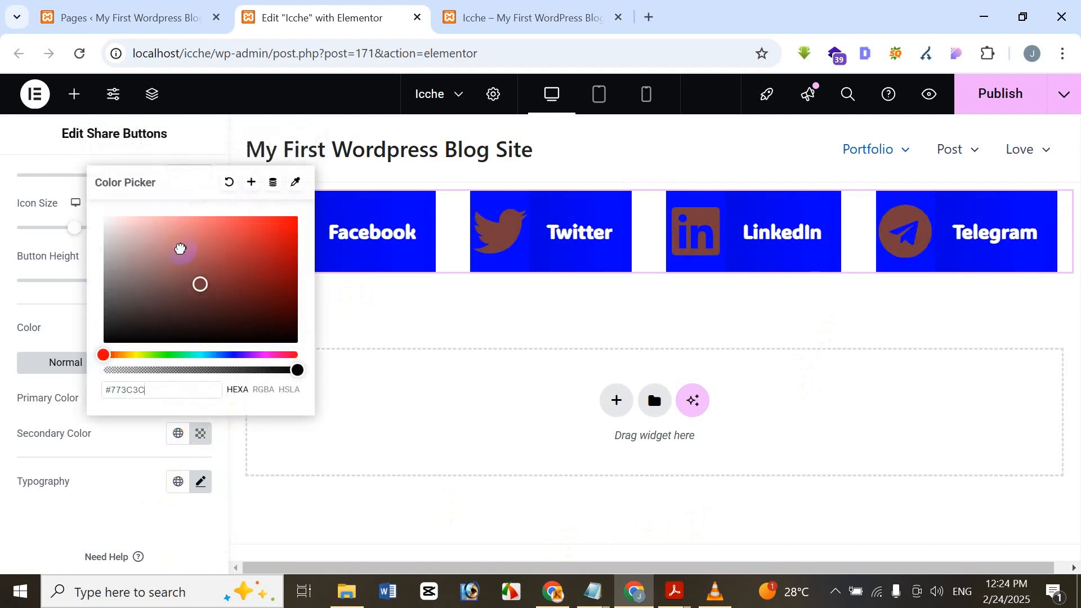
left_click_drag(201, 285, 203, 242)
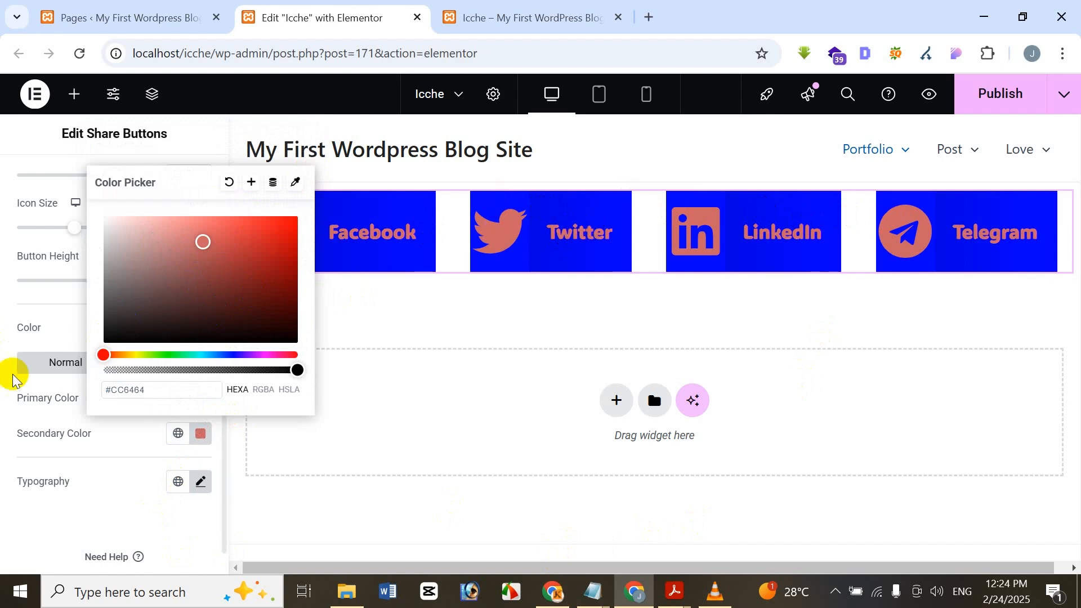
left_click_drag(194, 246, 96, 189)
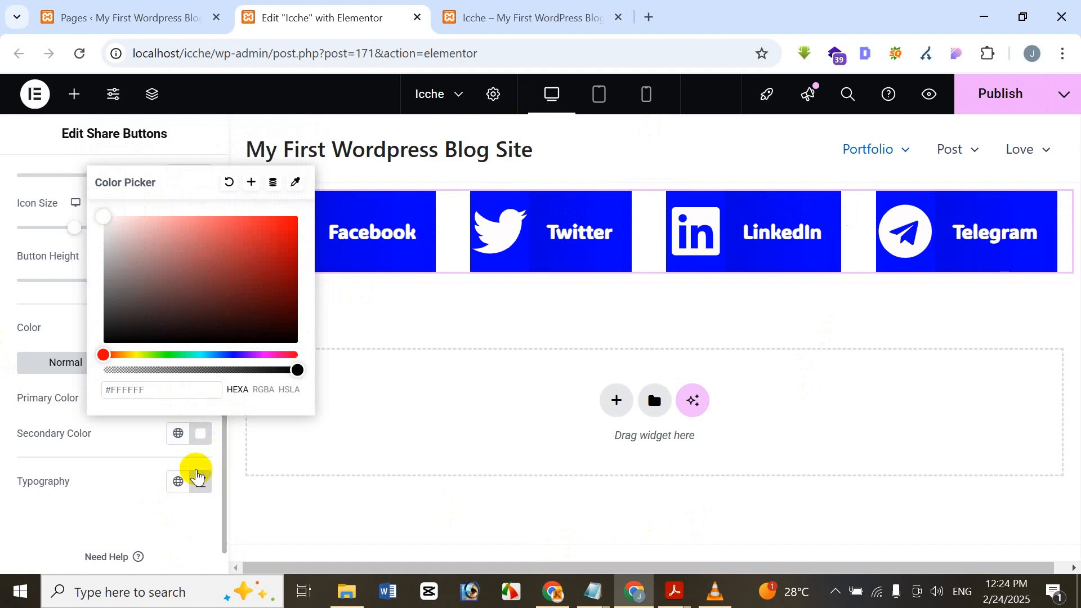
left_click(191, 521)
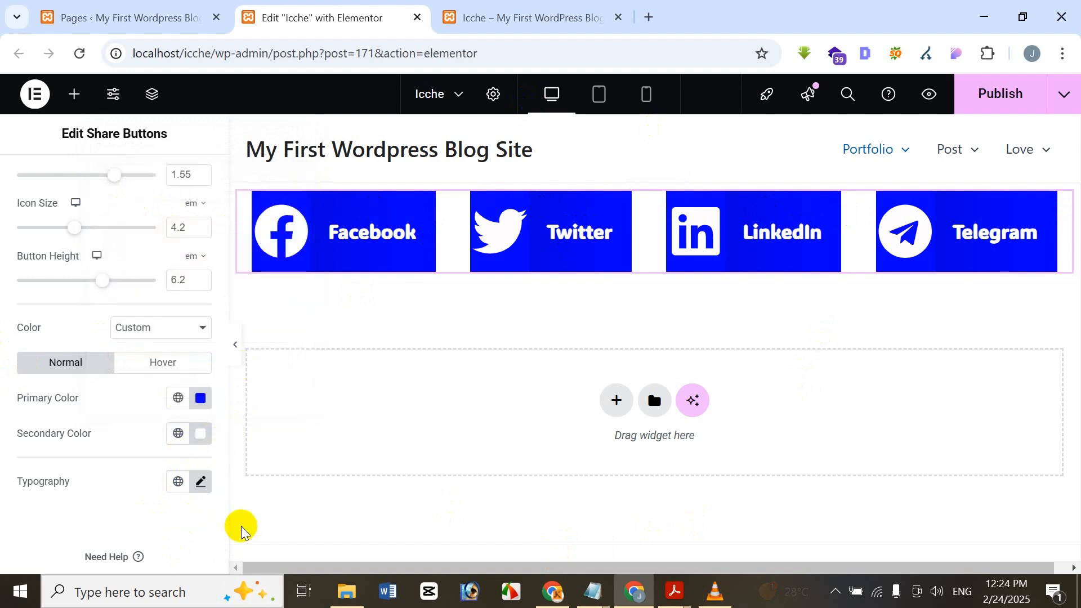
Step: Review the share buttons' typography settings and close them without changes
left_click(201, 481)
scroll(192, 495, "down", 2)
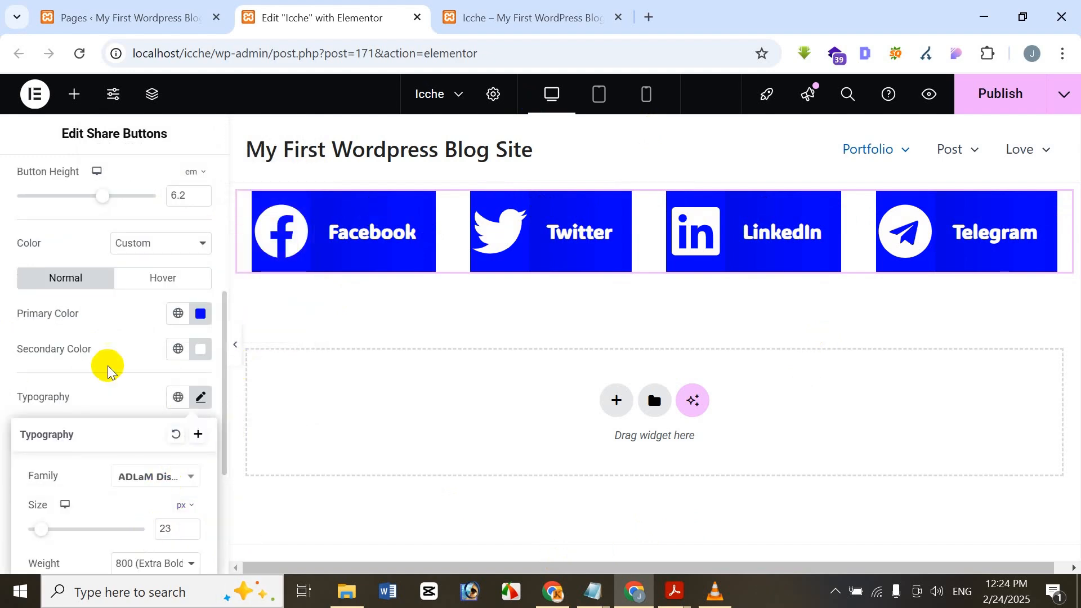
left_click(1, 482)
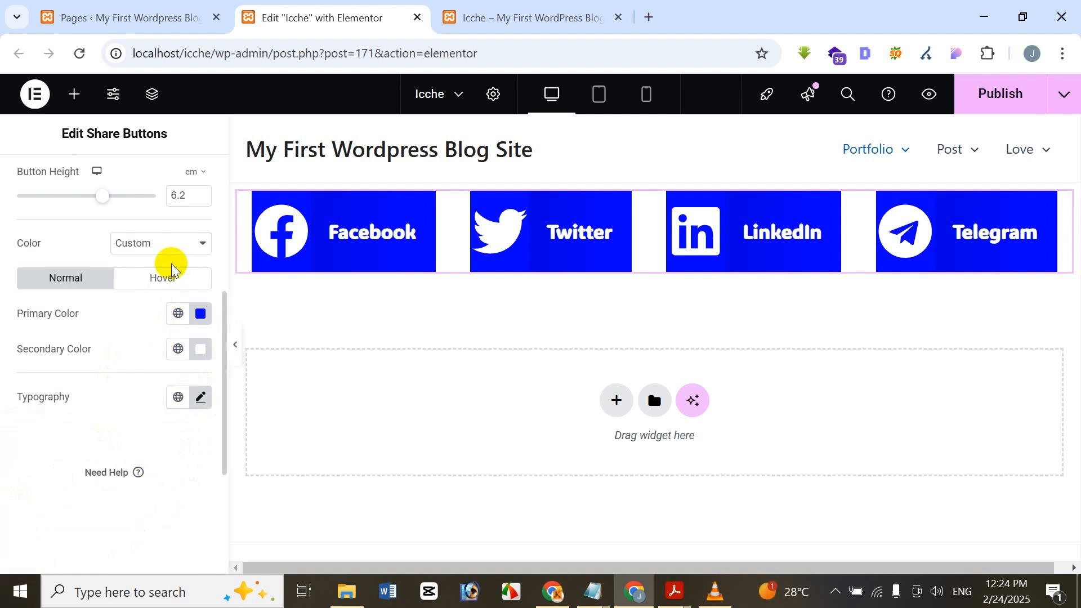
Step: Set the share buttons' hover-state primary color to dark blue (about #090B76)
left_click(169, 278)
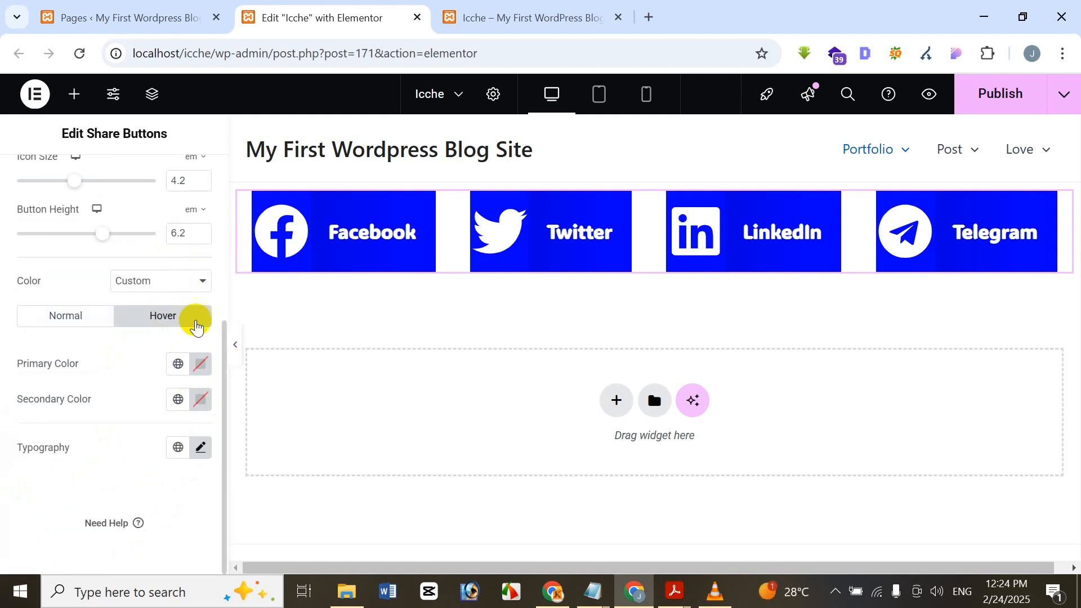
left_click(201, 363)
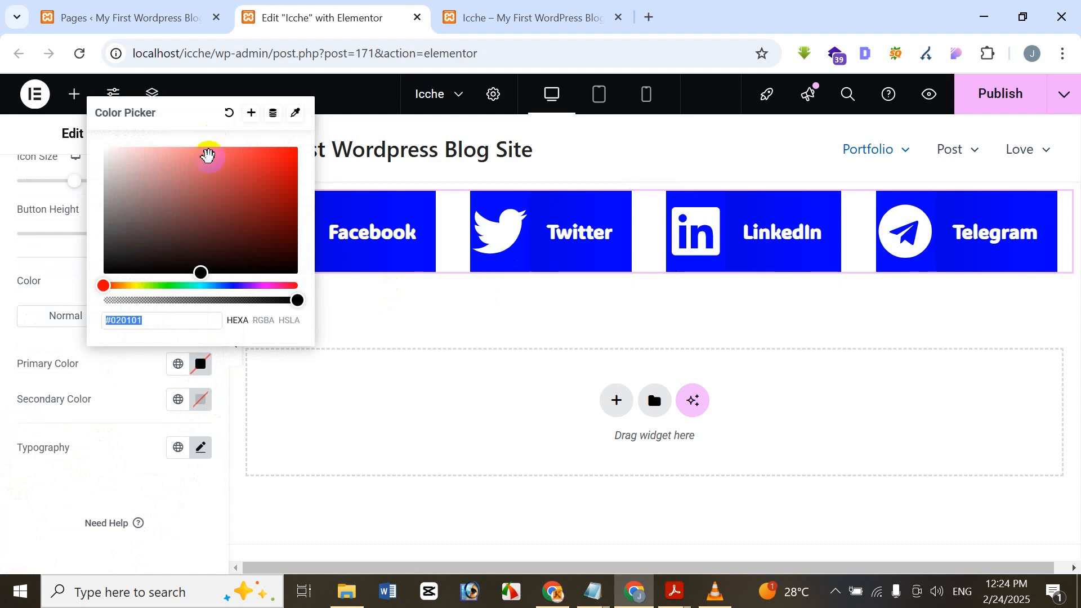
left_click_drag(237, 155, 231, 188)
left_click(437, 233)
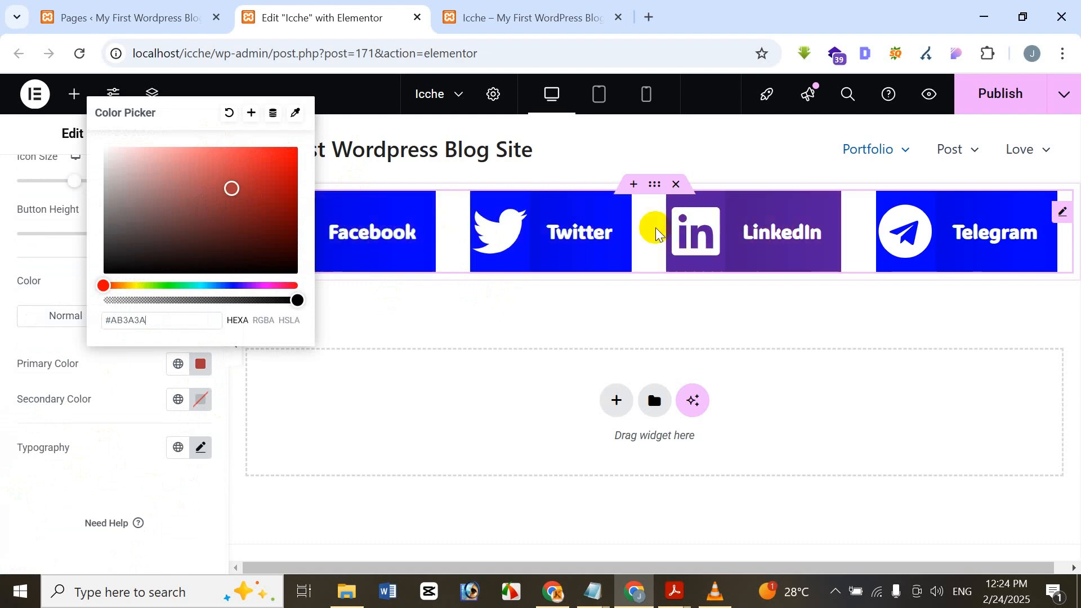
left_click_drag(240, 287, 232, 285)
left_click_drag(282, 214, 283, 215)
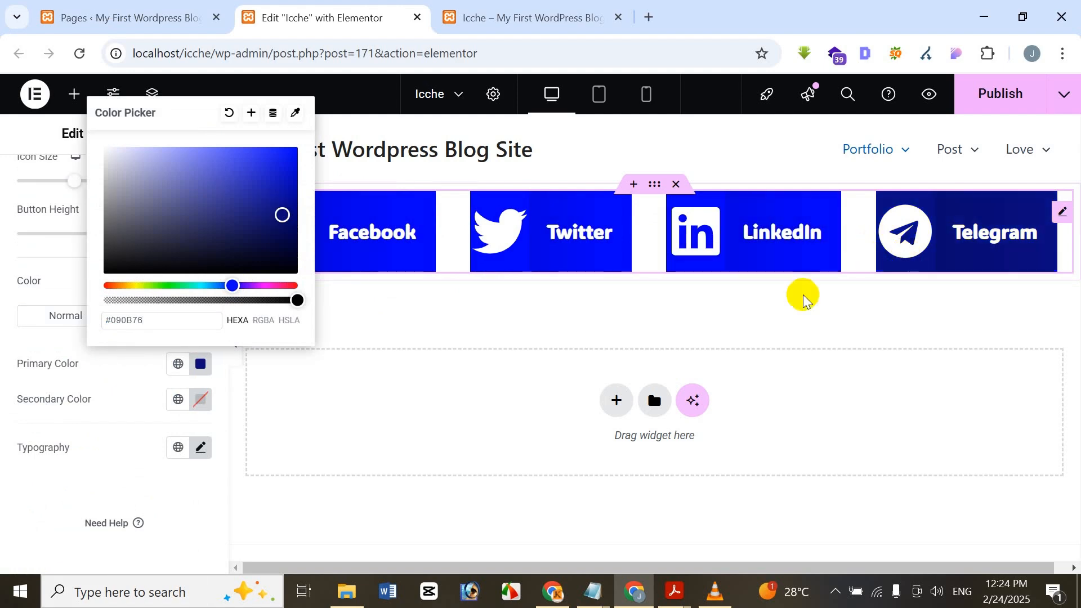
left_click(176, 458)
Step: Set the share buttons' hover-state secondary color to gray (about #A9A7A7)
left_click(202, 401)
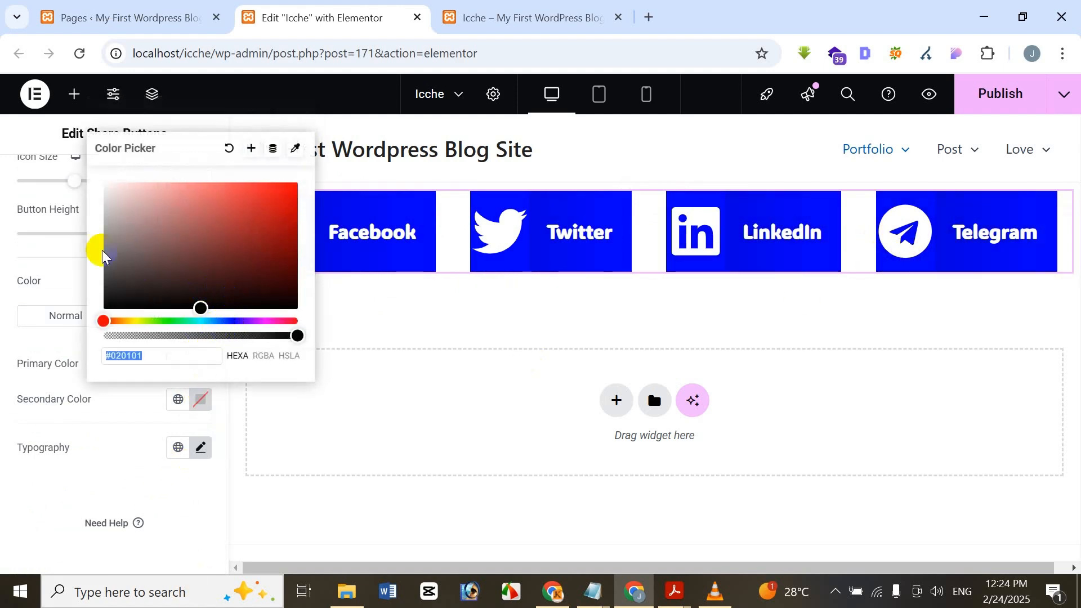
left_click_drag(120, 226, 103, 221)
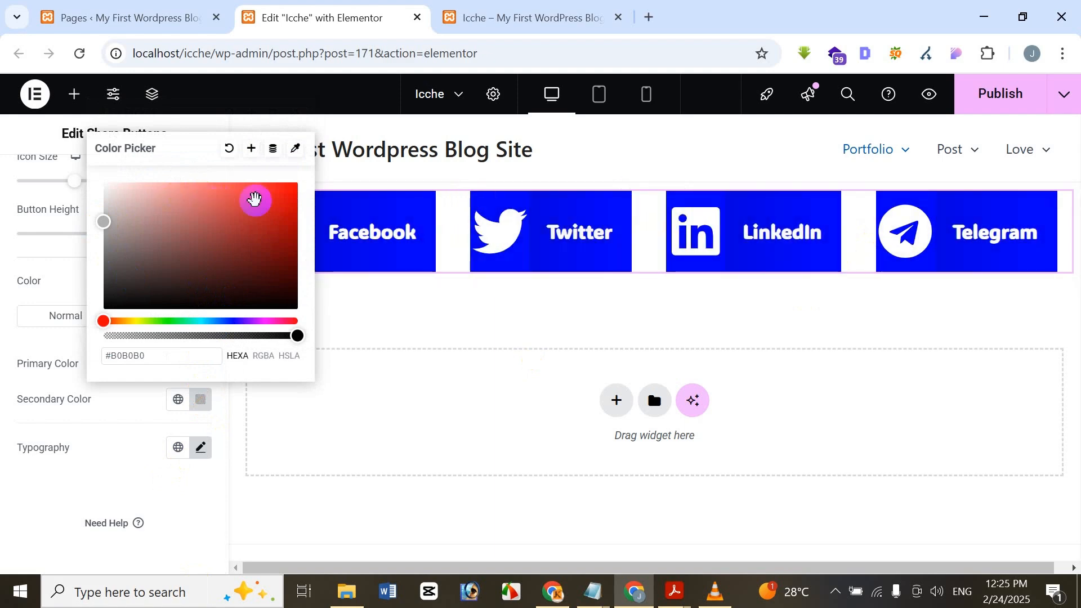
left_click_drag(255, 199, 355, 176)
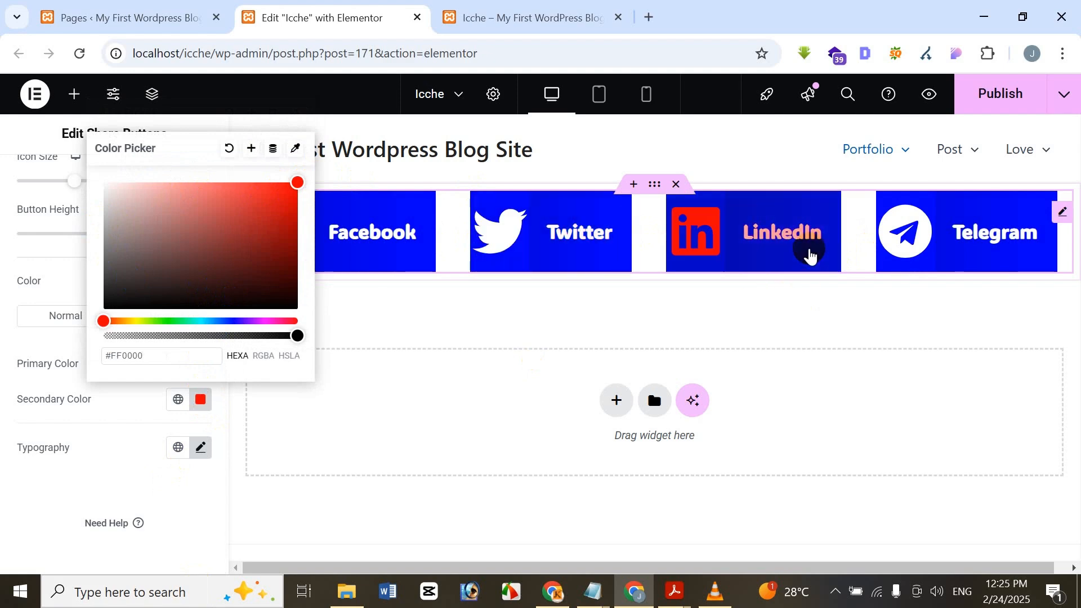
left_click_drag(125, 268, 106, 223)
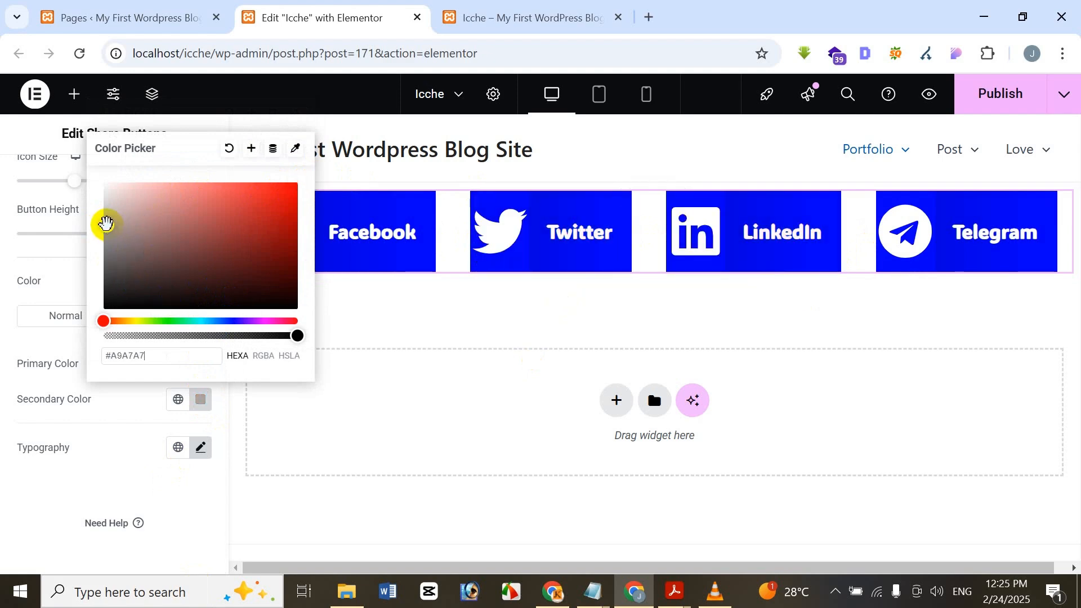
left_click(167, 533)
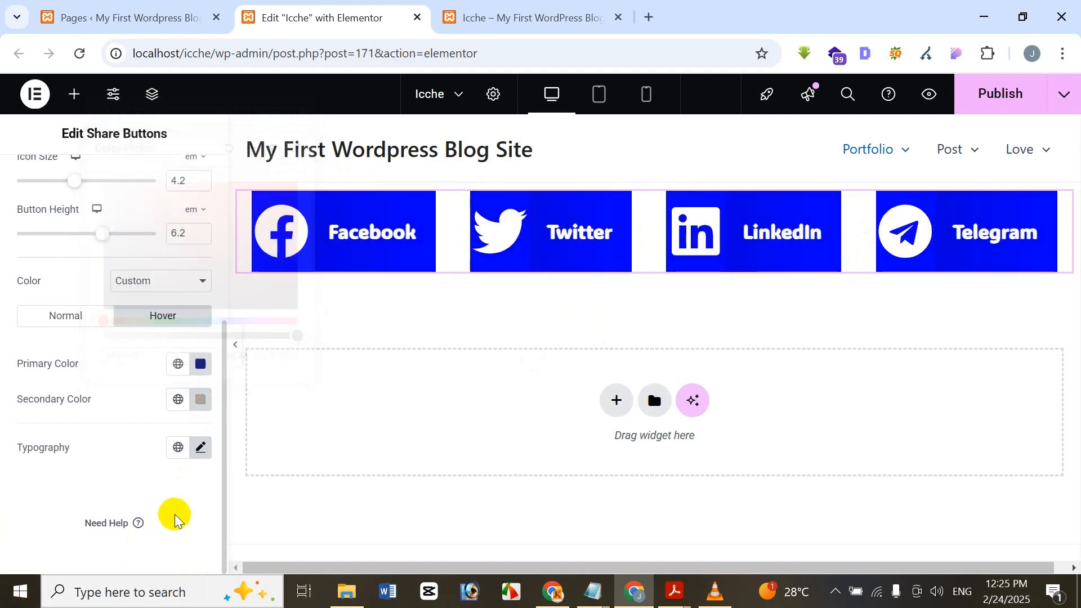
Step: Check the share buttons' typography settings without changes and switch their color scheme to Official
left_click(203, 446)
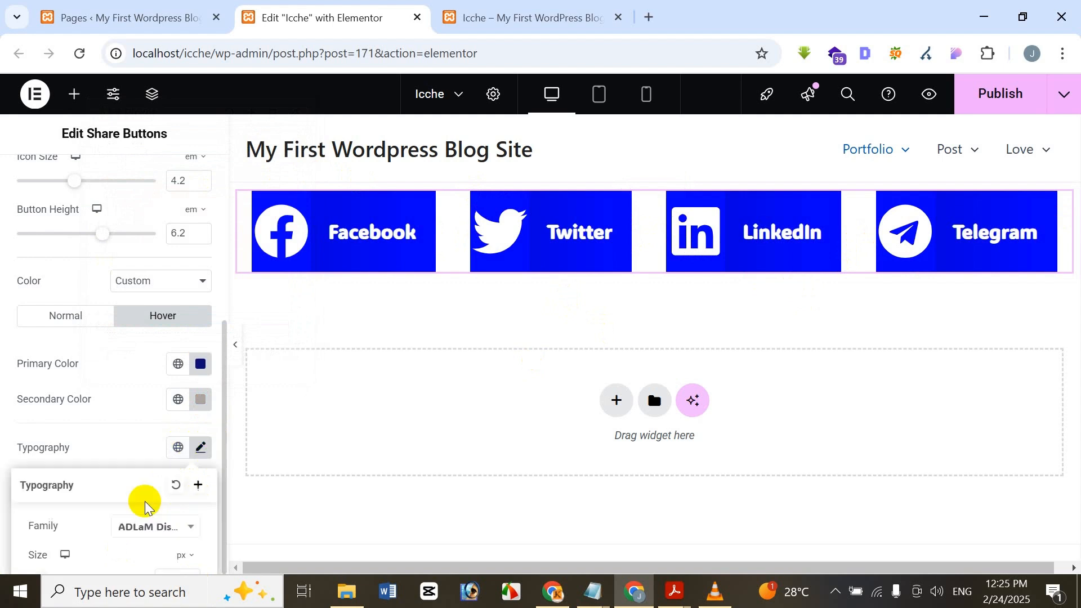
left_click(1, 493)
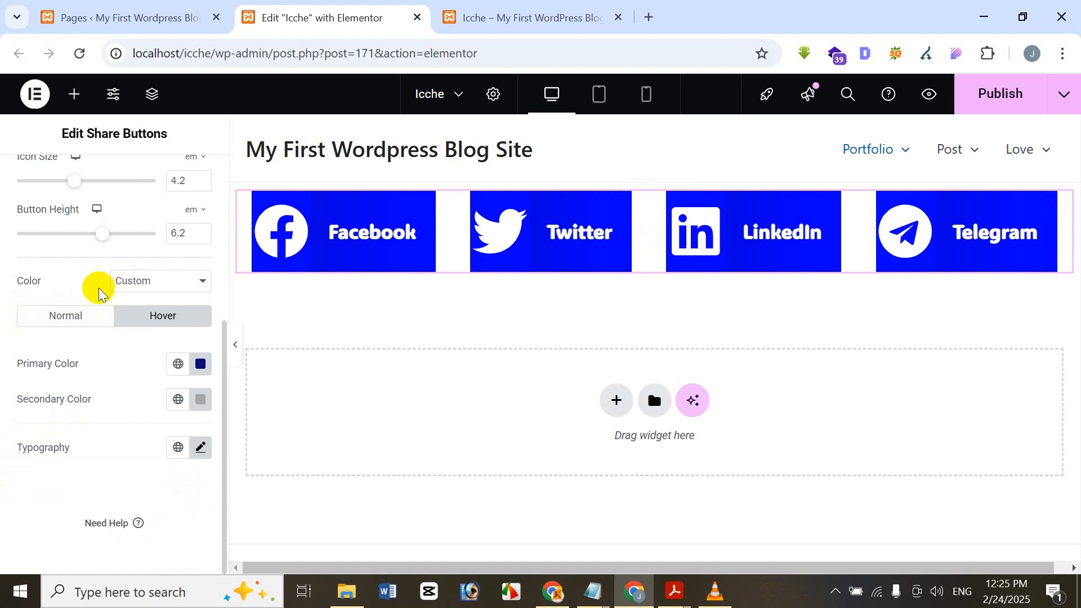
left_click(129, 288)
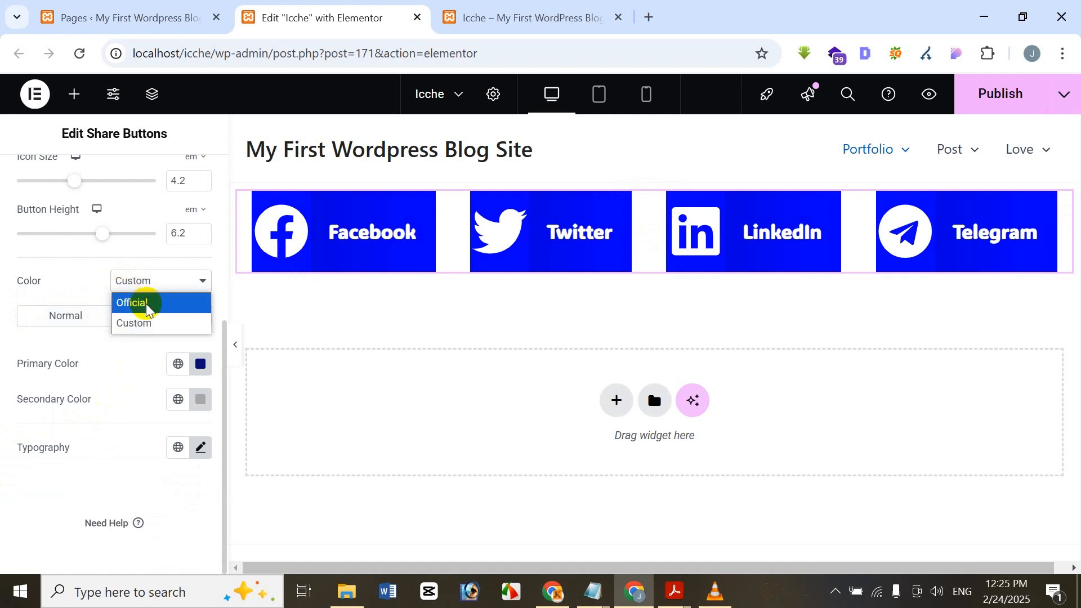
left_click(146, 303)
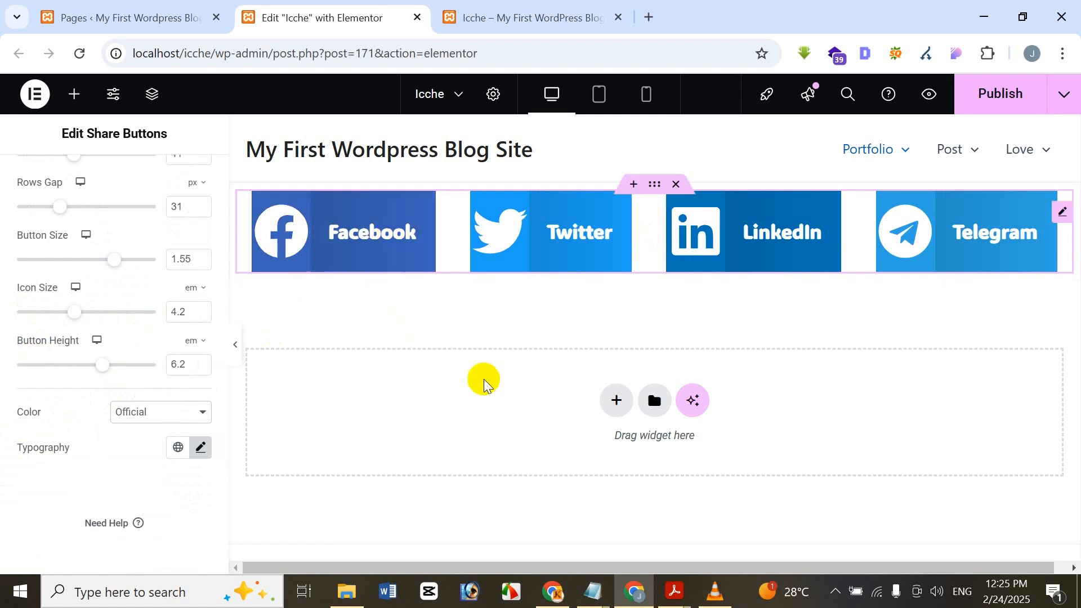
Step: Publish the Icche page and reload its live view to show the styled share buttons
left_click(976, 100)
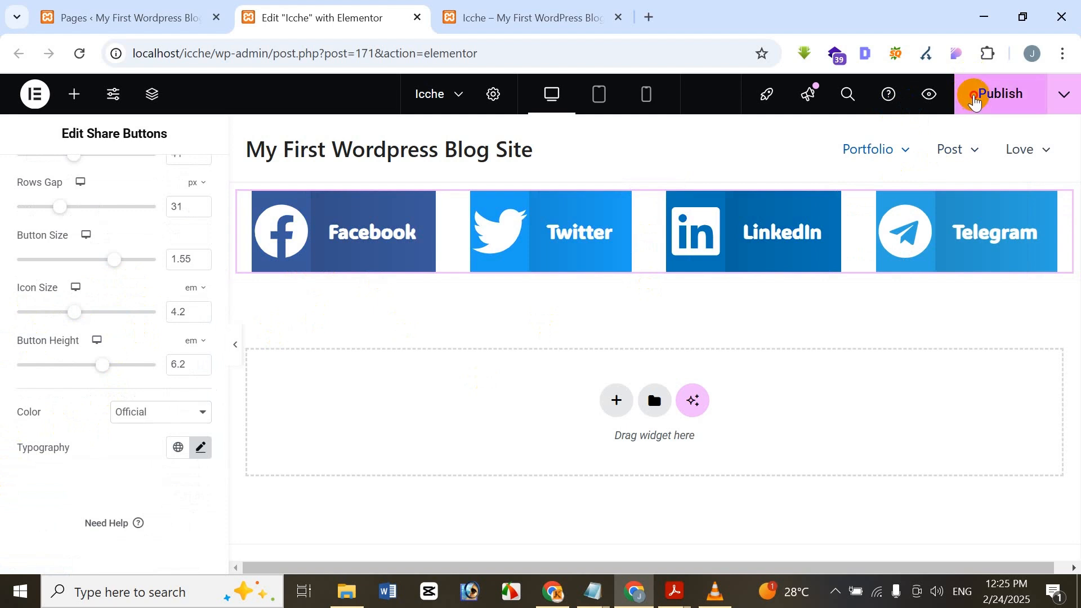
left_click(1062, 100)
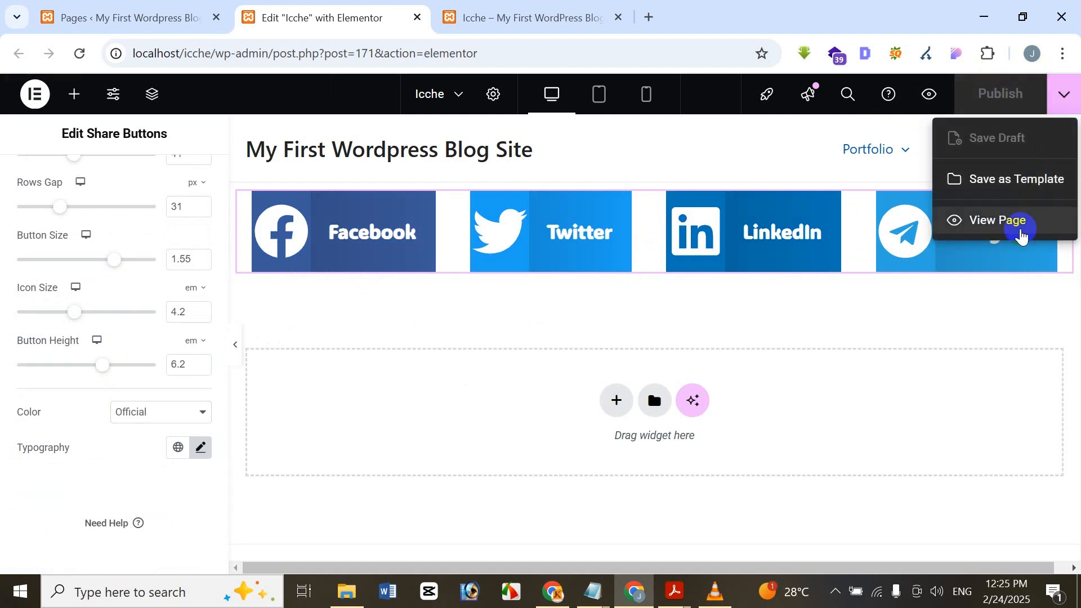
left_click(490, 14)
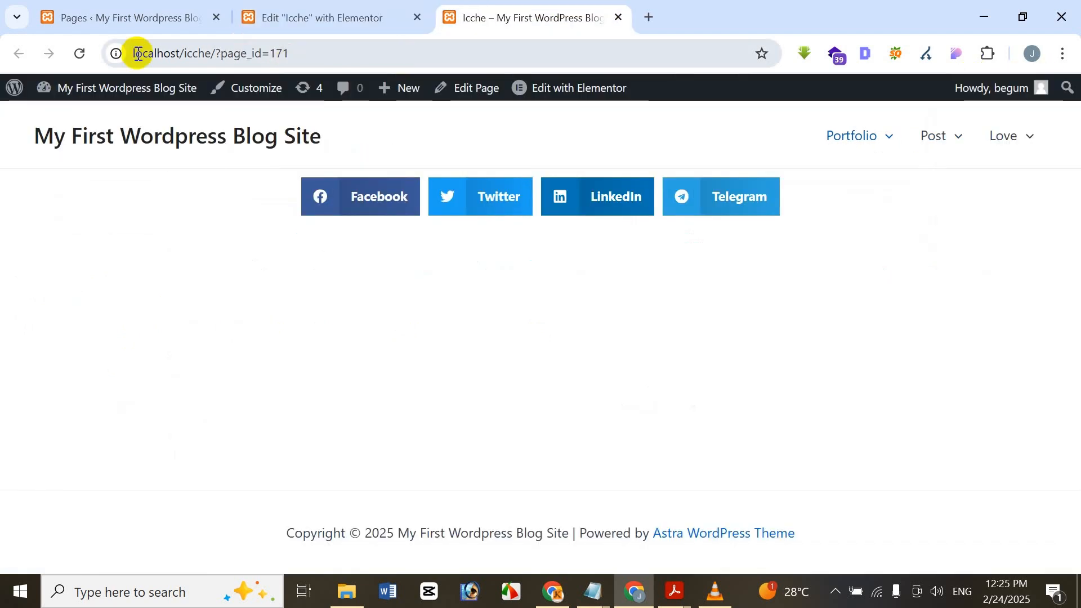
left_click(82, 56)
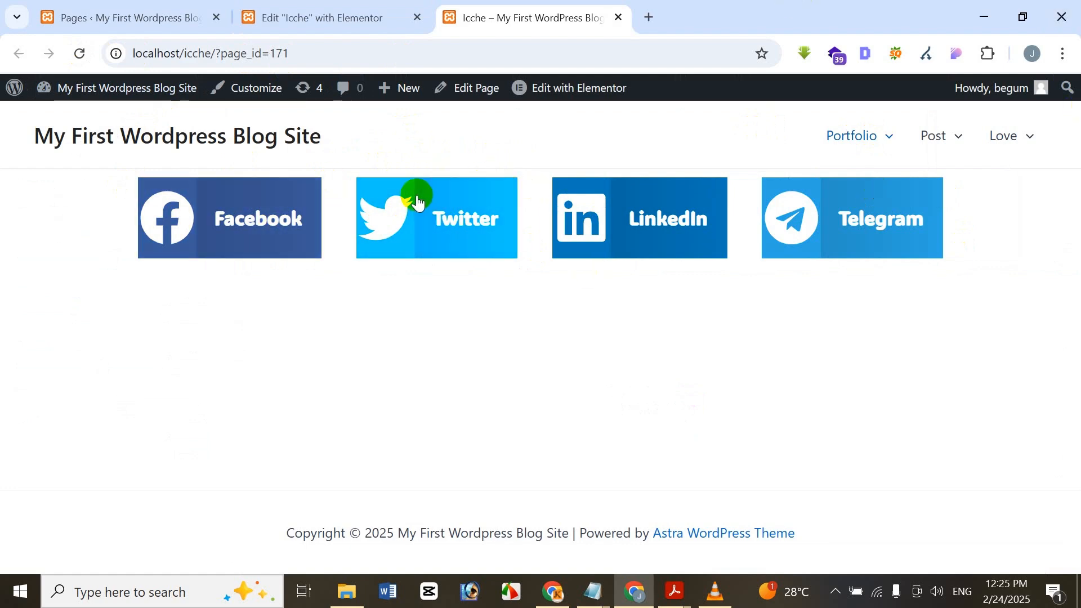
Step: Test the Twitter and Facebook share buttons on the live page, closing each sharing window
left_click(427, 234)
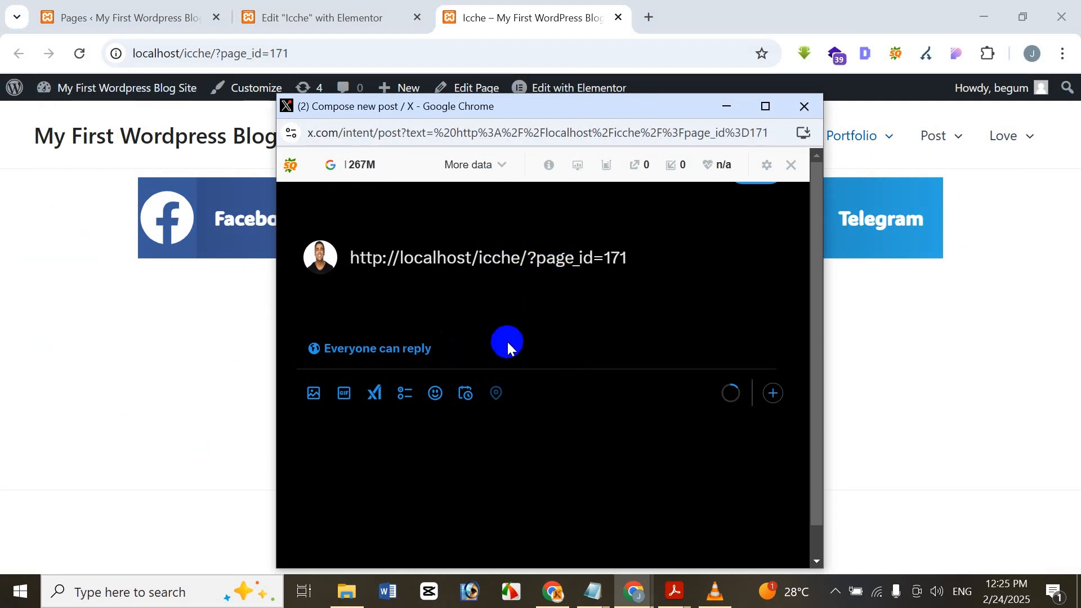
left_click(804, 106)
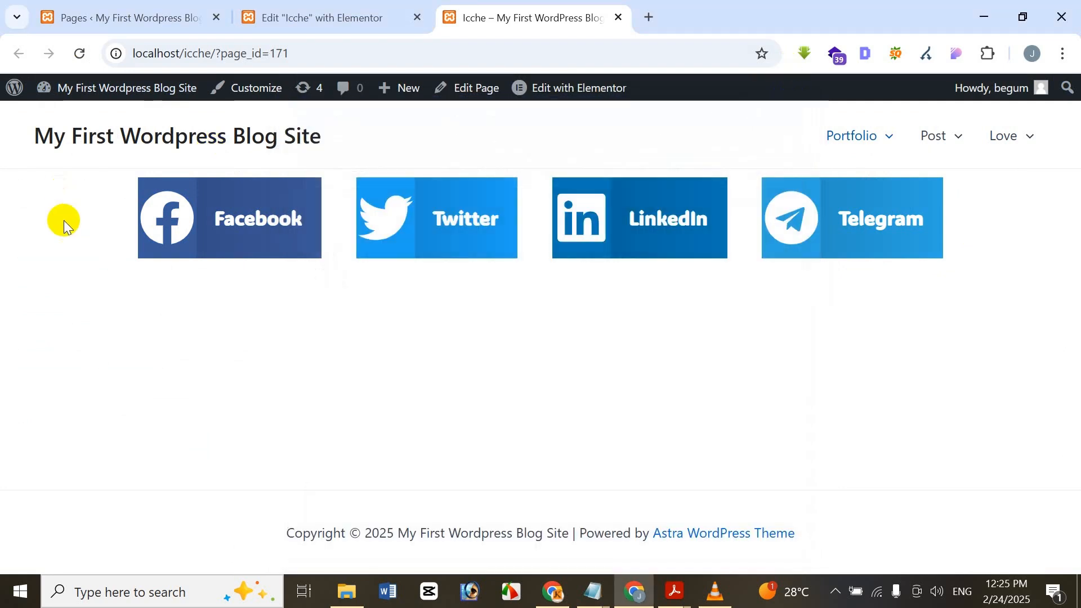
left_click(230, 214)
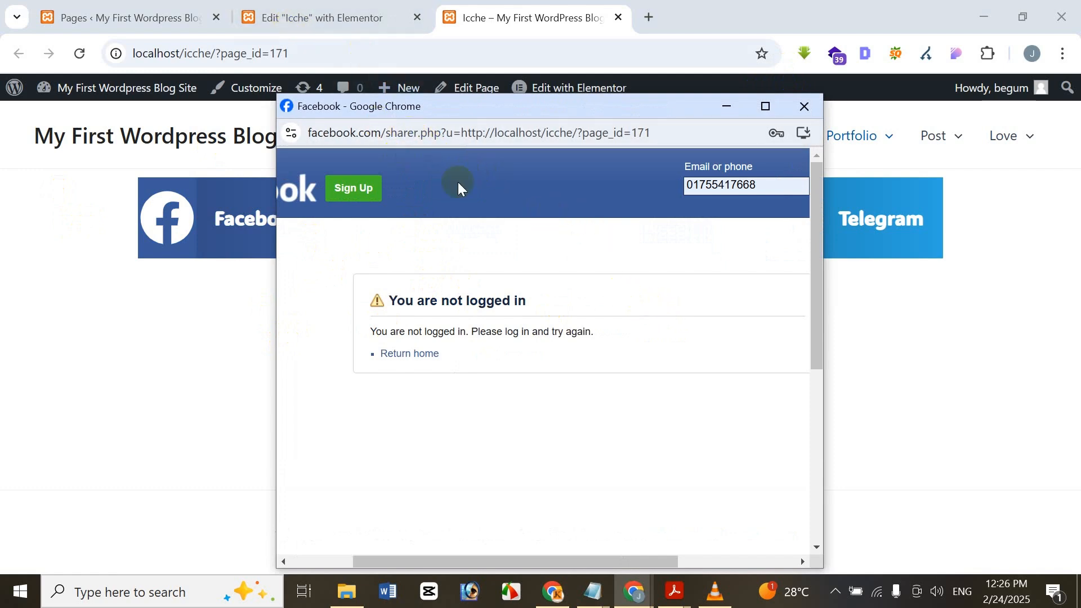
left_click(806, 107)
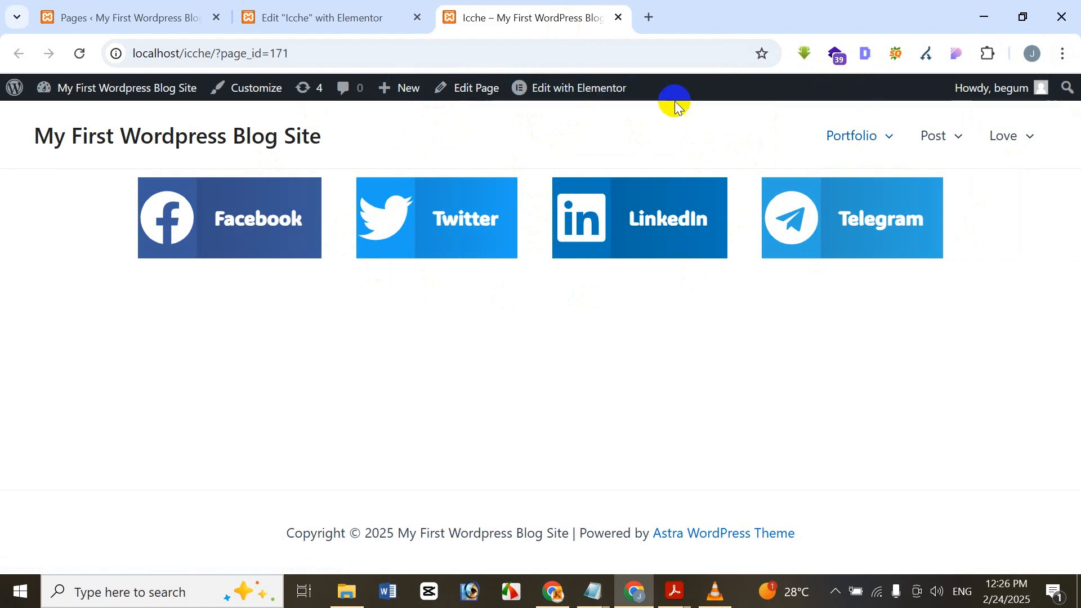
left_click(482, 200)
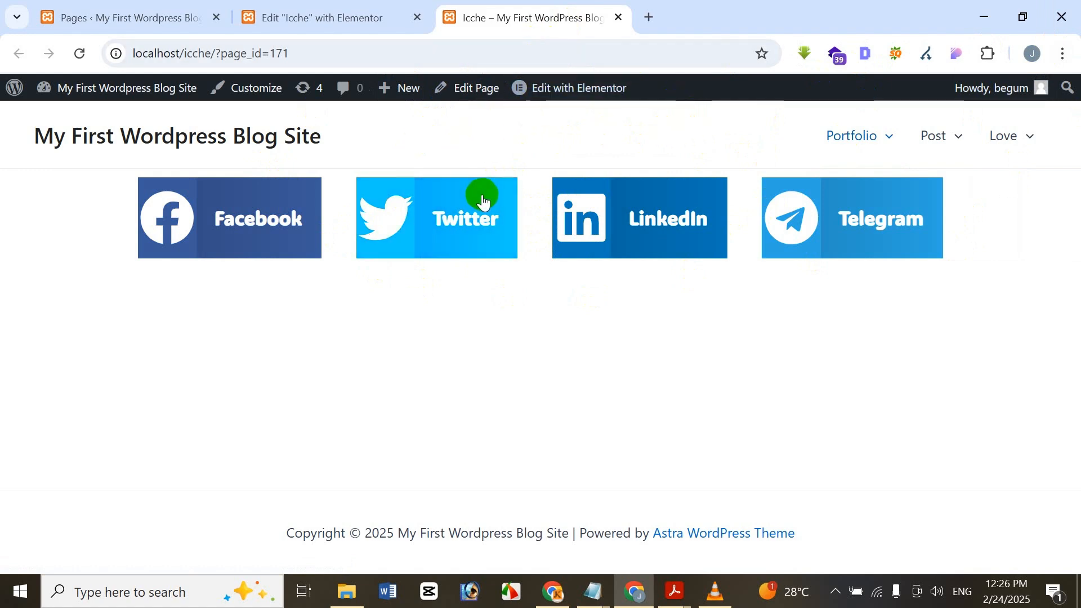
Step: Return to the Elementor editor, dismiss the open publish options and collapse the Share Buttons style section
left_click(282, 14)
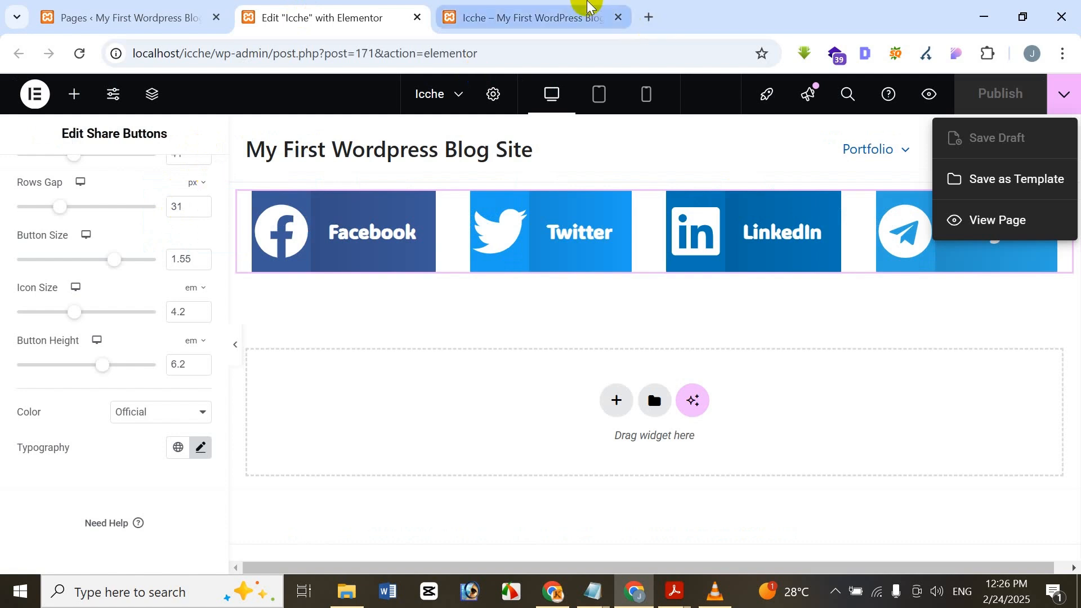
mouse_move(589, 5)
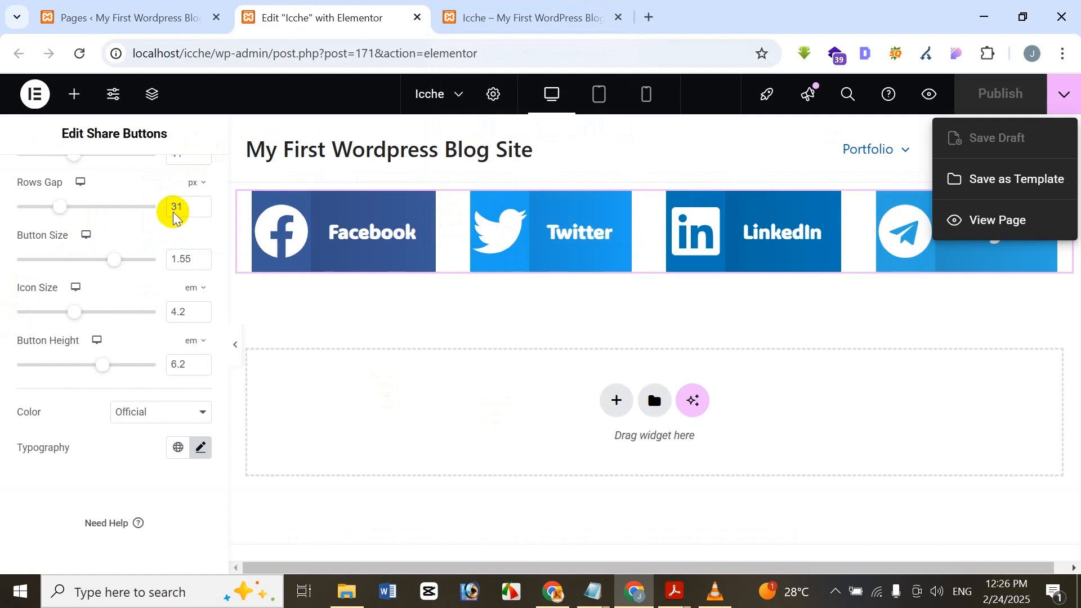
left_click(523, 327)
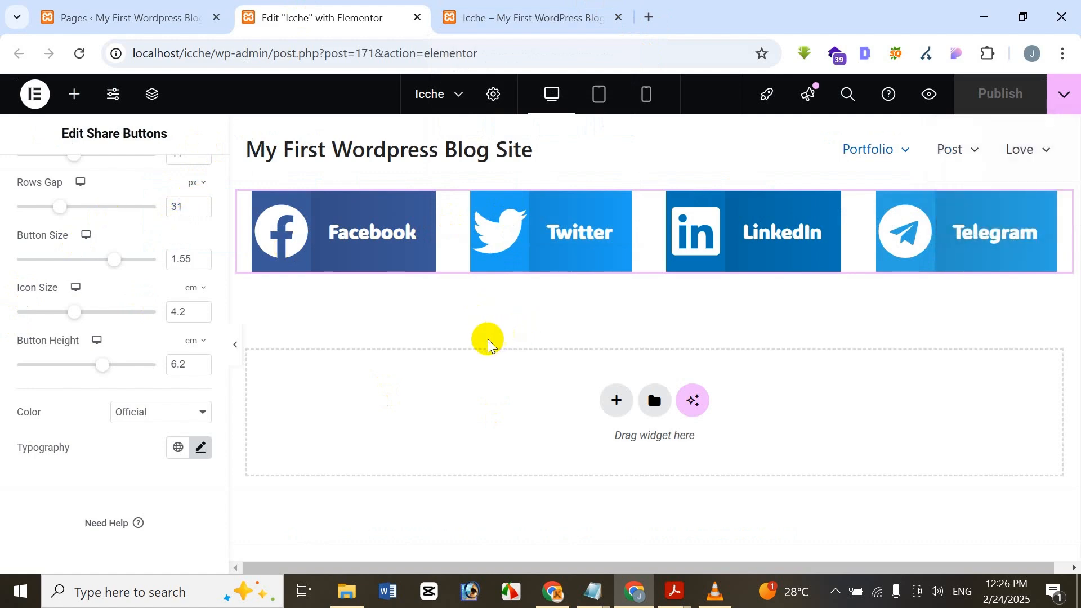
scroll(34, 259, "up", 3)
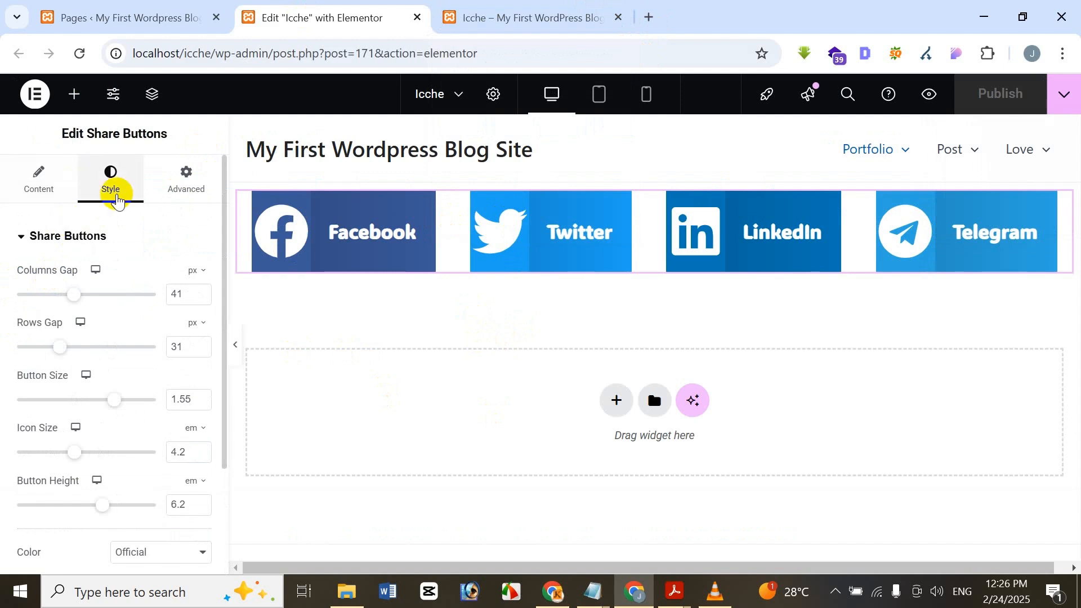
left_click(82, 244)
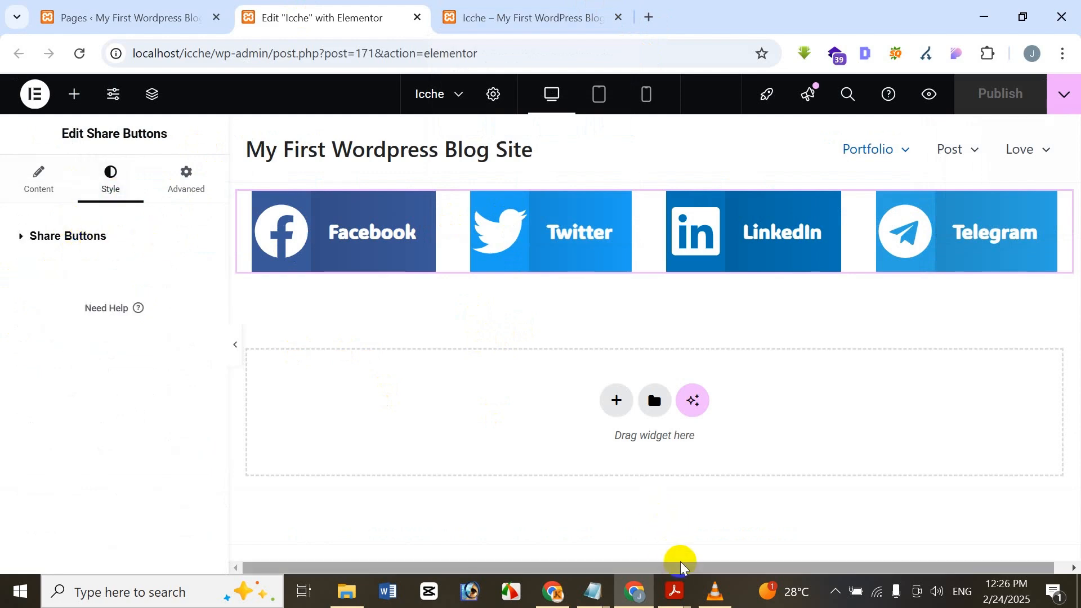
Step: Switch to the Adobe Acrobat document showing the Elementor Pro Share Buttons tutorial title
mouse_move(679, 593)
left_click(645, 532)
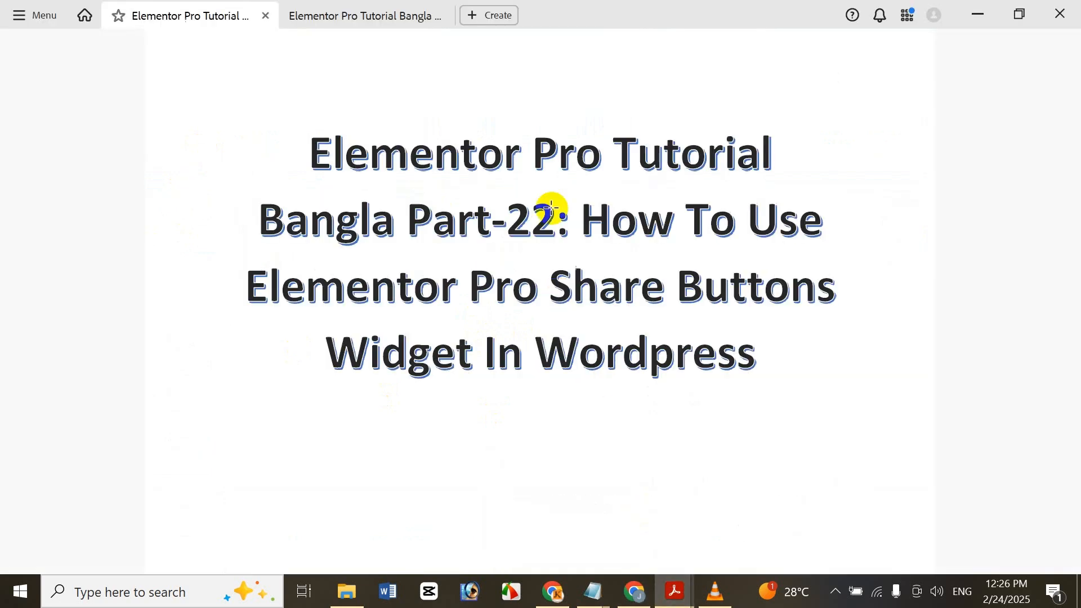